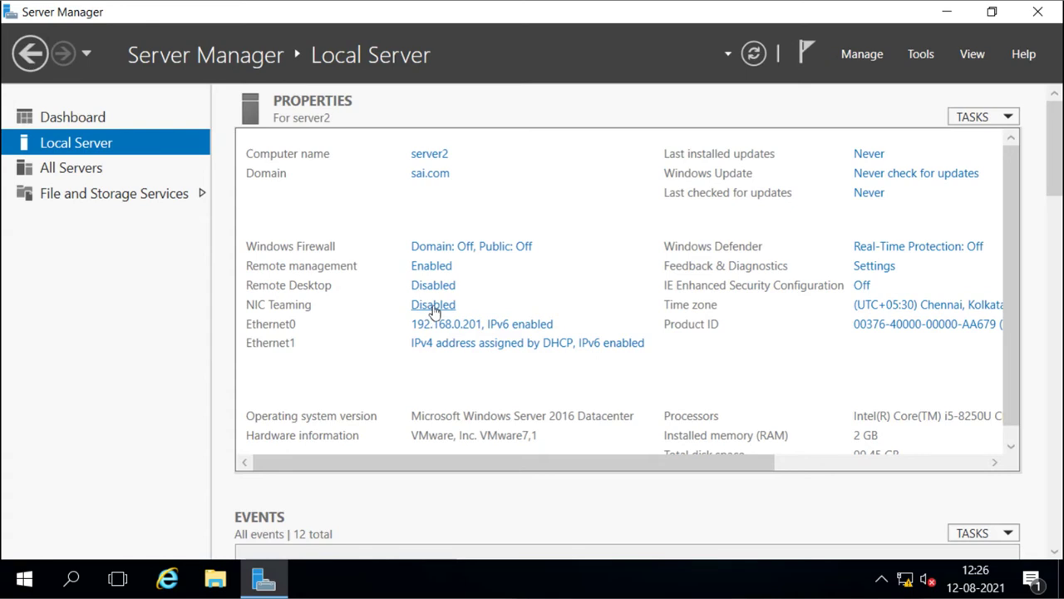
Open the local server's NIC Teaming configuration and maximize it to show all available network adapters
left_click(432, 305)
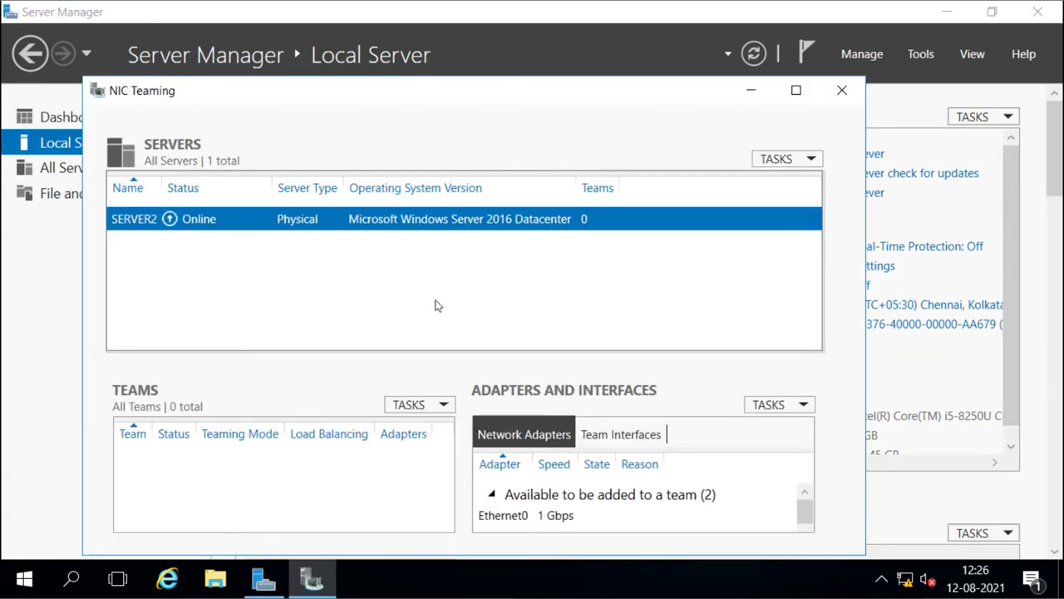
left_click_drag(519, 107, 539, 83)
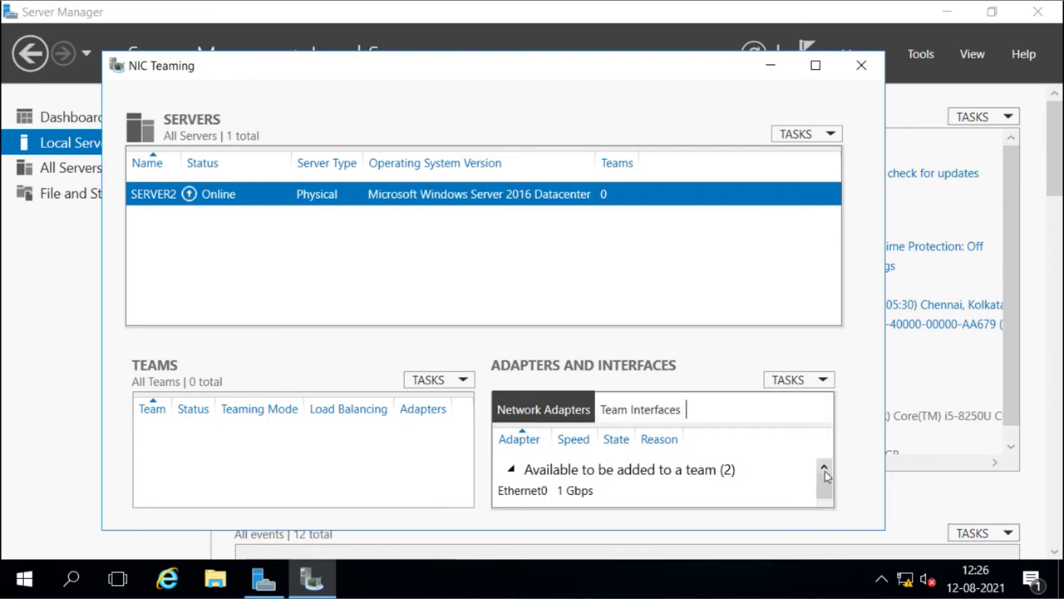
left_click_drag(826, 474, 826, 497)
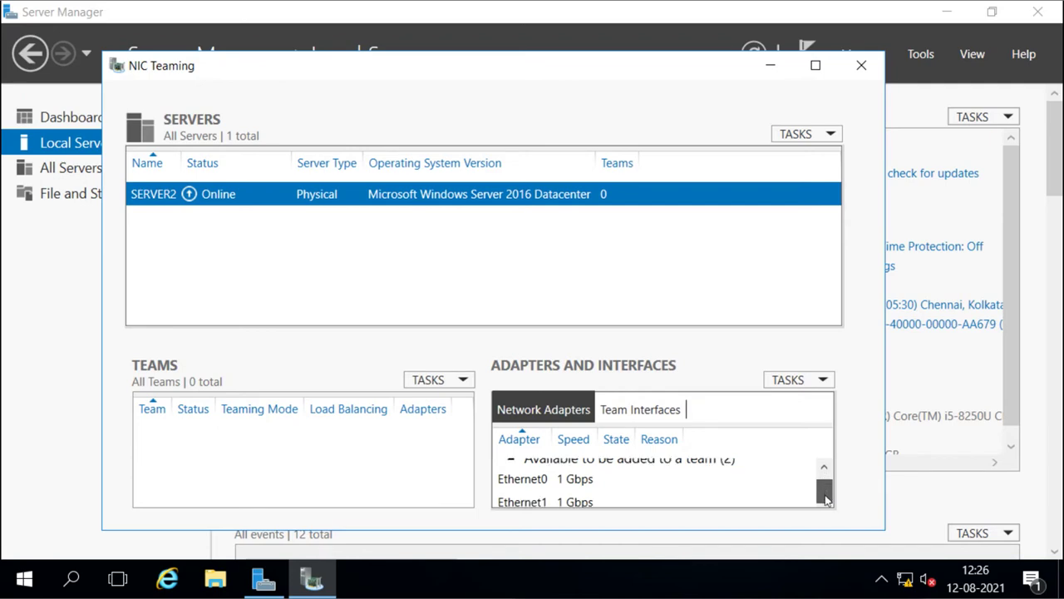
left_click(816, 73)
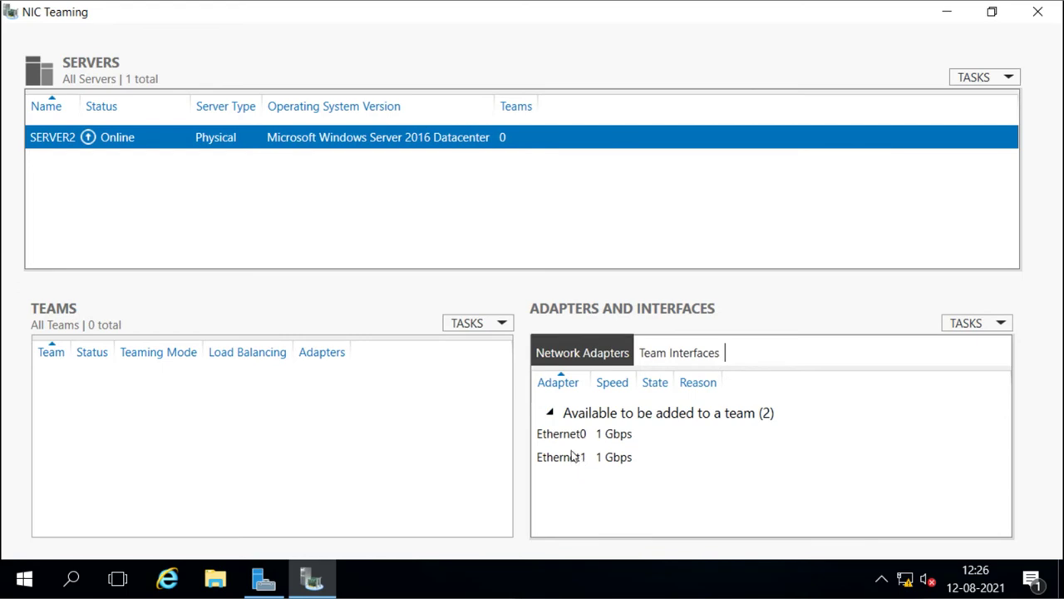
Review the team interfaces and the tasks offered for the Ethernet0 adapter and for teams
left_click(680, 354)
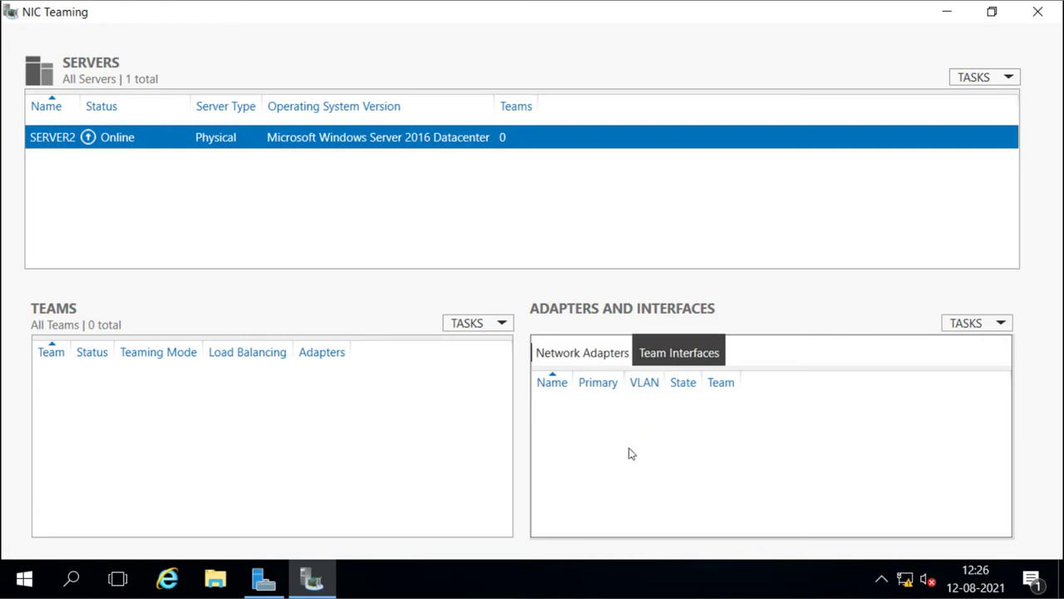
left_click(581, 357)
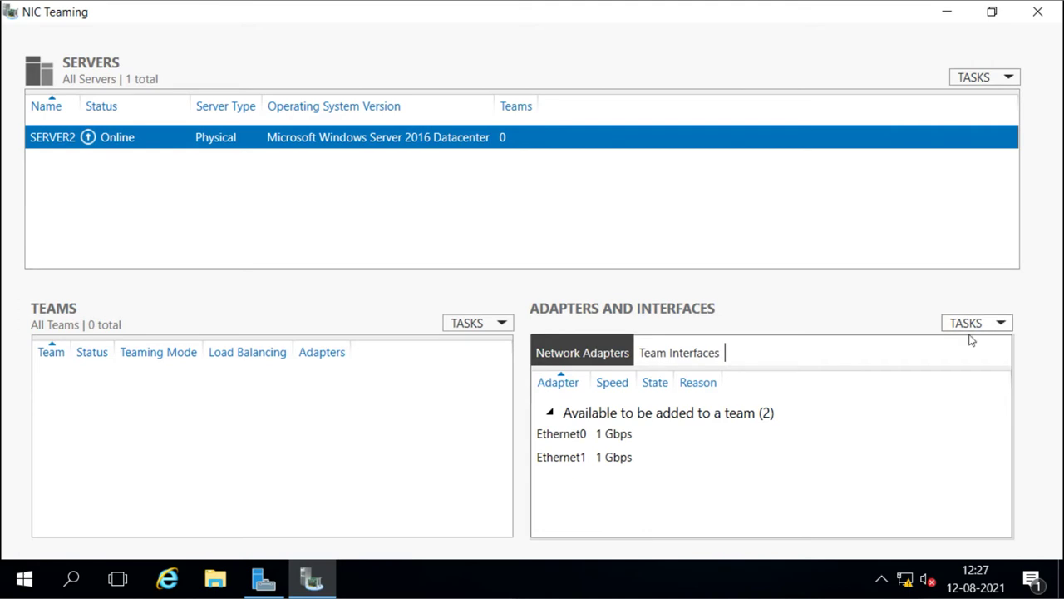
left_click(613, 434)
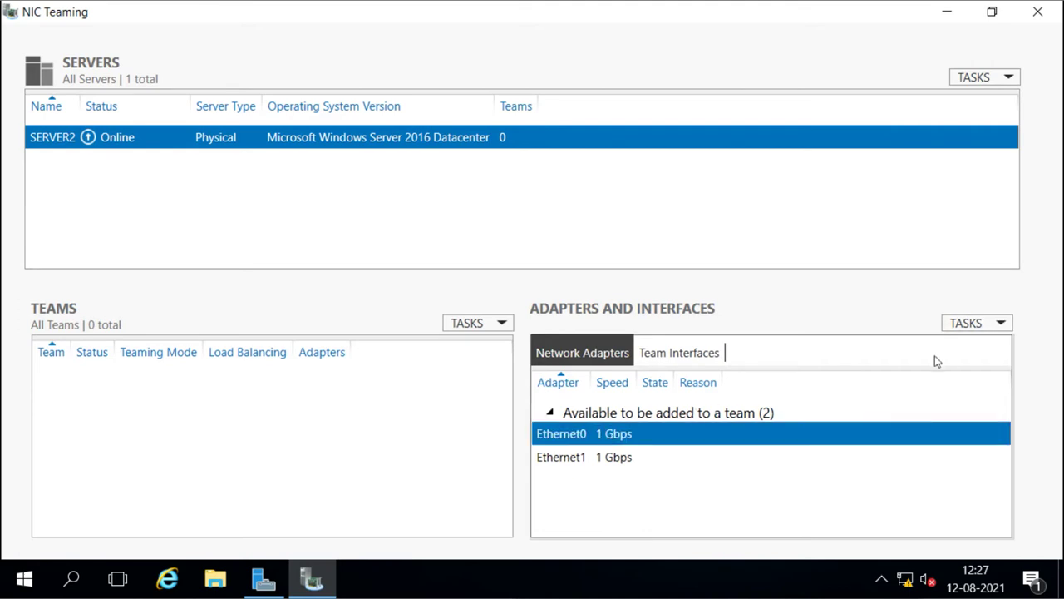
left_click(1004, 324)
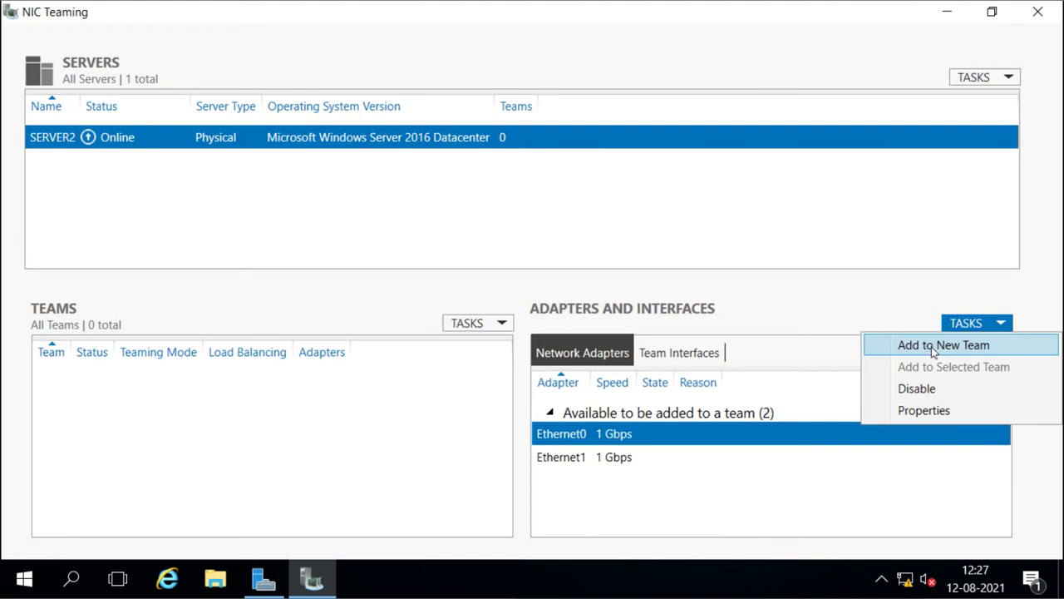
left_click(423, 404)
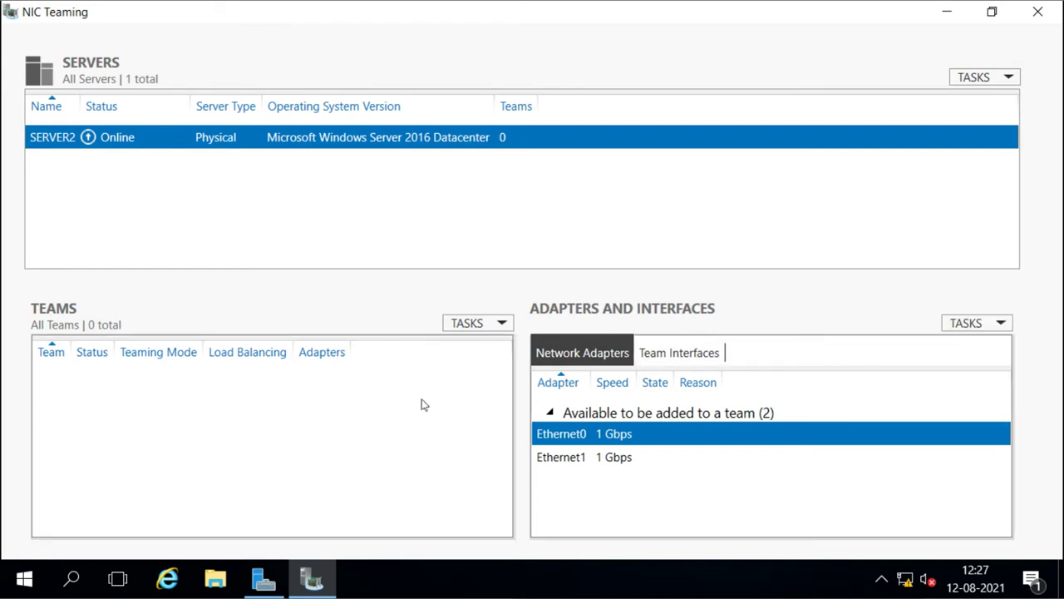
left_click(503, 323)
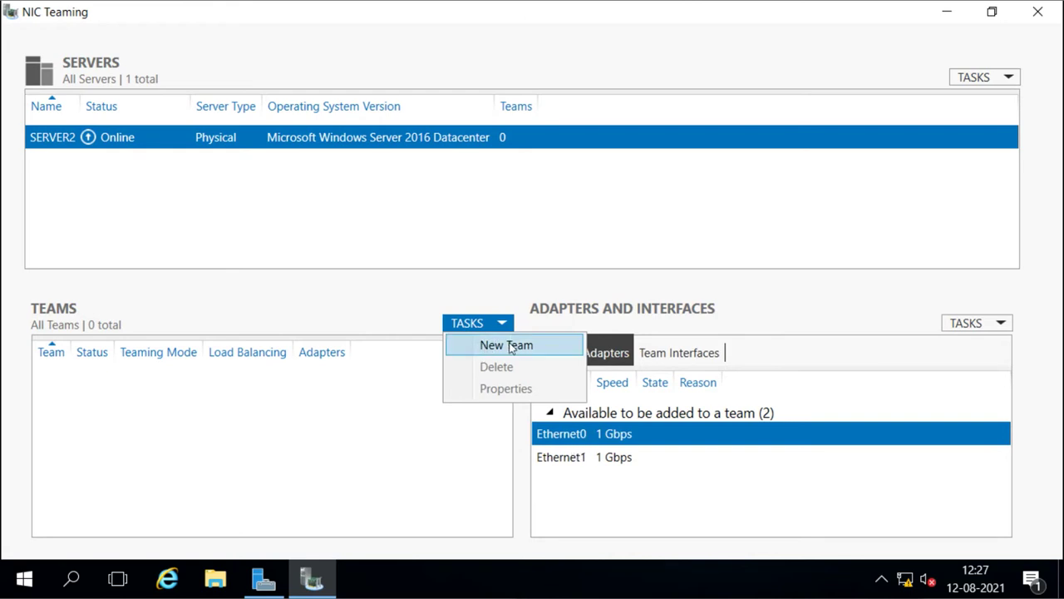
left_click(274, 404)
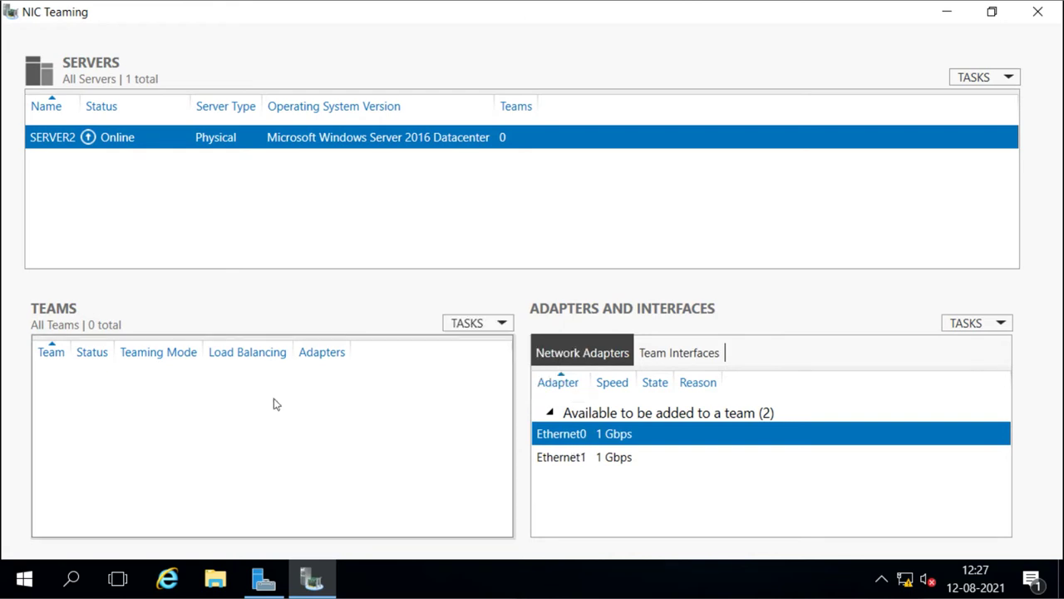
Start a new team named team1 with Ethernet0 and Ethernet1 as member adapters
left_click(501, 329)
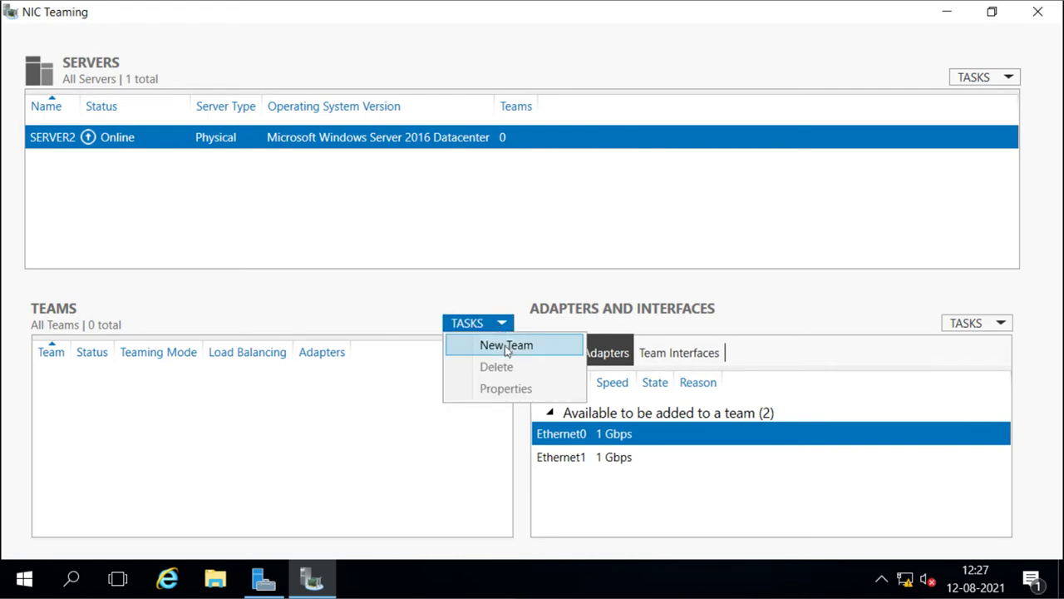
left_click(507, 348)
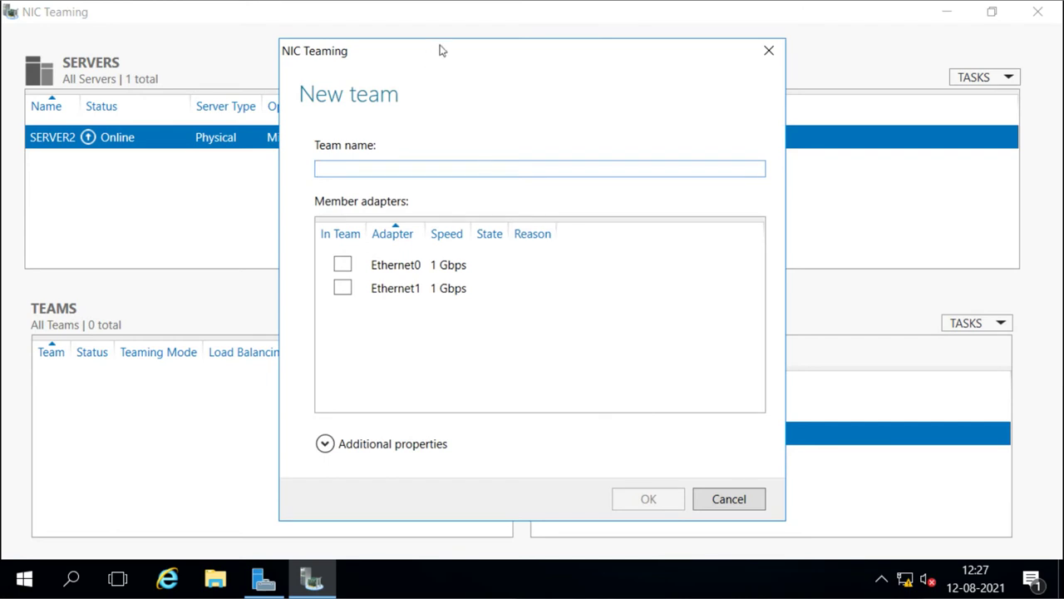
left_click_drag(439, 48, 436, 38)
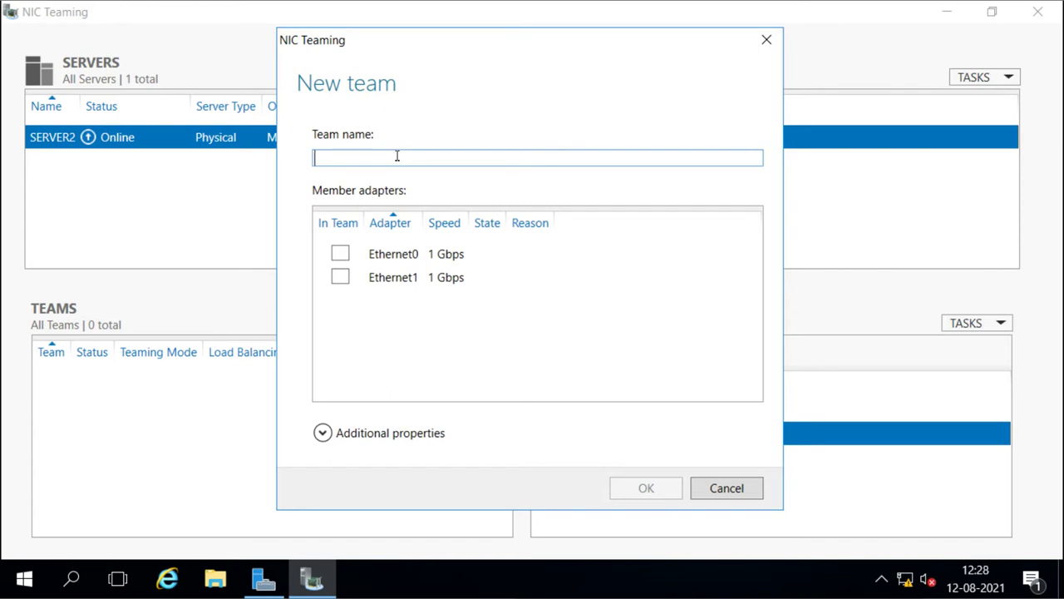
type("team1")
left_click(340, 253)
left_click(340, 278)
left_click(340, 278)
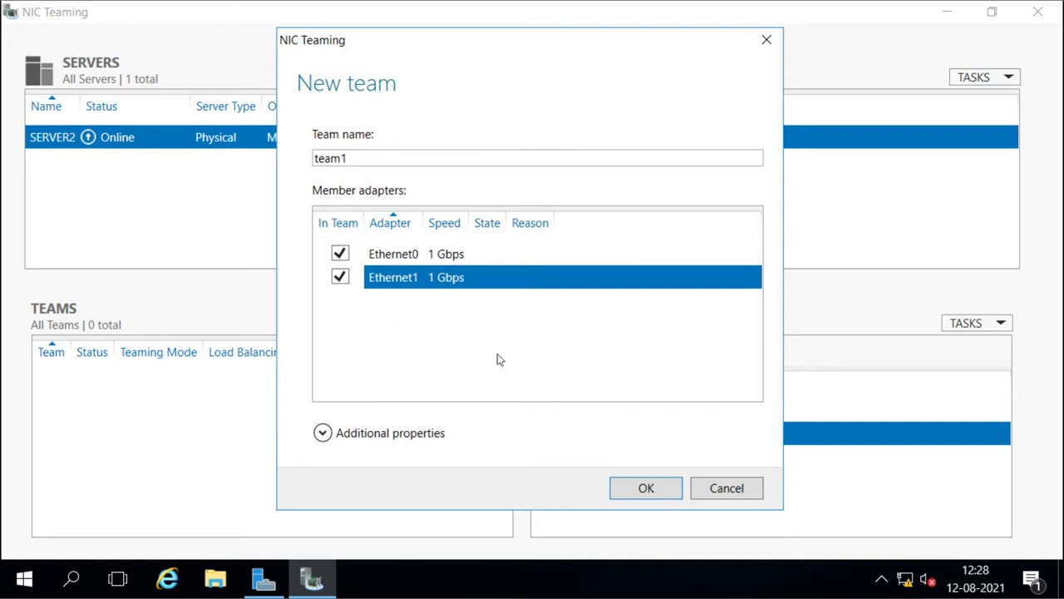
Expand the new team's additional properties and display the teaming mode options
left_click(323, 433)
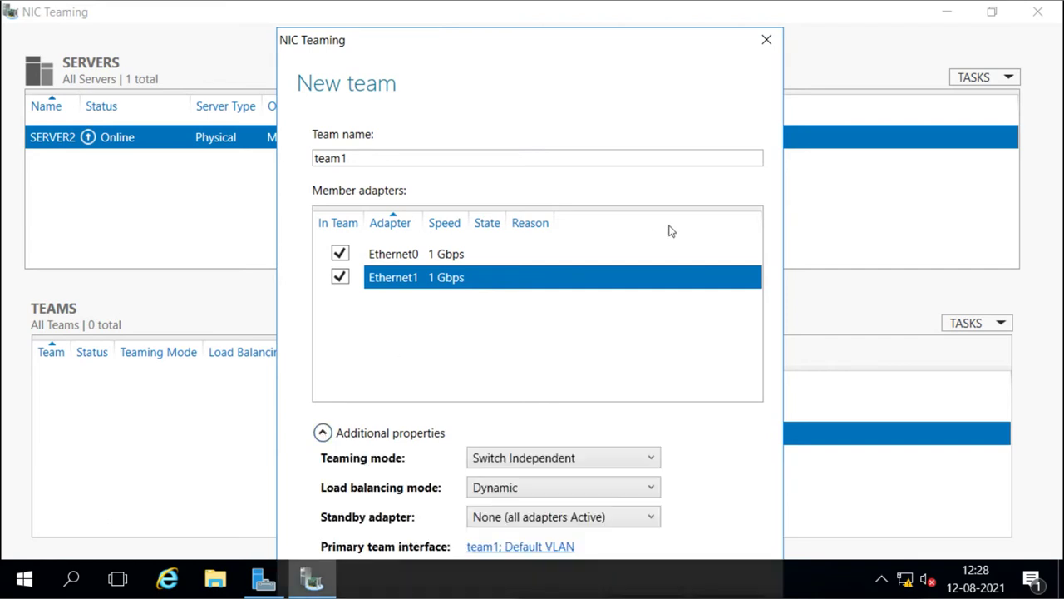
left_click_drag(618, 47, 619, 25)
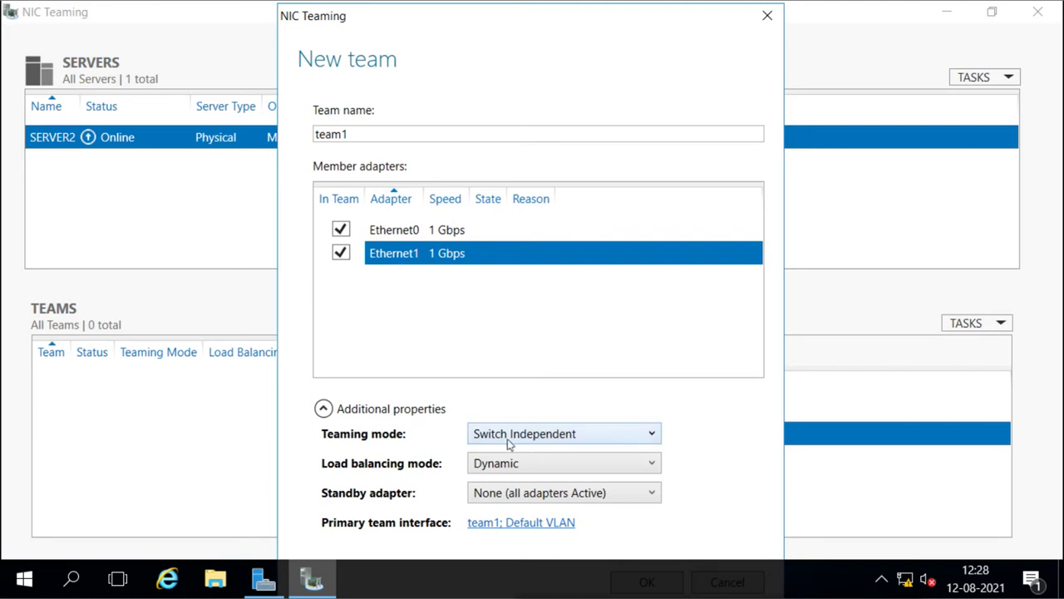
left_click(655, 432)
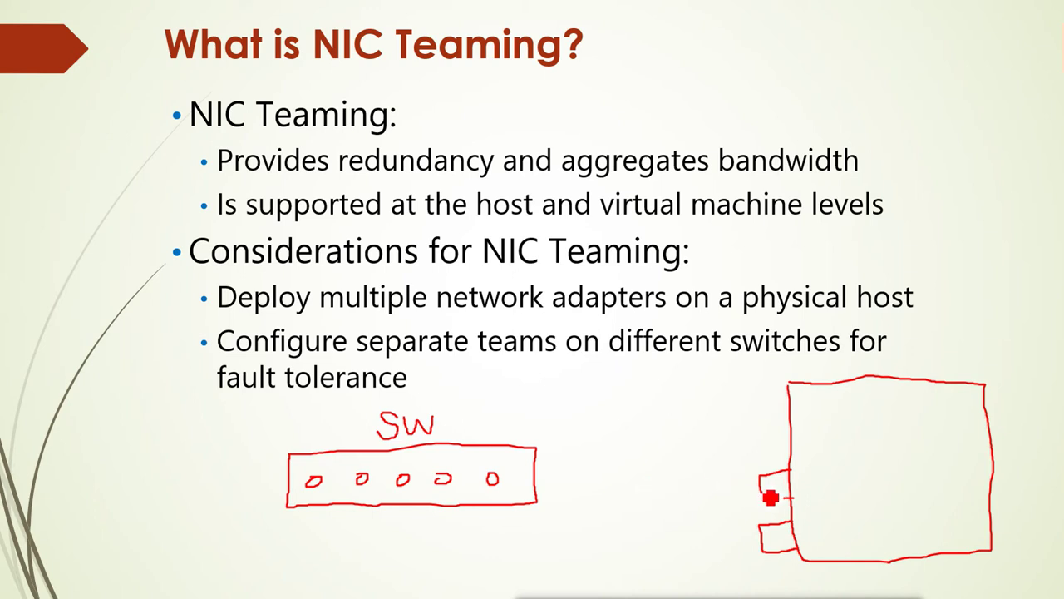
mouse_move(771, 498)
left_mouse_down()
mouse_move(706, 503)
mouse_move(641, 541)
mouse_move(565, 557)
mouse_move(495, 480)
left_mouse_up()
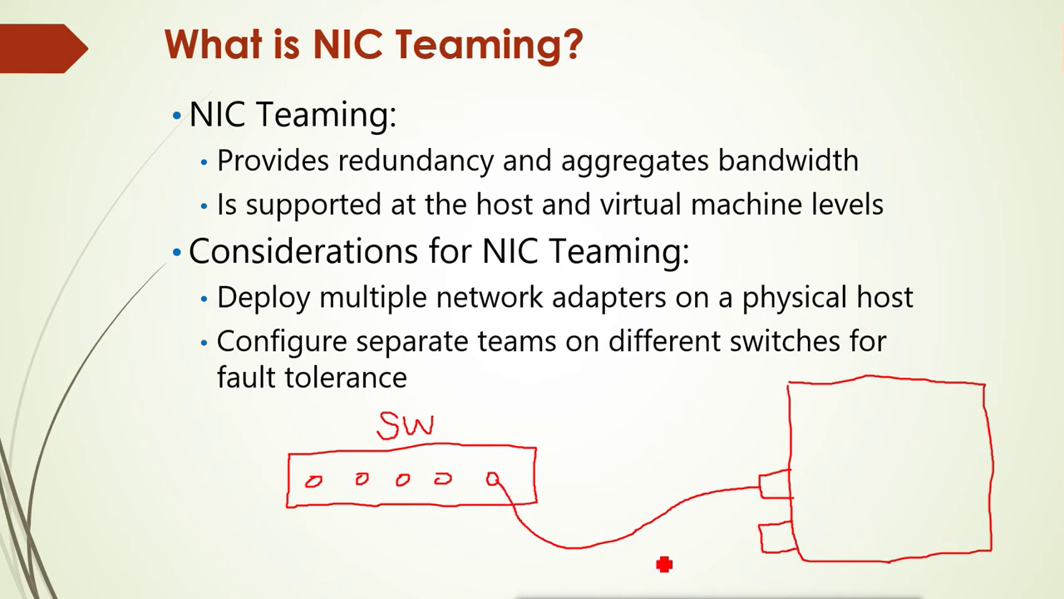
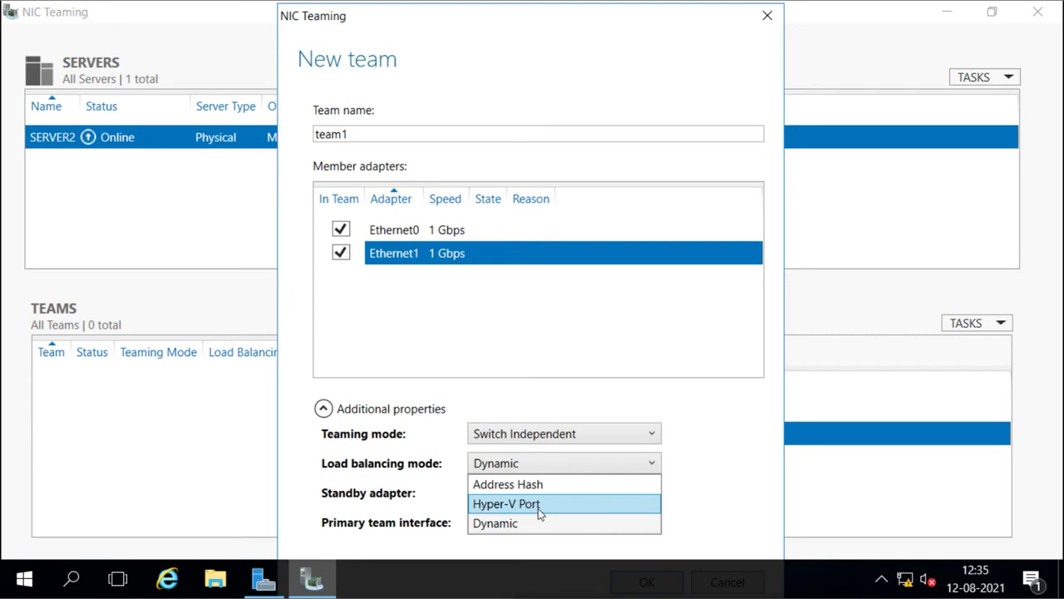
Set the new team's load balancing mode to Hyper-V Port
left_click(537, 508)
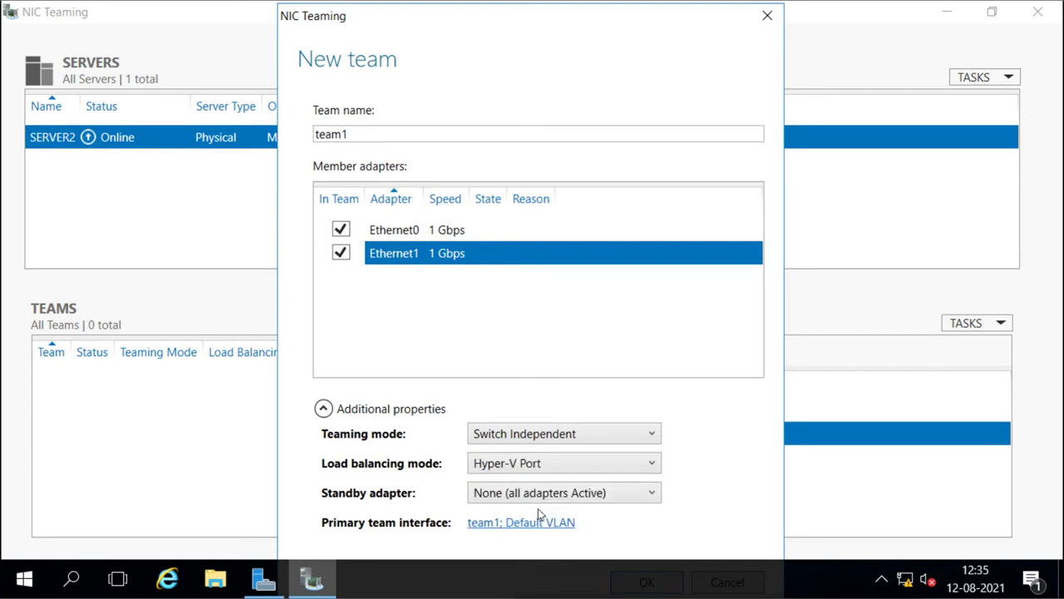
left_click(652, 468)
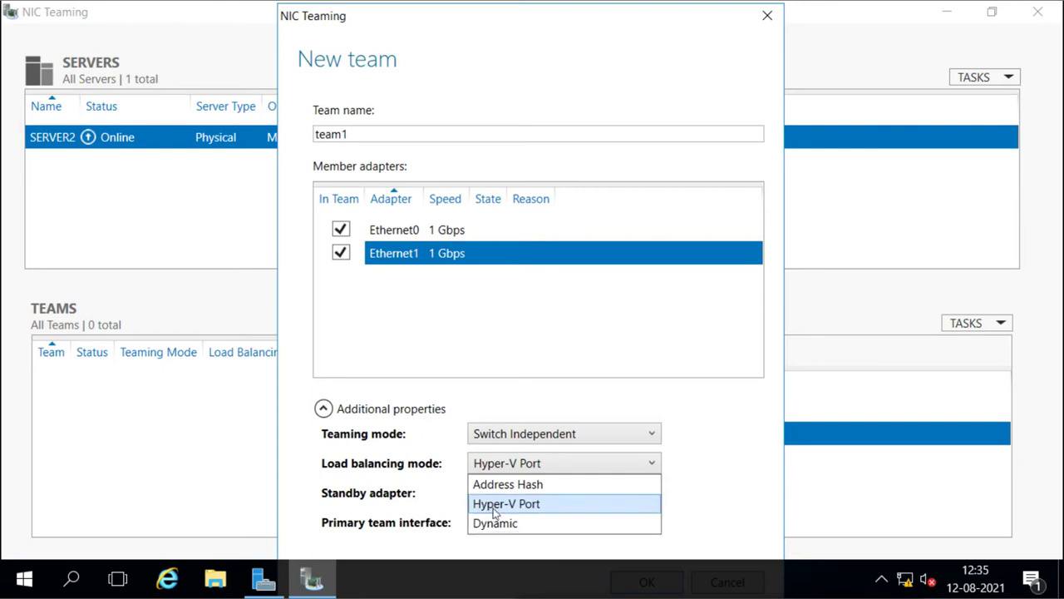
left_click(504, 506)
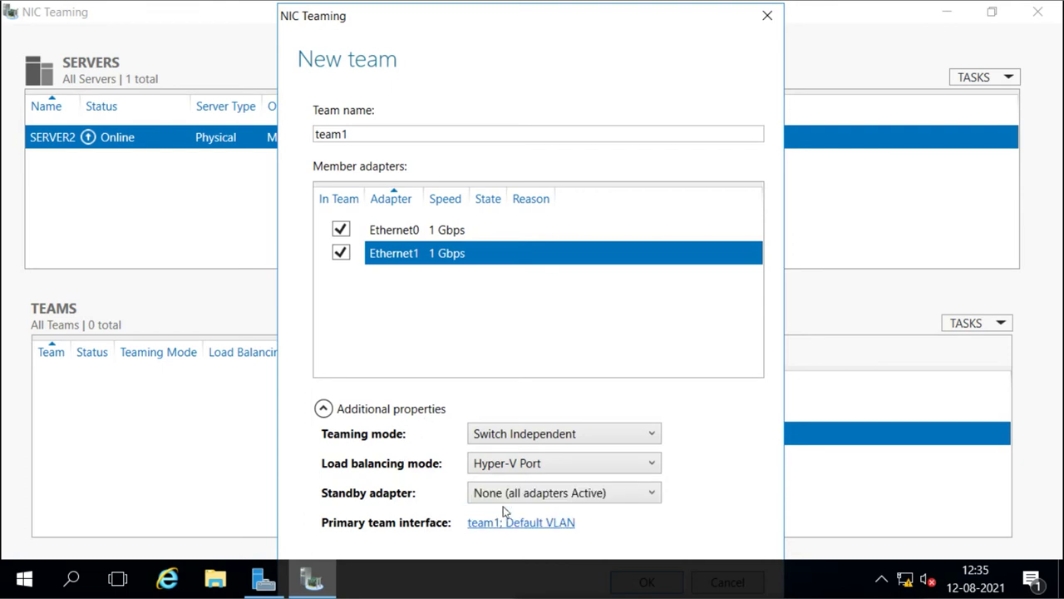
Set the load balancing mode to Dynamic and try to create team1
left_click(508, 469)
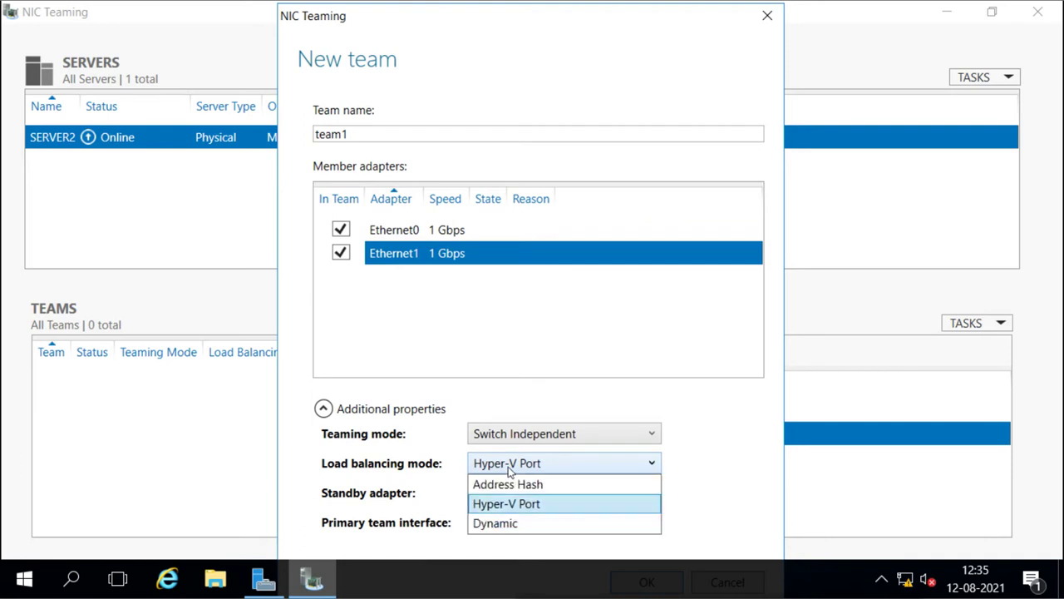
left_click(505, 529)
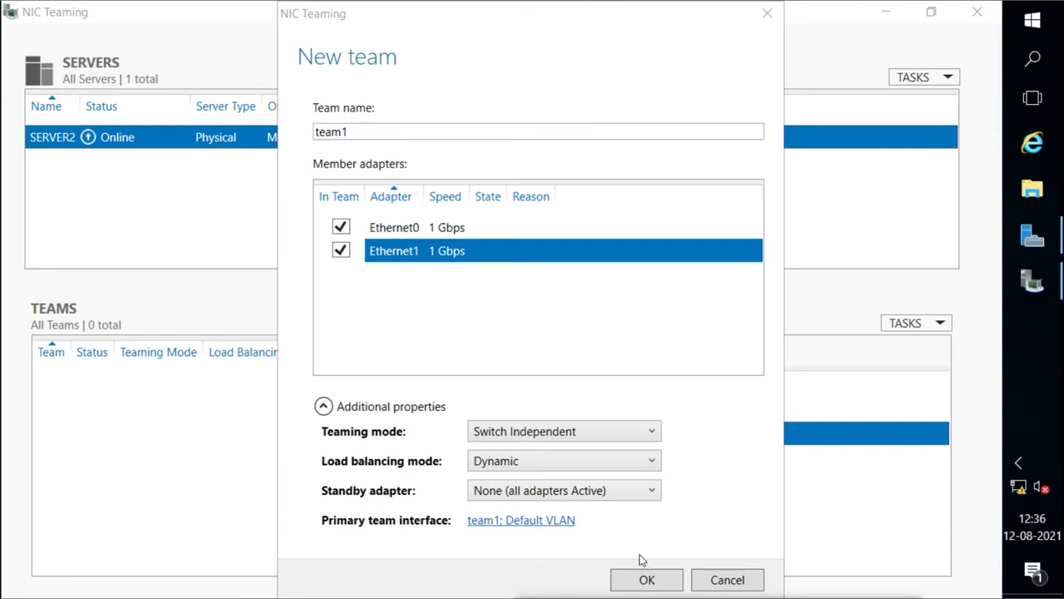
left_click(646, 579)
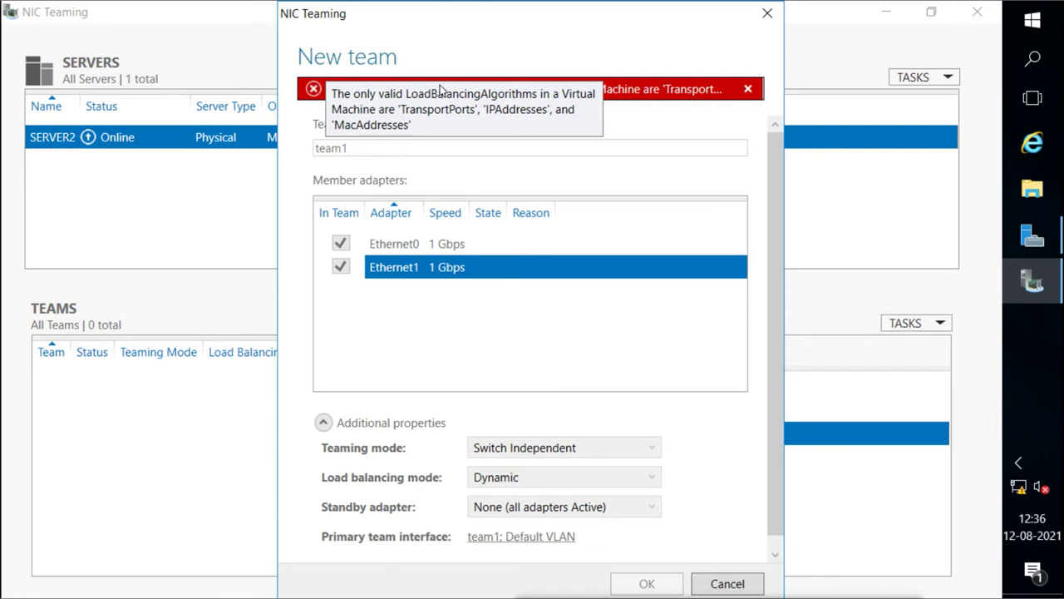
left_click(748, 89)
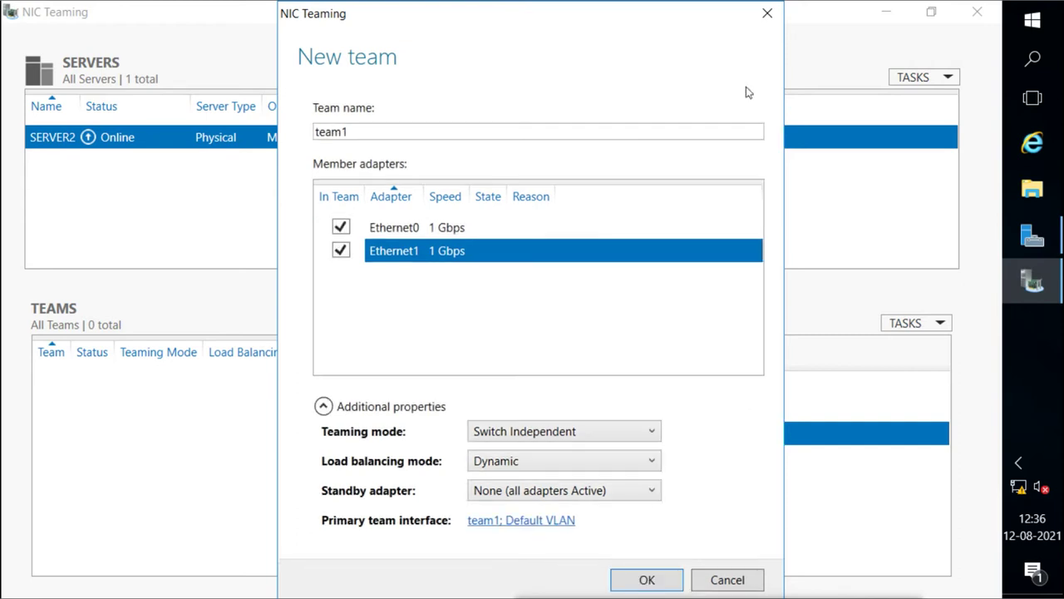
Set the load balancing mode to Address Hash and review the standby adapter choices
left_click(620, 466)
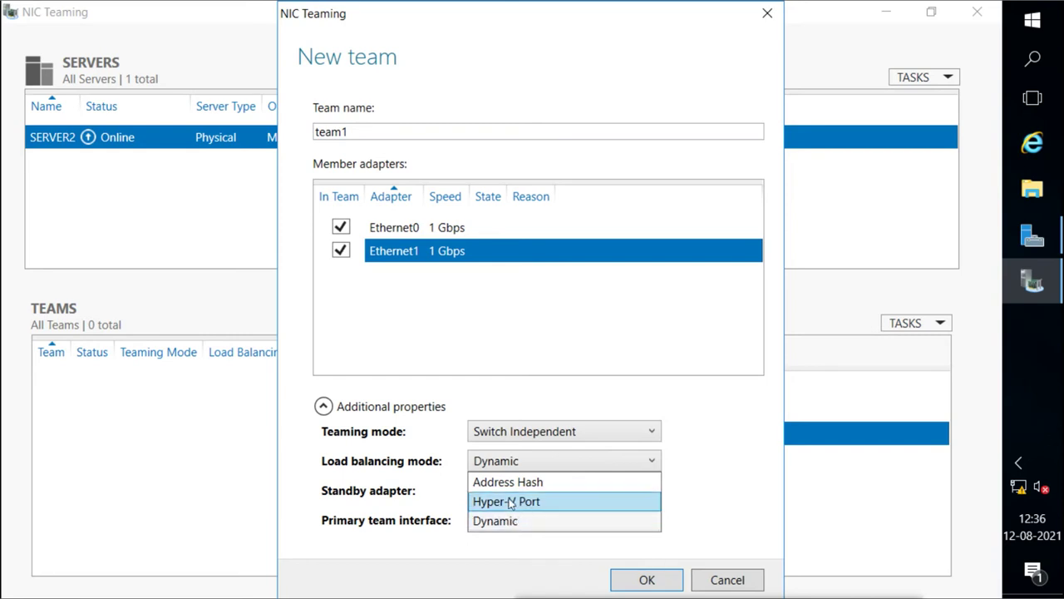
left_click(537, 487)
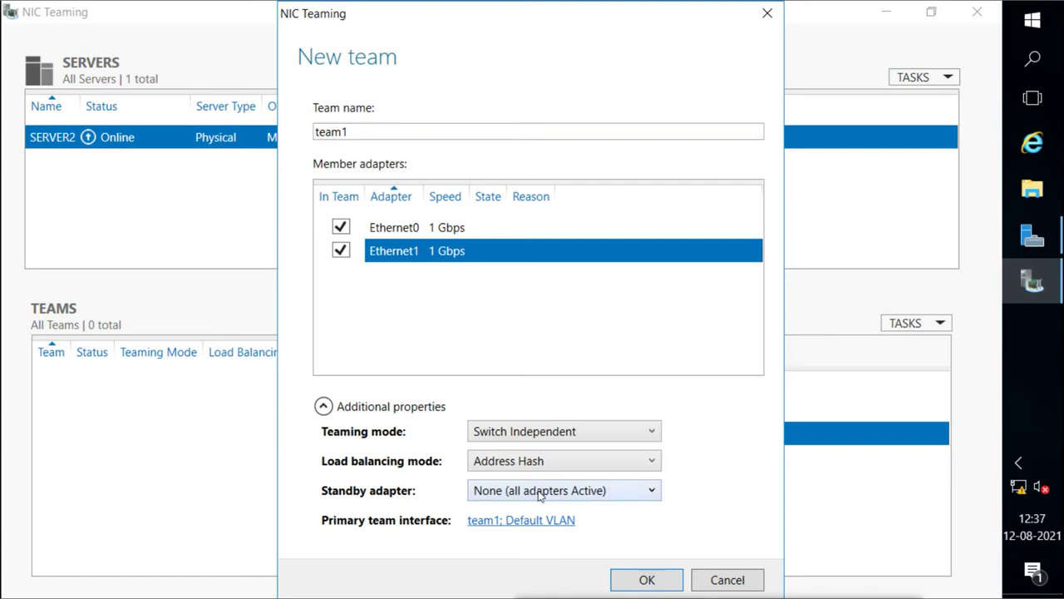
left_click(652, 495)
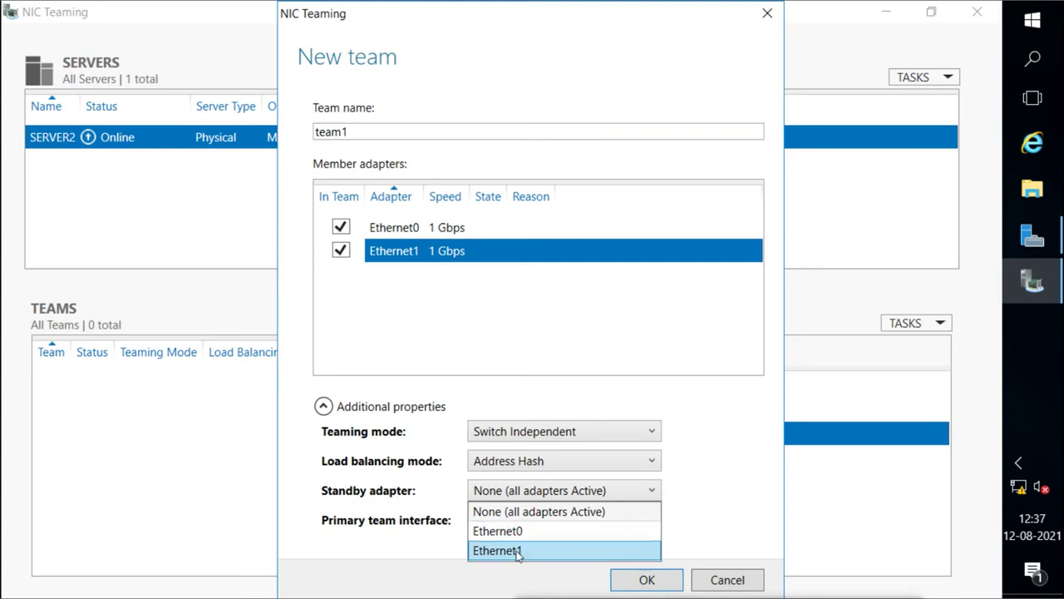
left_click(746, 464)
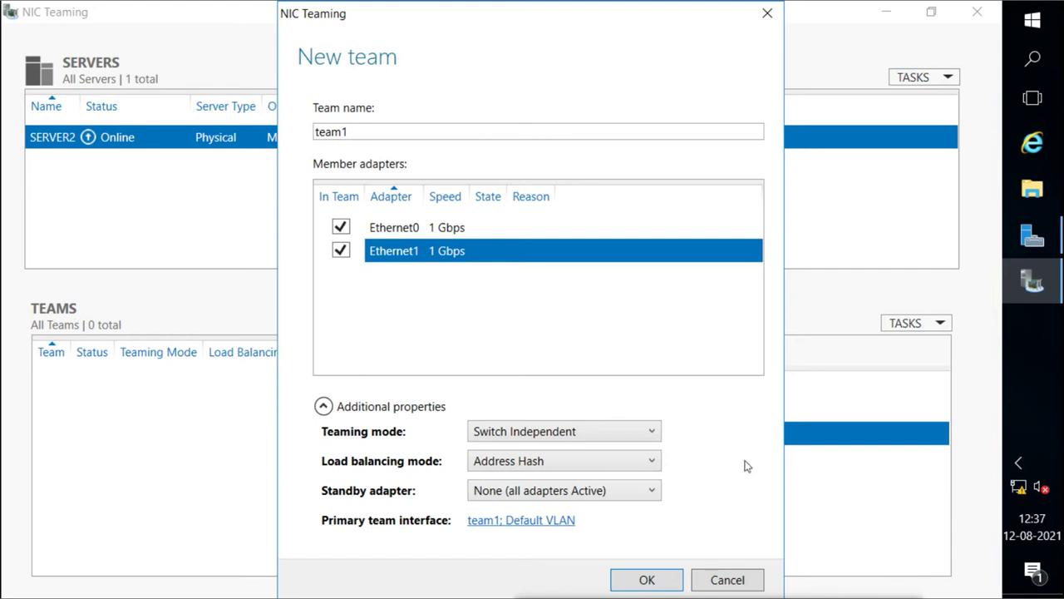
left_click(651, 493)
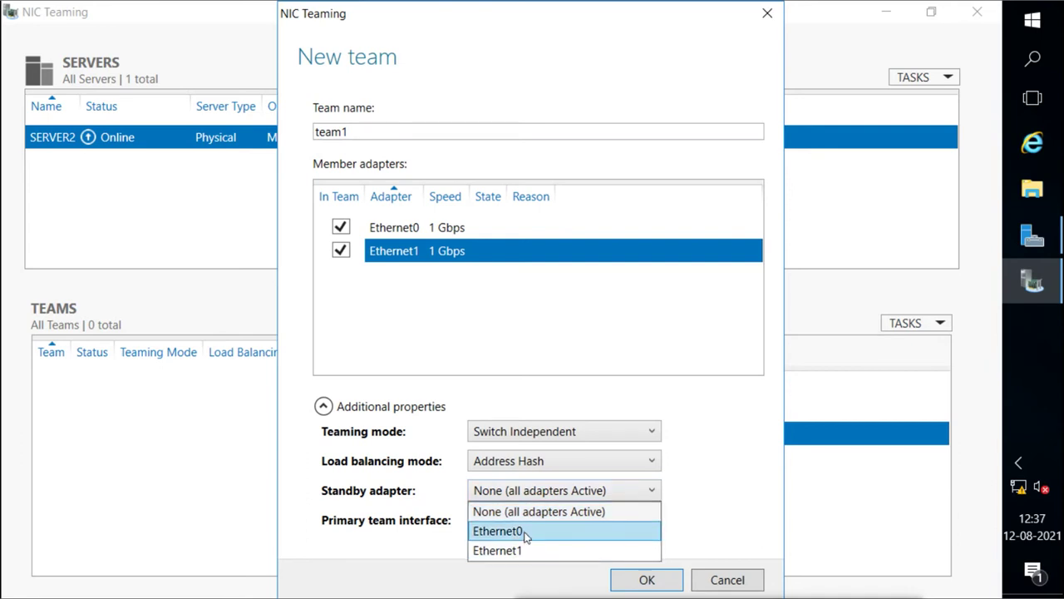
left_click(712, 498)
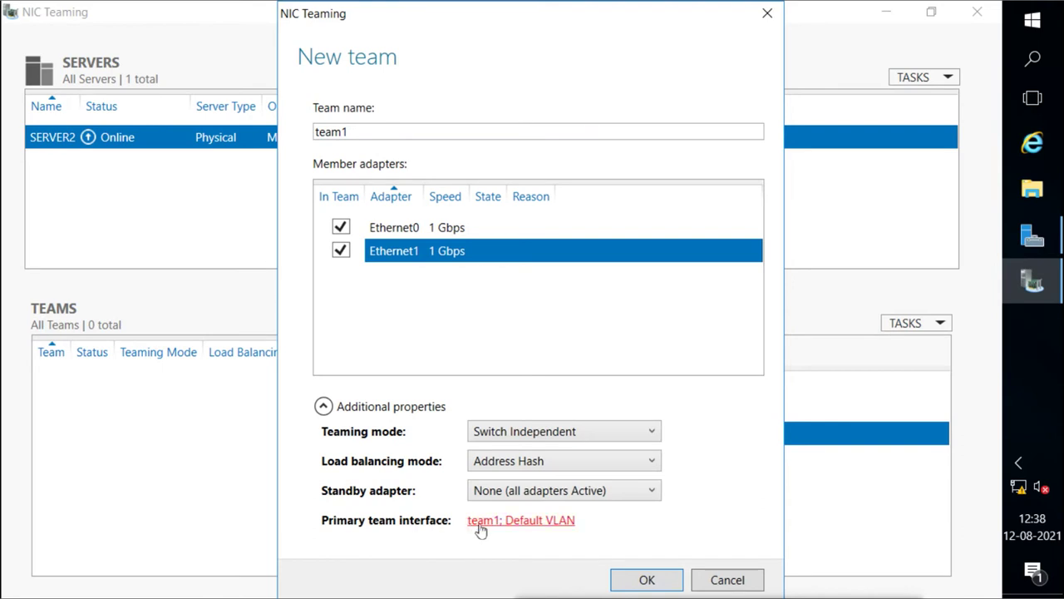
Keep the primary team interface on the Default VLAN and create team1 with Address Hash load balancing
left_click(525, 525)
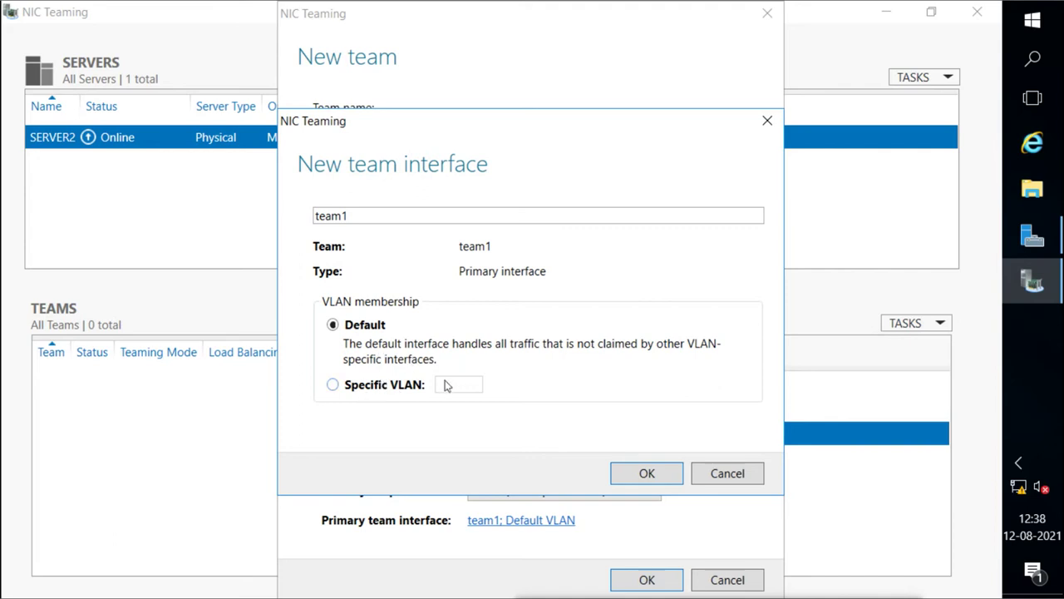
left_click(333, 384)
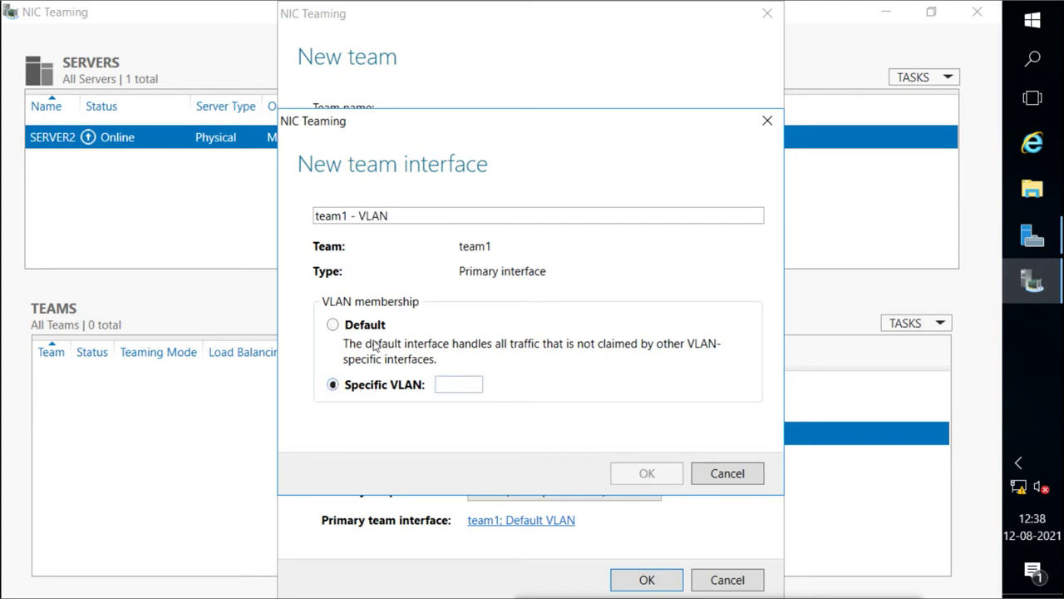
left_click(333, 327)
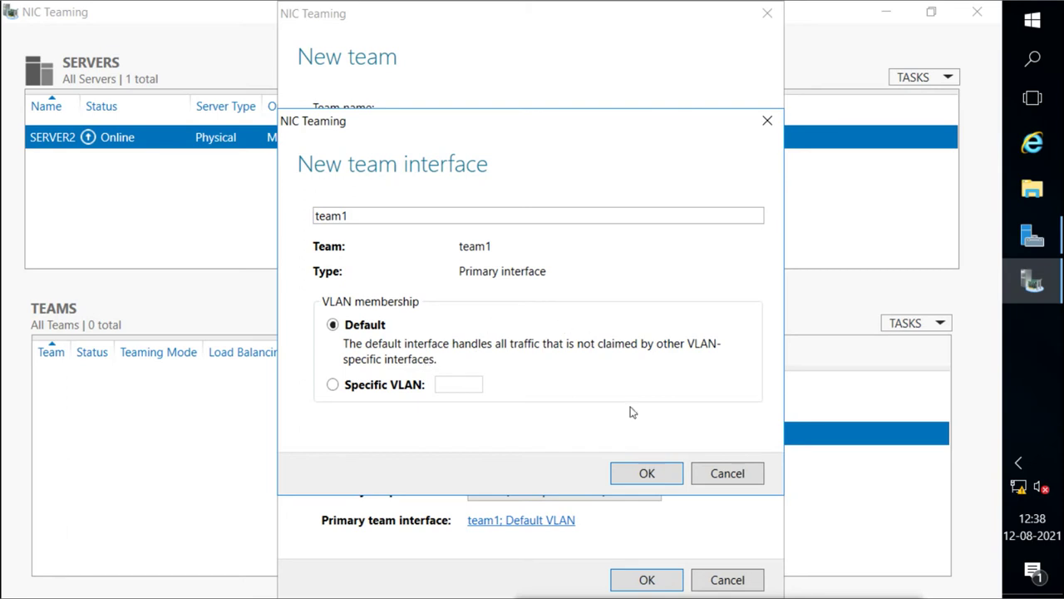
left_click(650, 469)
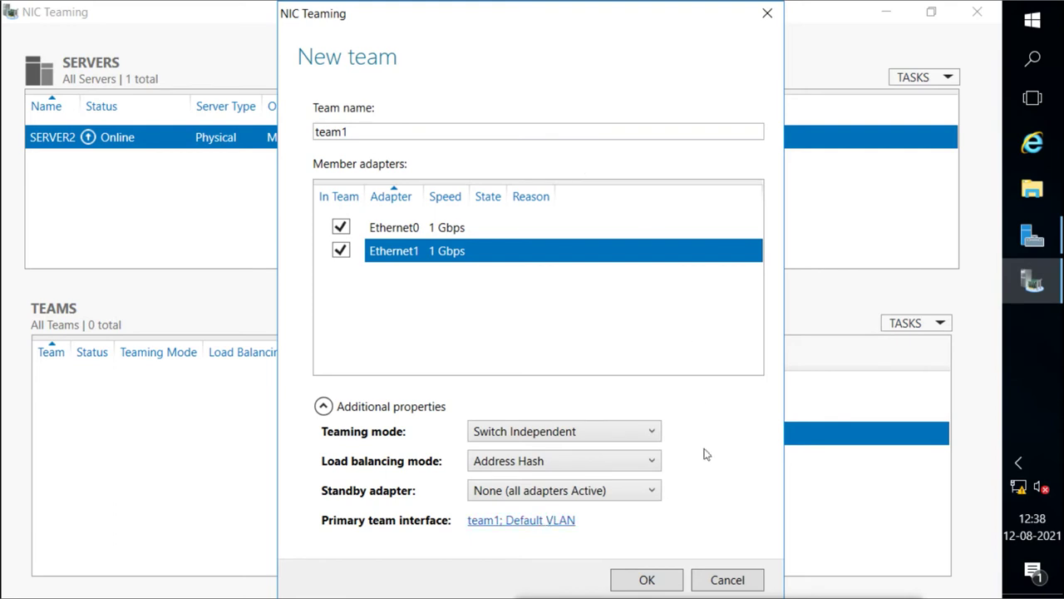
left_click(647, 580)
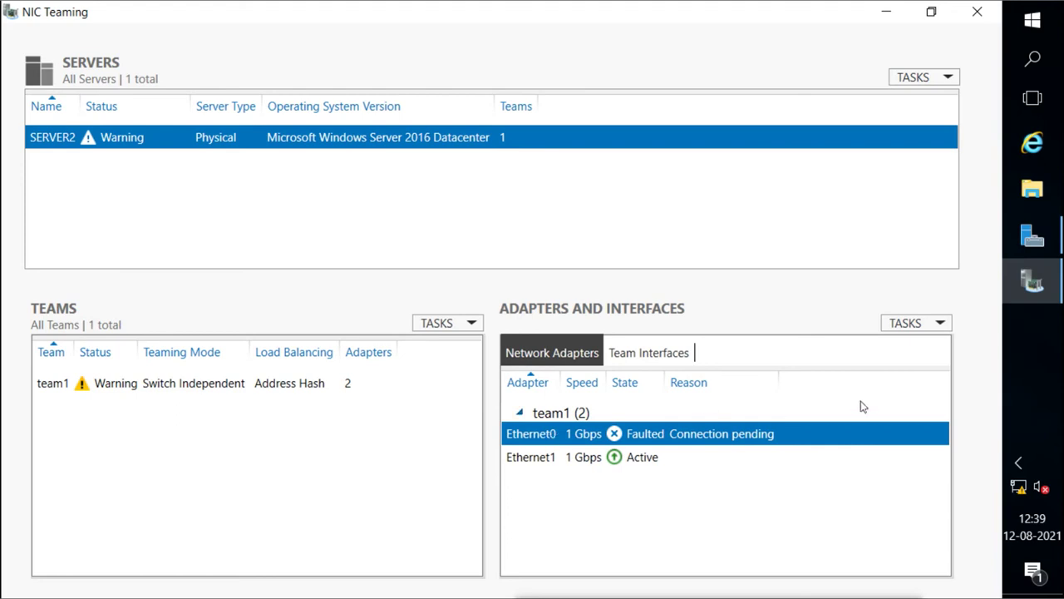
left_click(939, 329)
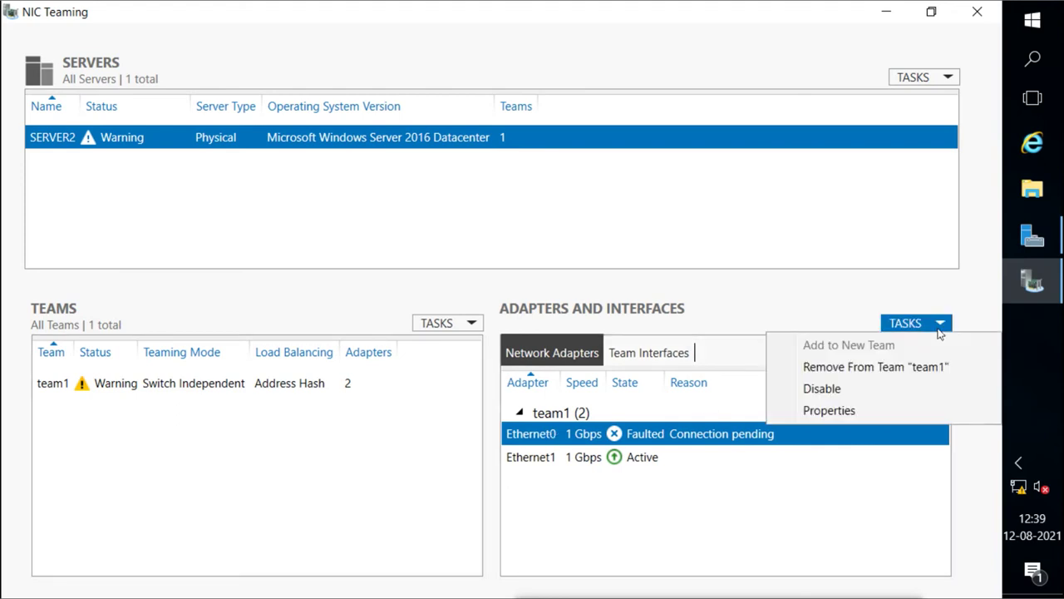
right_click(557, 435)
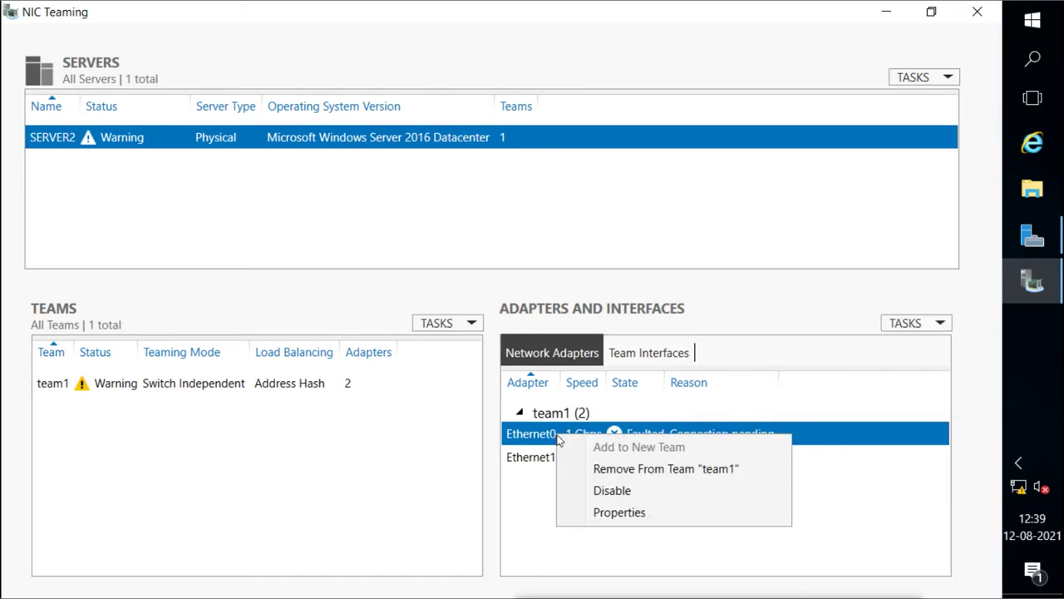
left_click(371, 435)
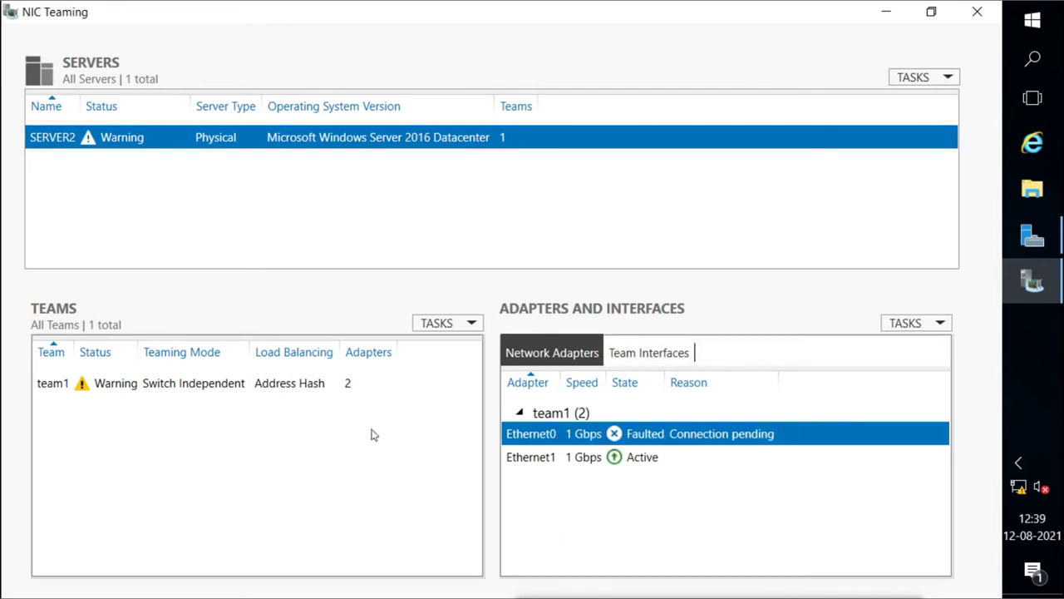
left_click(266, 392)
right_click(266, 394)
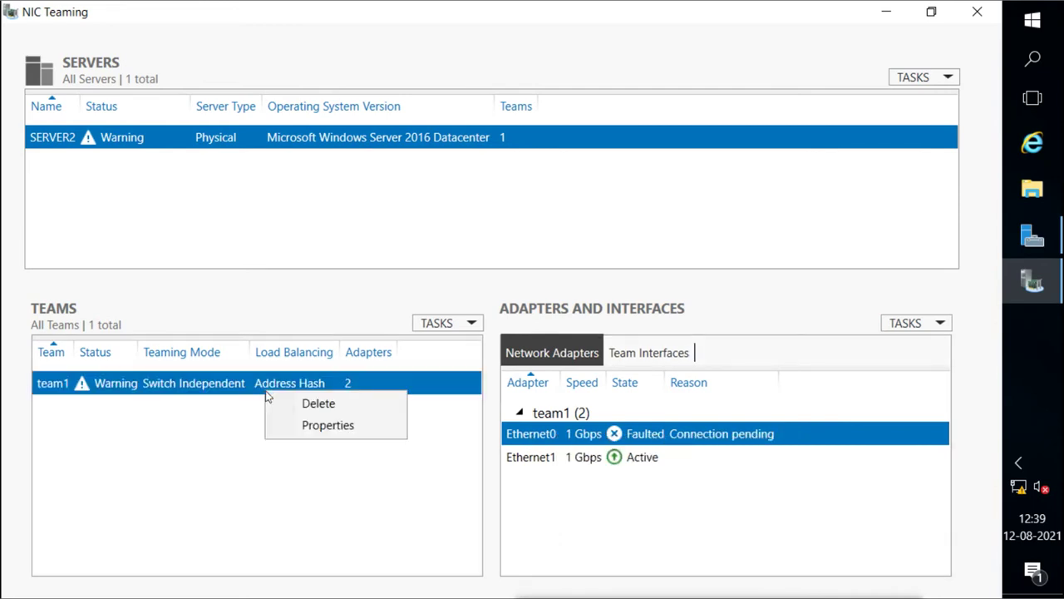
left_click(481, 326)
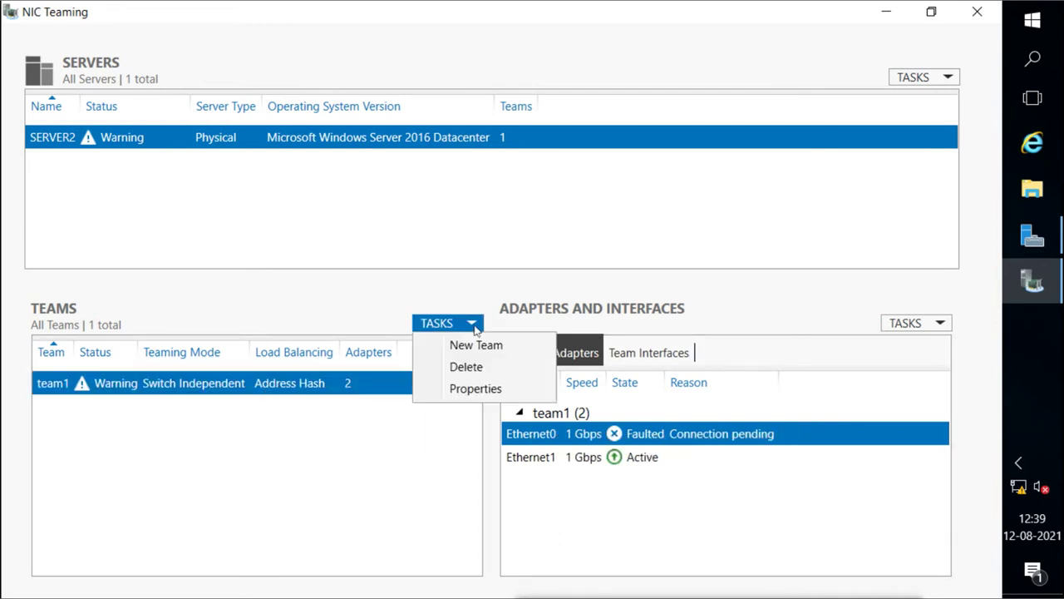
left_click(381, 427)
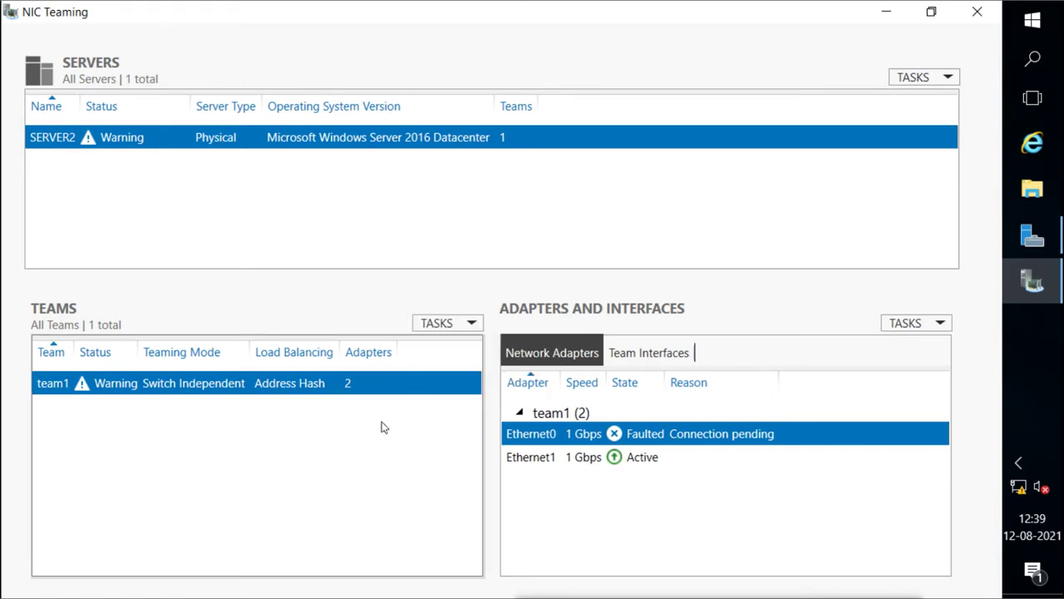
Refresh the SERVER2 entry in the servers list to update the team and adapter status
right_click(431, 139)
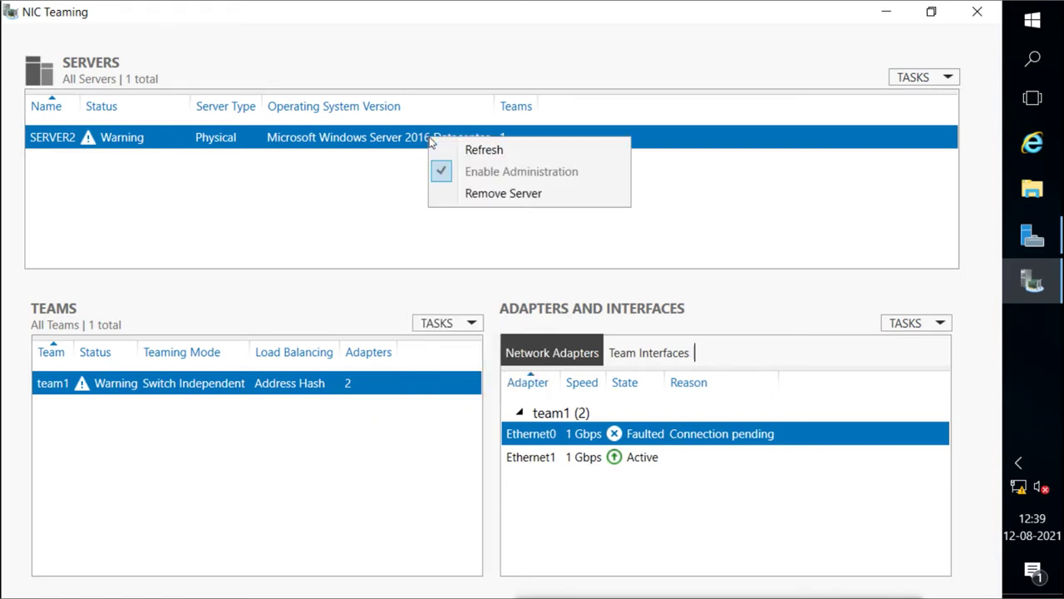
left_click(501, 150)
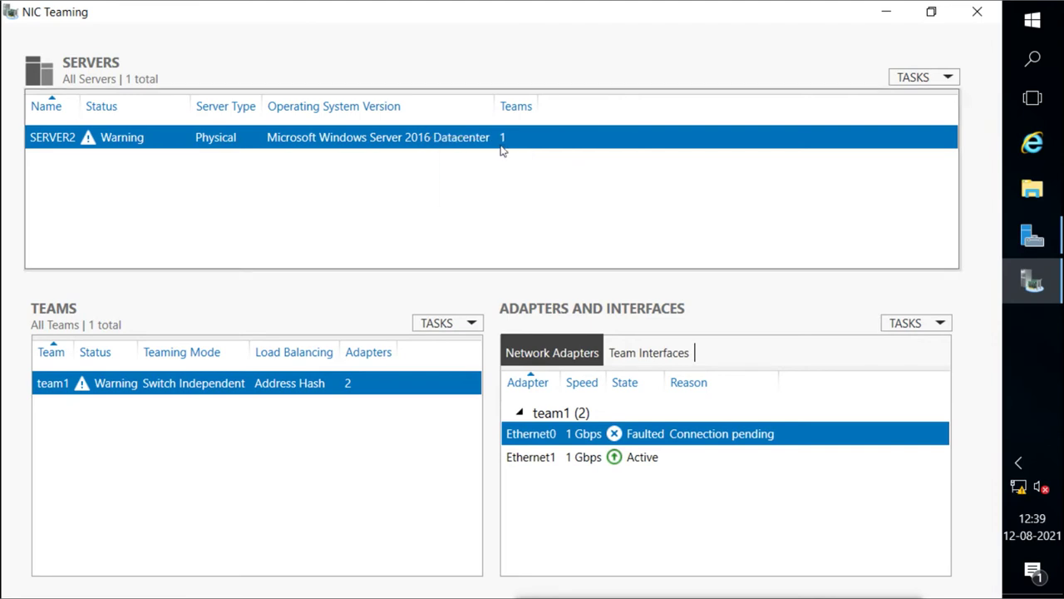
right_click(502, 150)
left_click(522, 158)
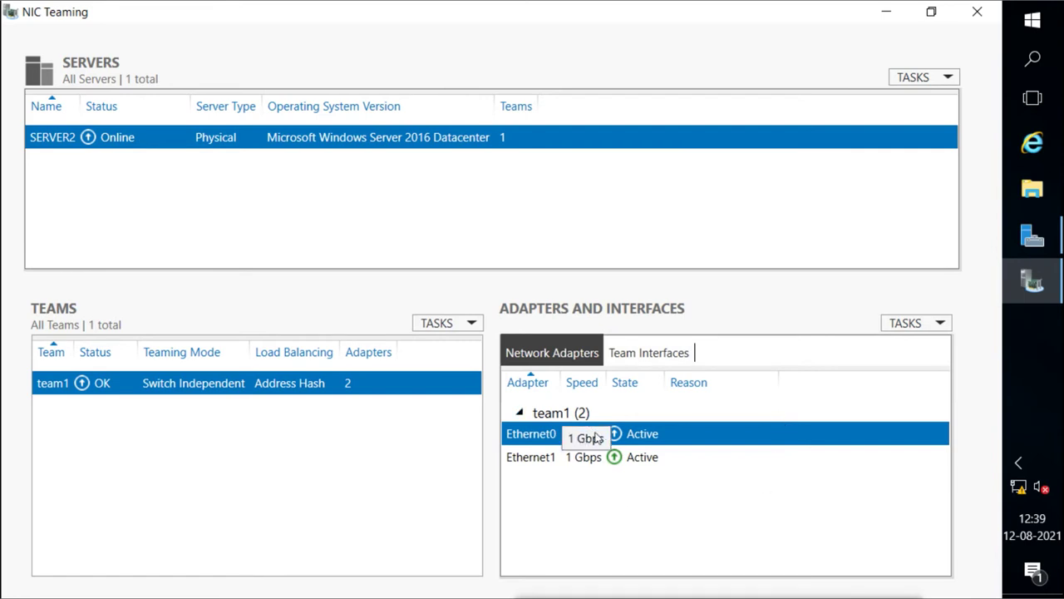
Check the state of both team1 member adapters and examine the Network Adapter Properties of Ethernet1
left_click(632, 455)
left_click(634, 441)
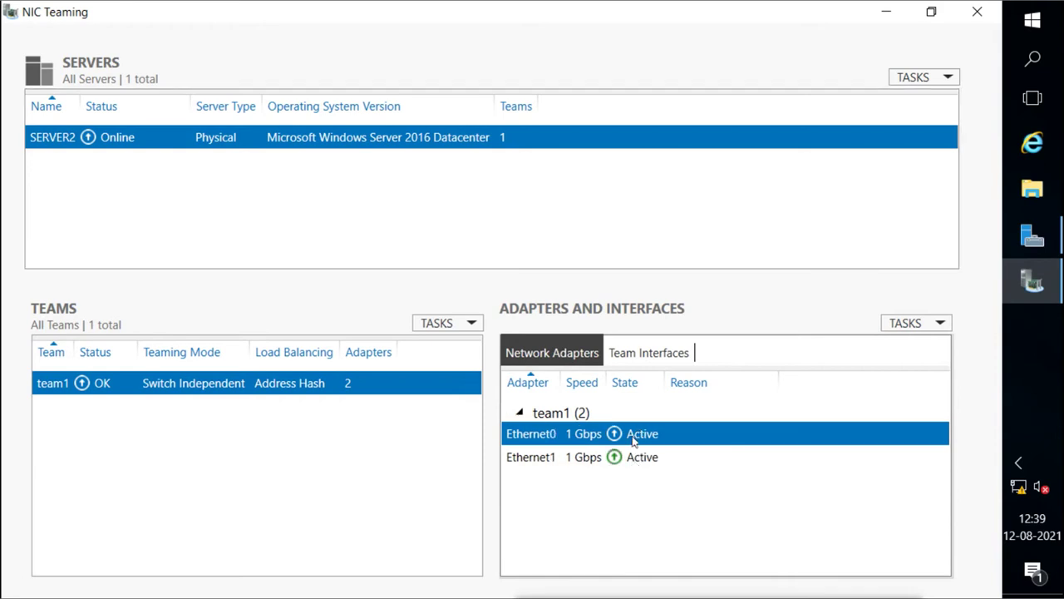
left_click(633, 458)
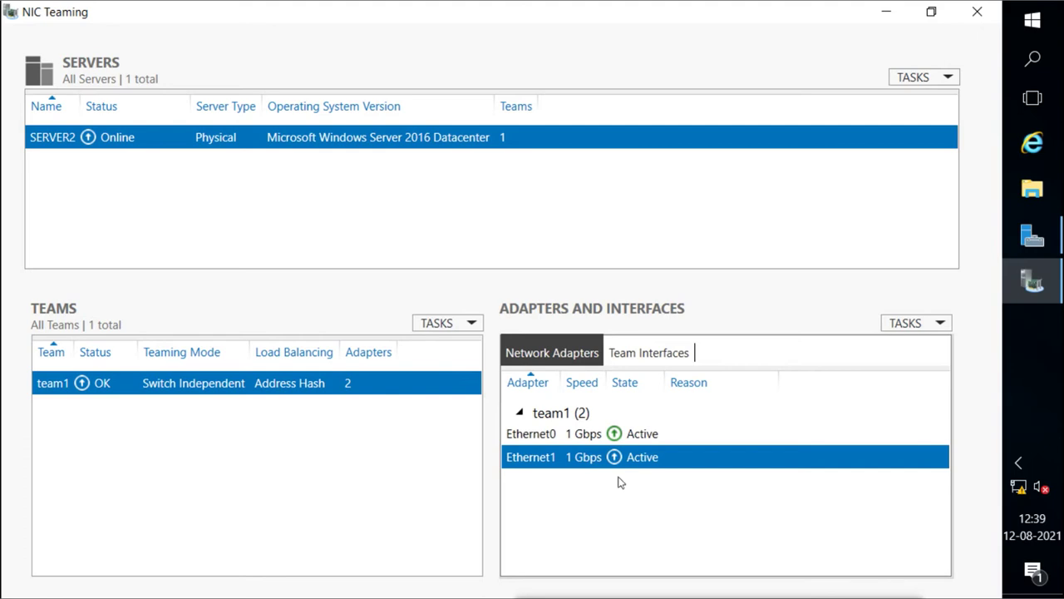
left_click(923, 326)
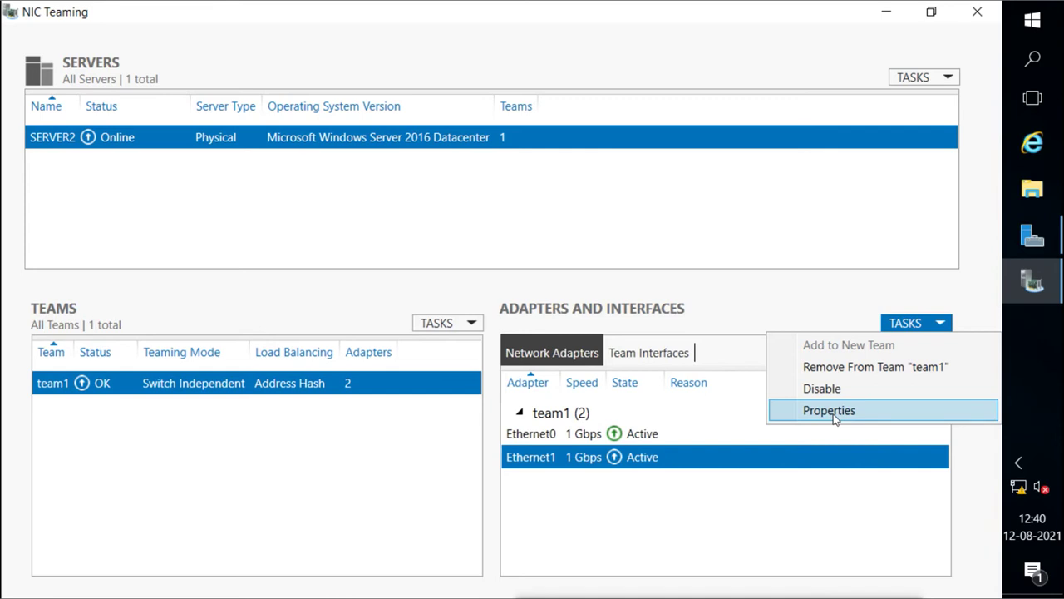
left_click(594, 458)
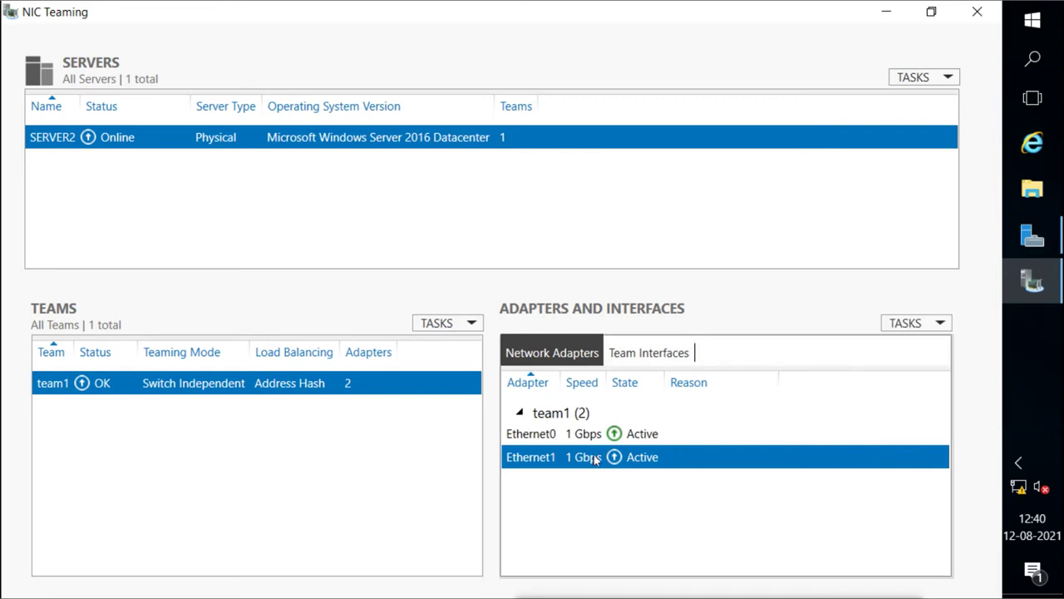
left_click(942, 323)
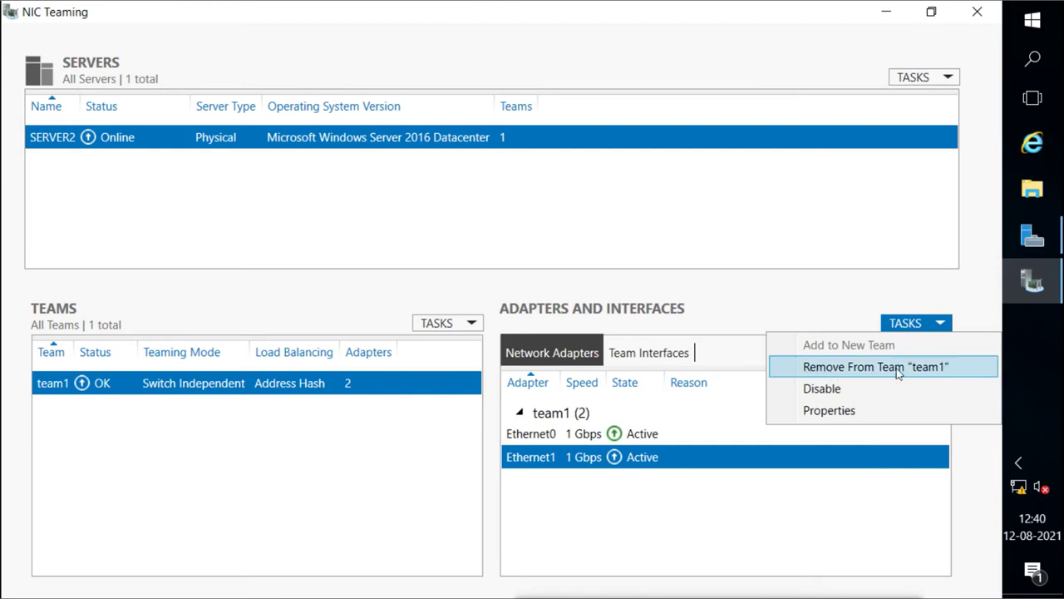
left_click(830, 409)
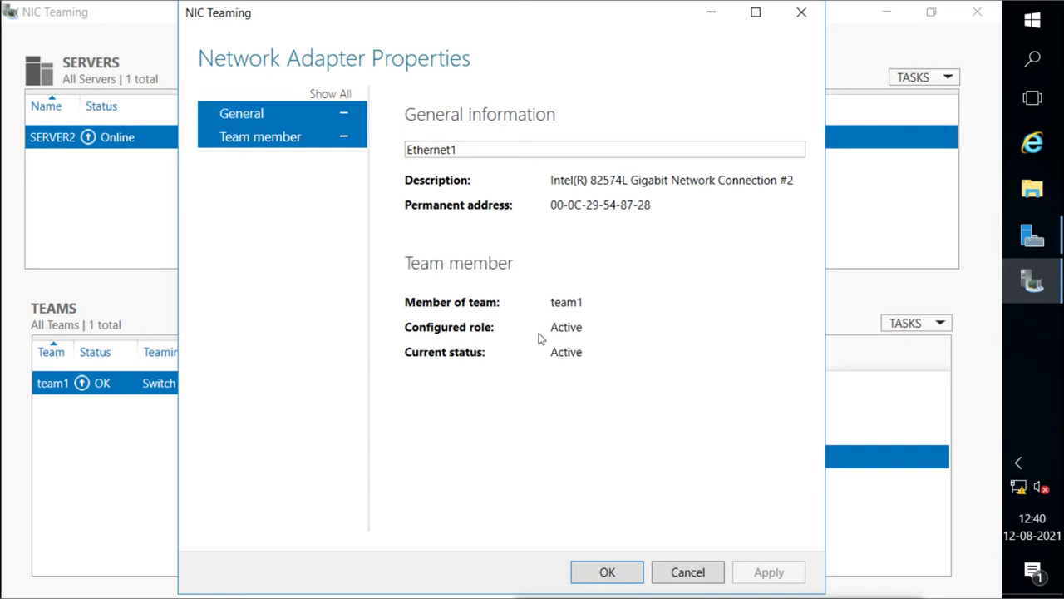
left_click(687, 575)
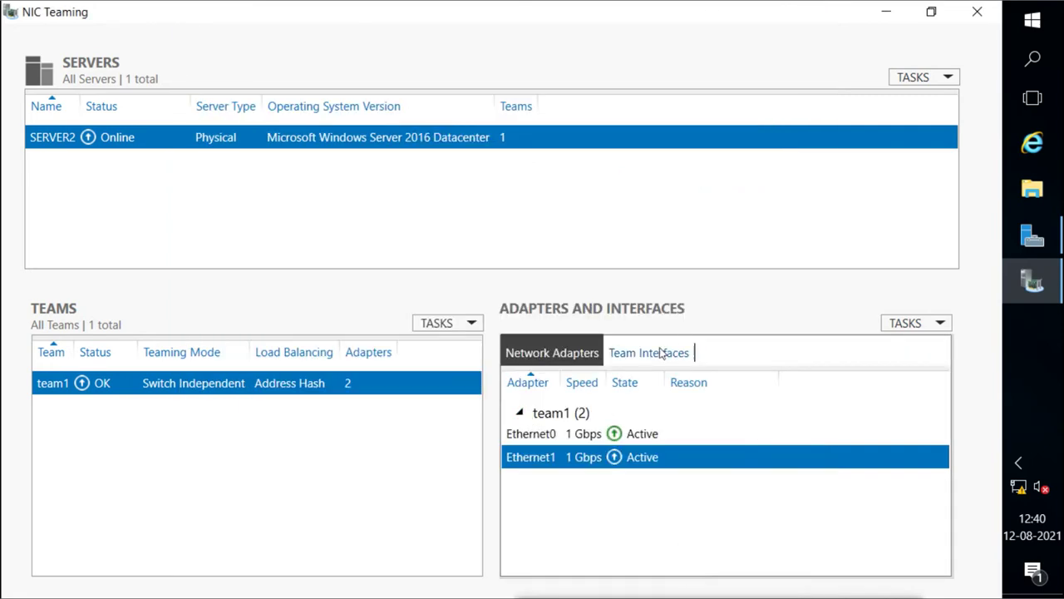
Display the team interfaces and review team1's properties, including its additional properties, without changing them
left_click(657, 353)
left_click(541, 443)
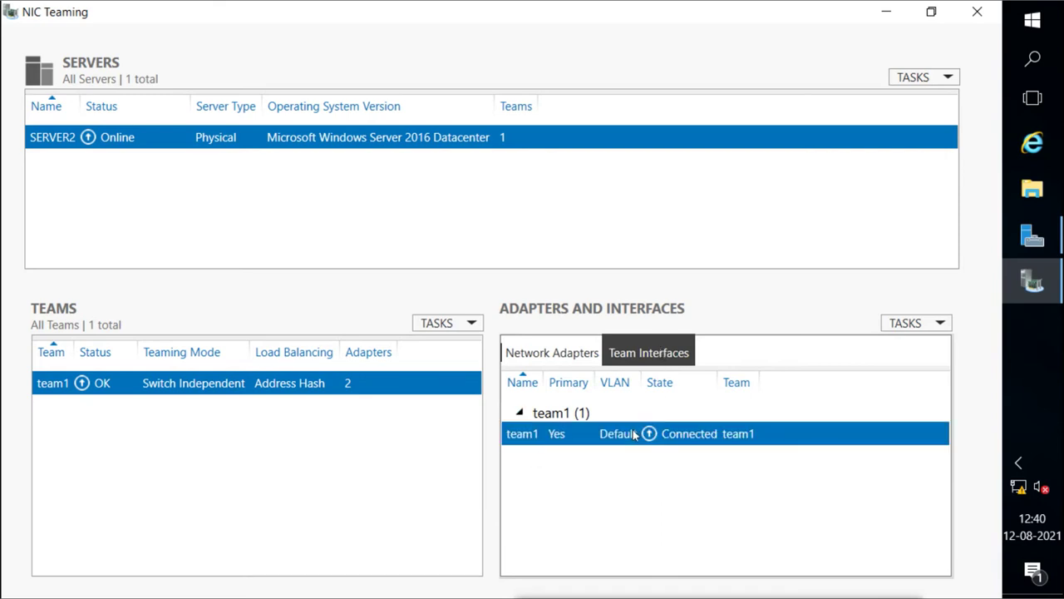
left_click(200, 386)
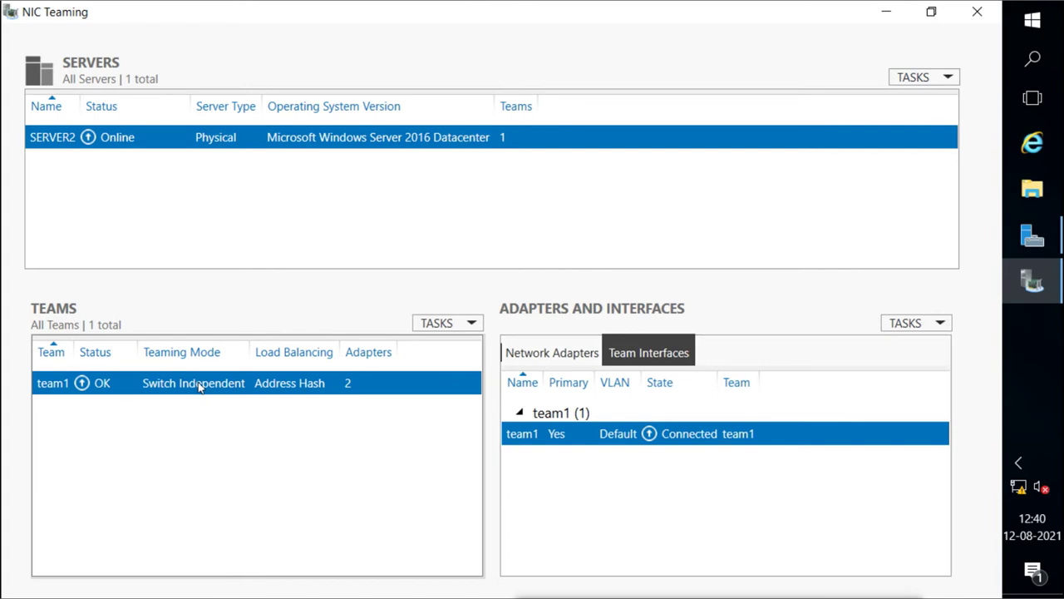
right_click(199, 387)
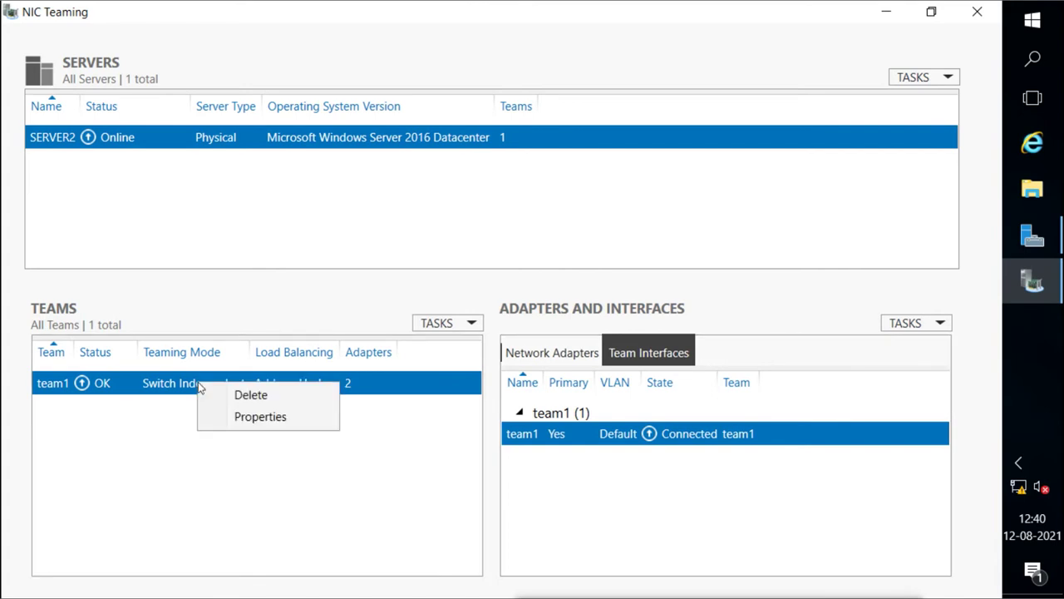
left_click(246, 424)
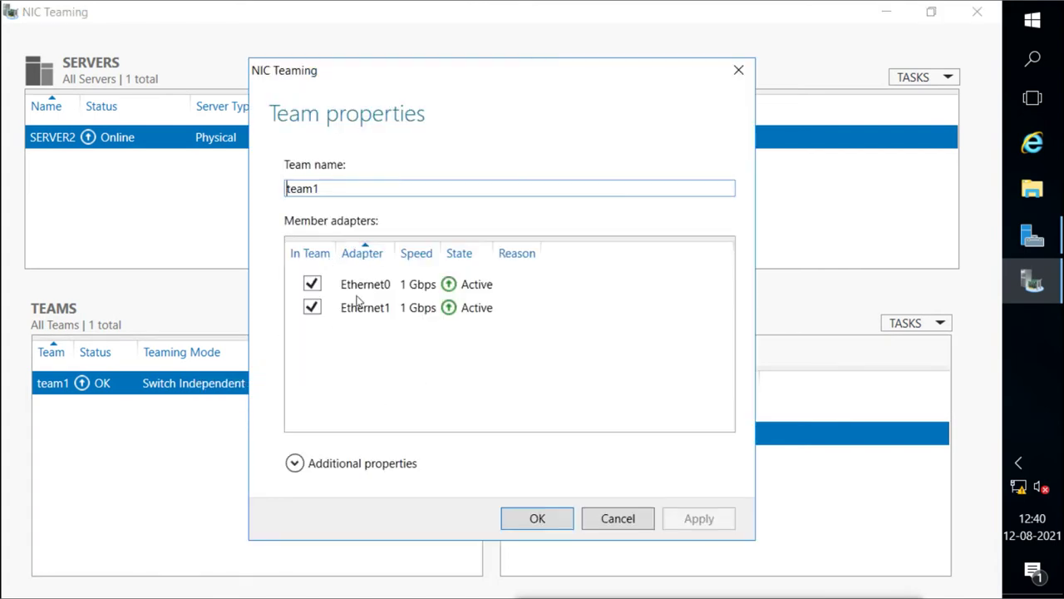
left_click(294, 463)
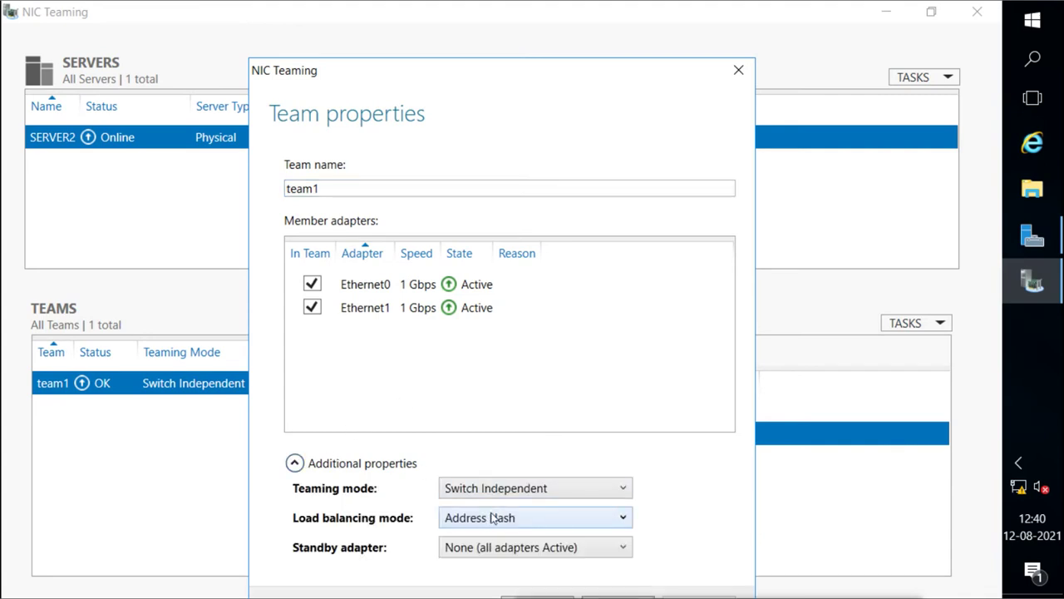
left_click(739, 72)
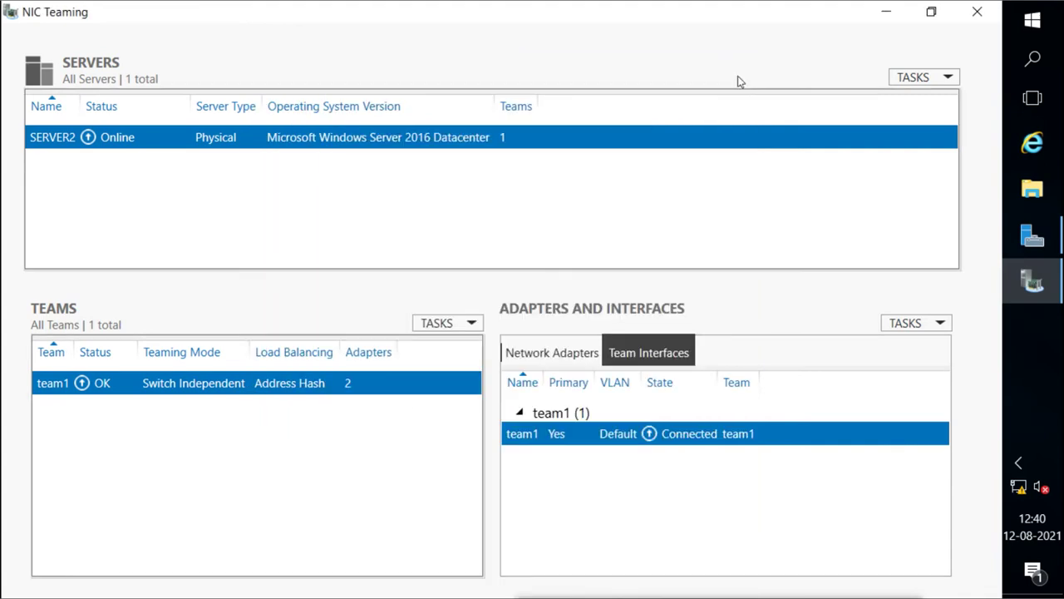
right_click(448, 144)
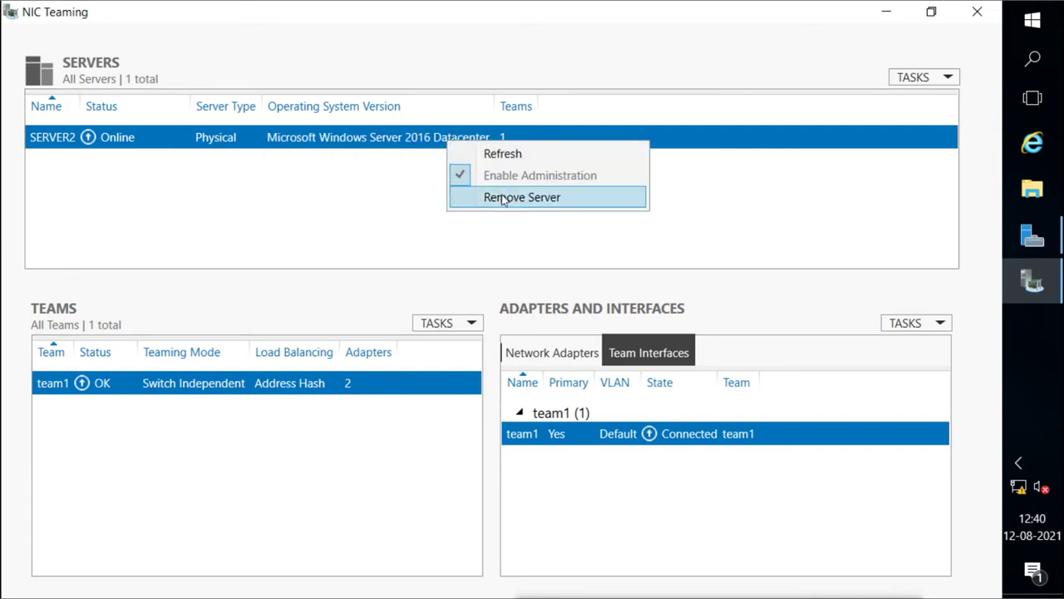
left_click(353, 173)
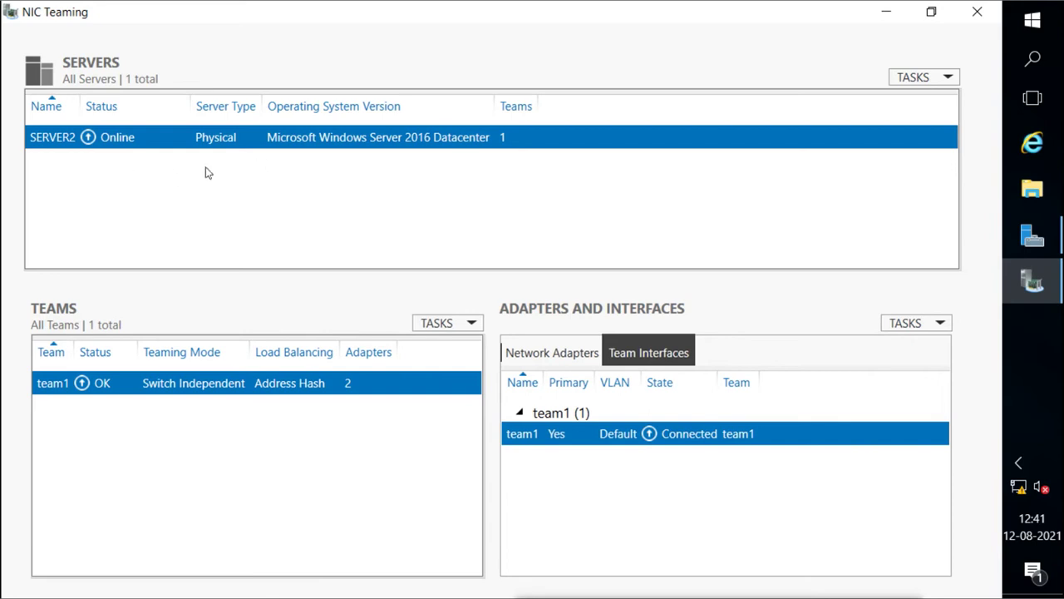
left_click(943, 81)
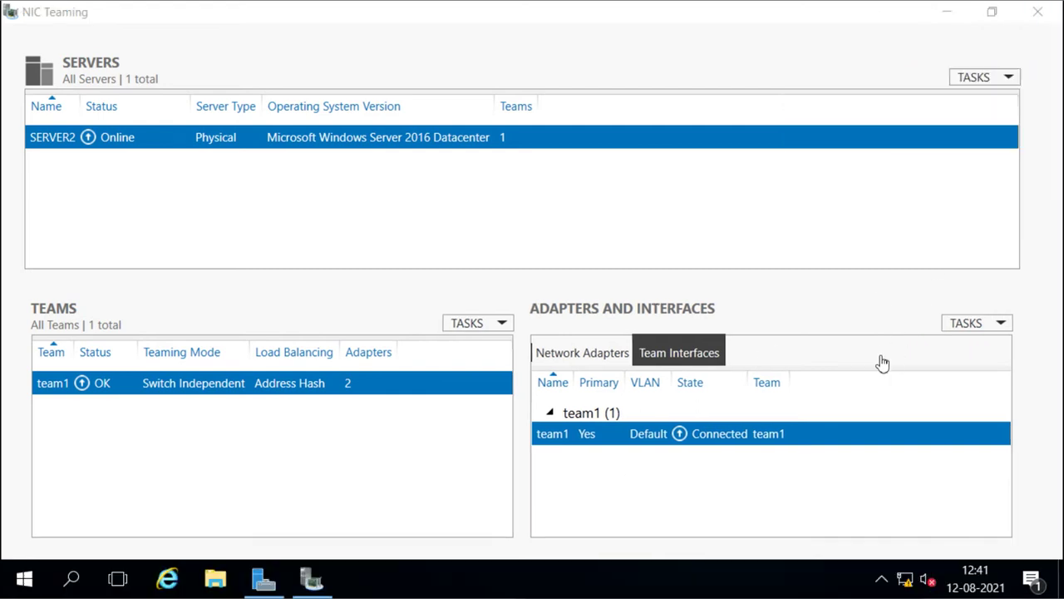
Close NIC Teaming, refresh Server Manager's Local Server properties and open Network Connections from the team1 entry
left_click(1038, 12)
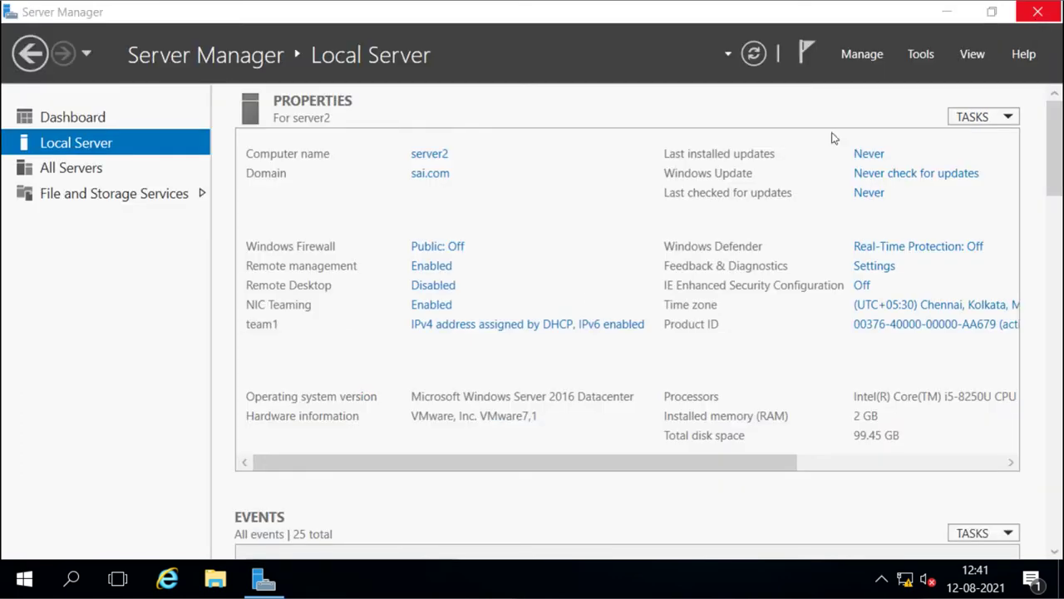
left_click(754, 55)
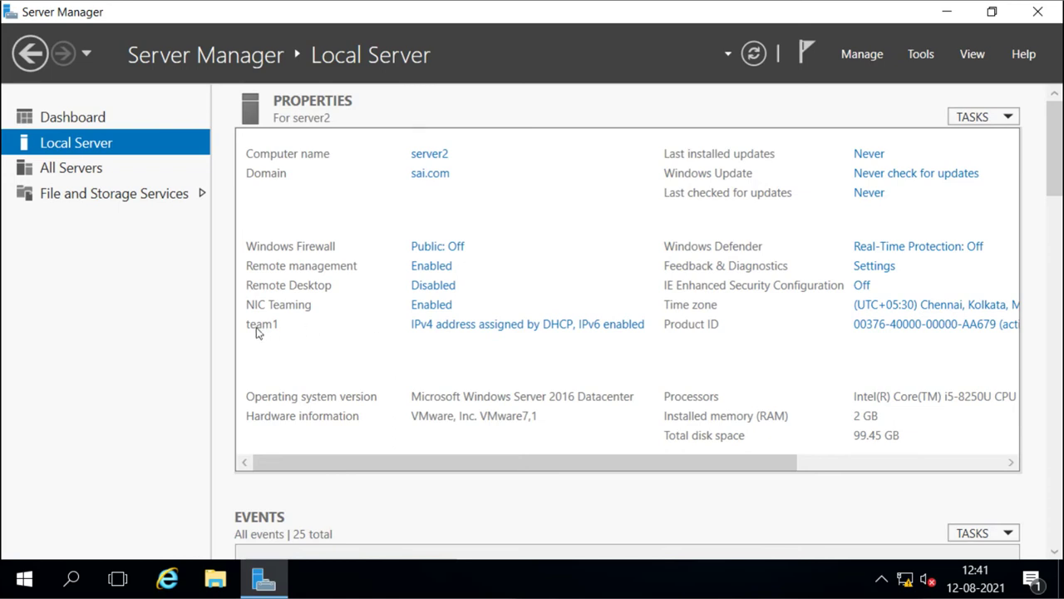
left_click(425, 328)
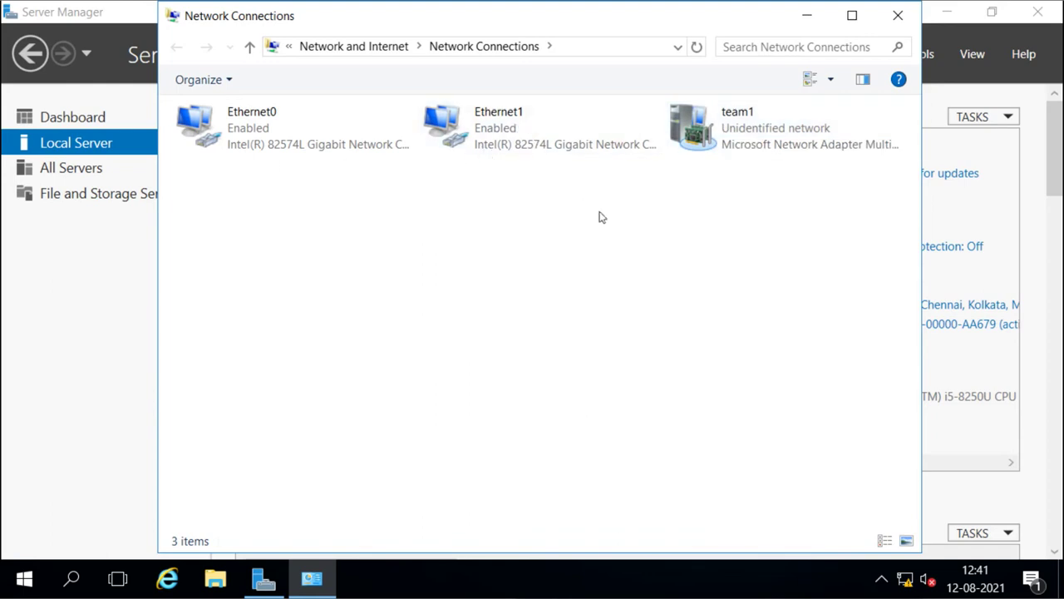
Open team1's IPv4 properties and assign the static IP address 192.168.0.201 with subnet mask 255.255.255.0
right_click(738, 146)
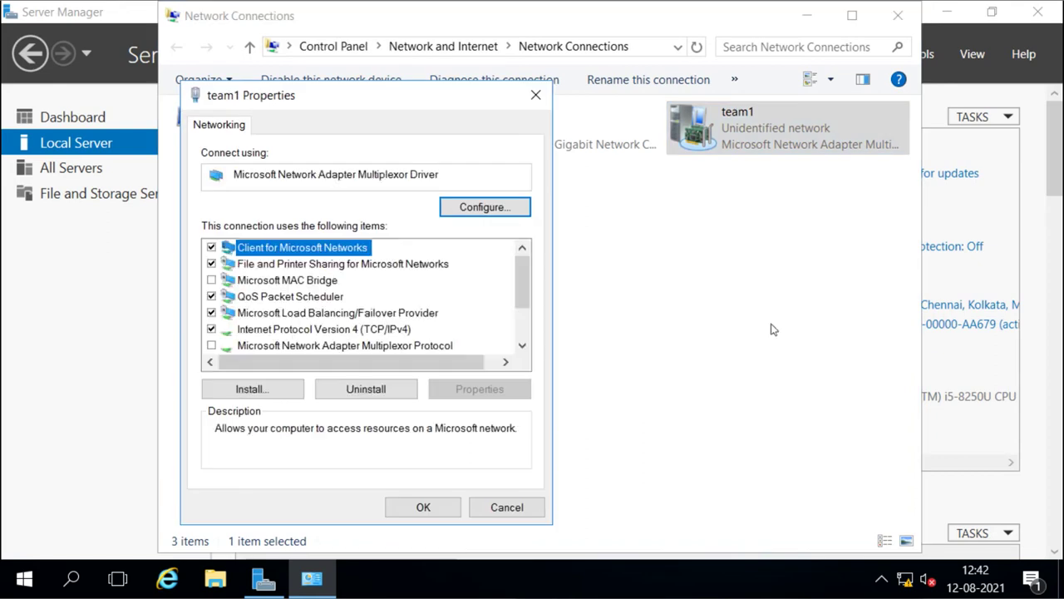
double_click(307, 331)
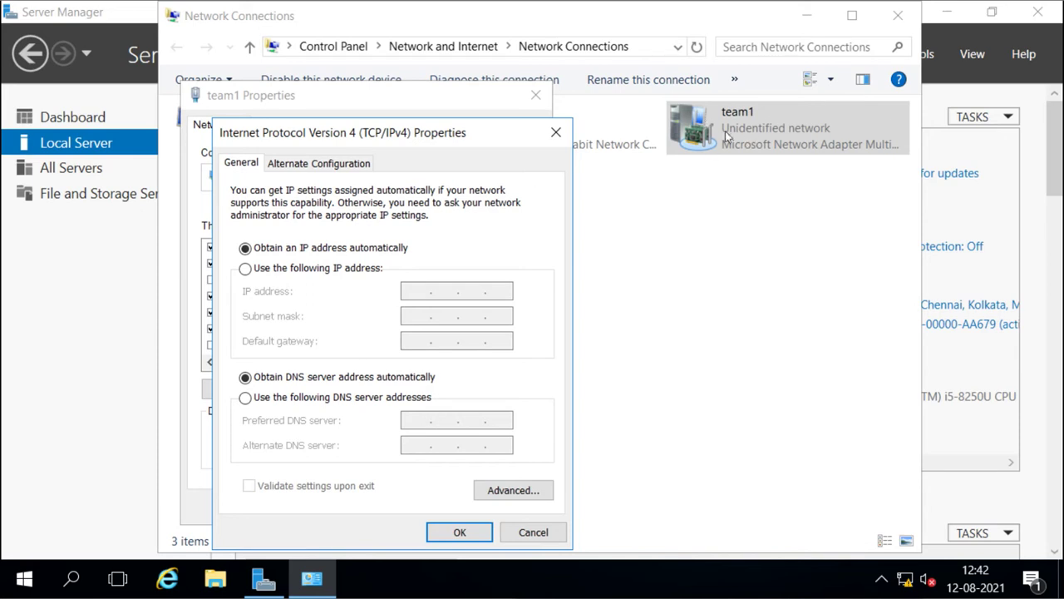
left_click(245, 268)
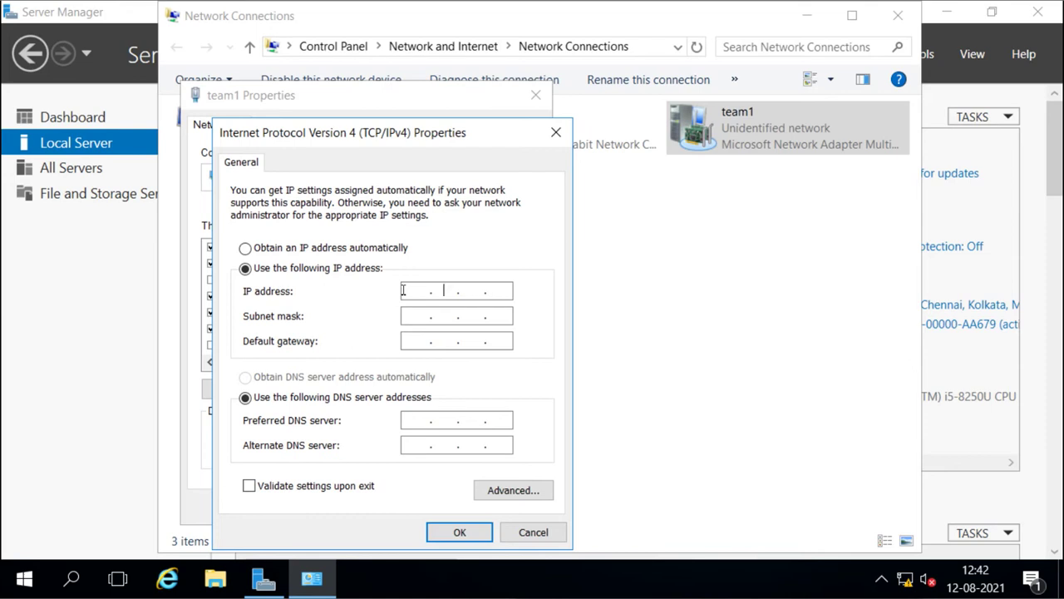
type("192 . 168 . 0 . 201")
key("Tab")
key("Tab")
key("Tab")
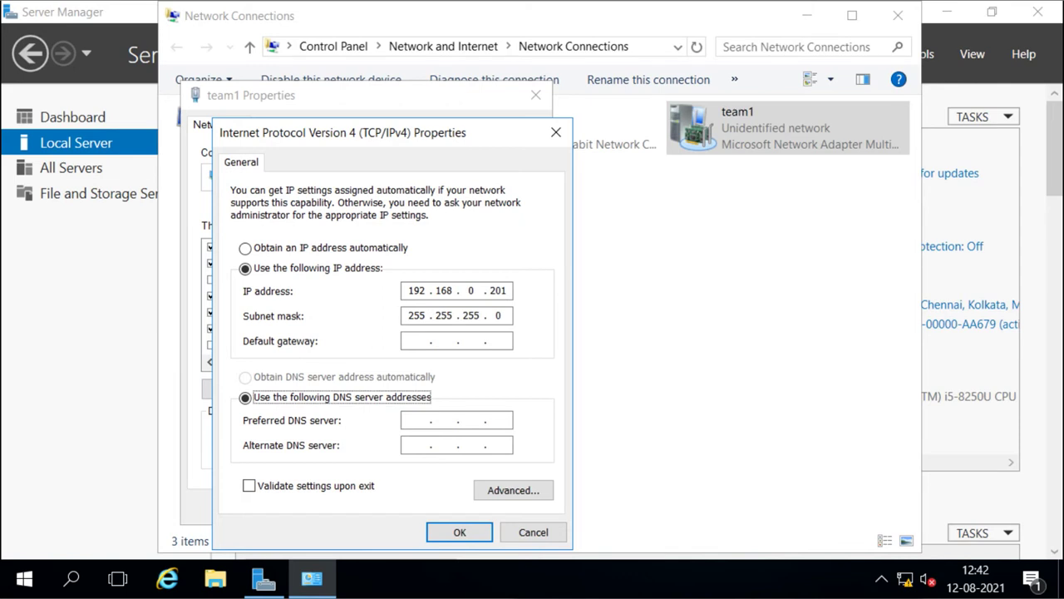
Set team1's preferred DNS server to 192.168.0.200, save the adapter settings and close Network Connections
key("Tab")
type("192 . 168 . ")
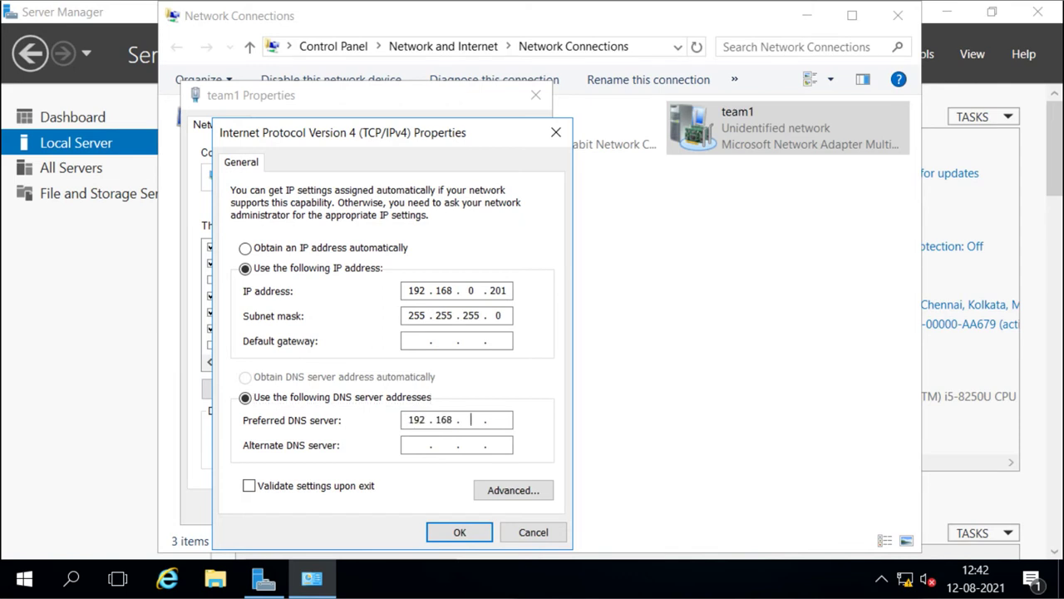
type("0 . 02")
key("BackSpace")
key("BackSpace")
type("200")
left_click(459, 532)
left_click(423, 509)
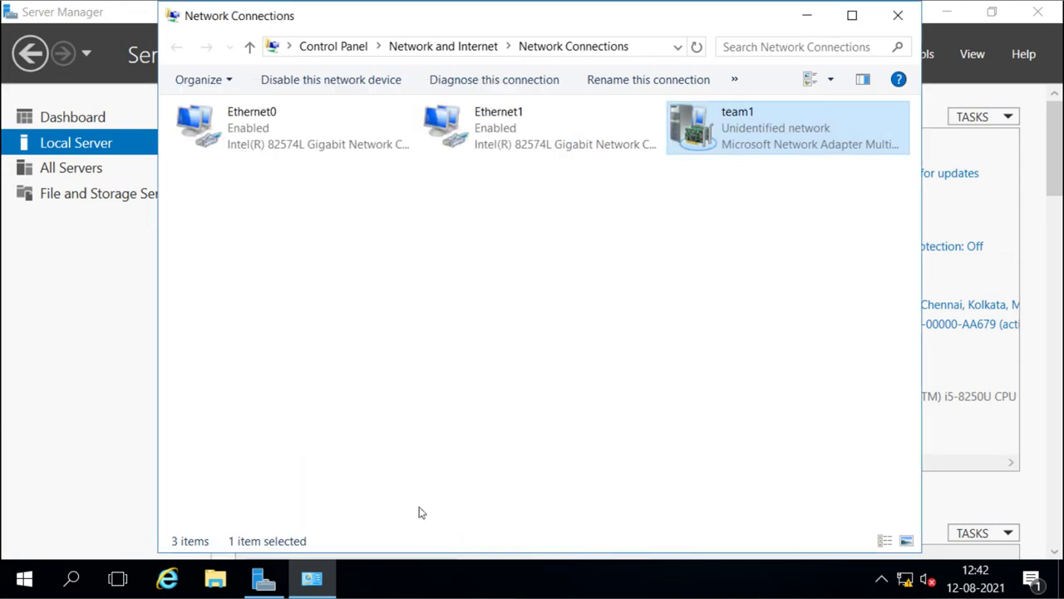
left_click(898, 18)
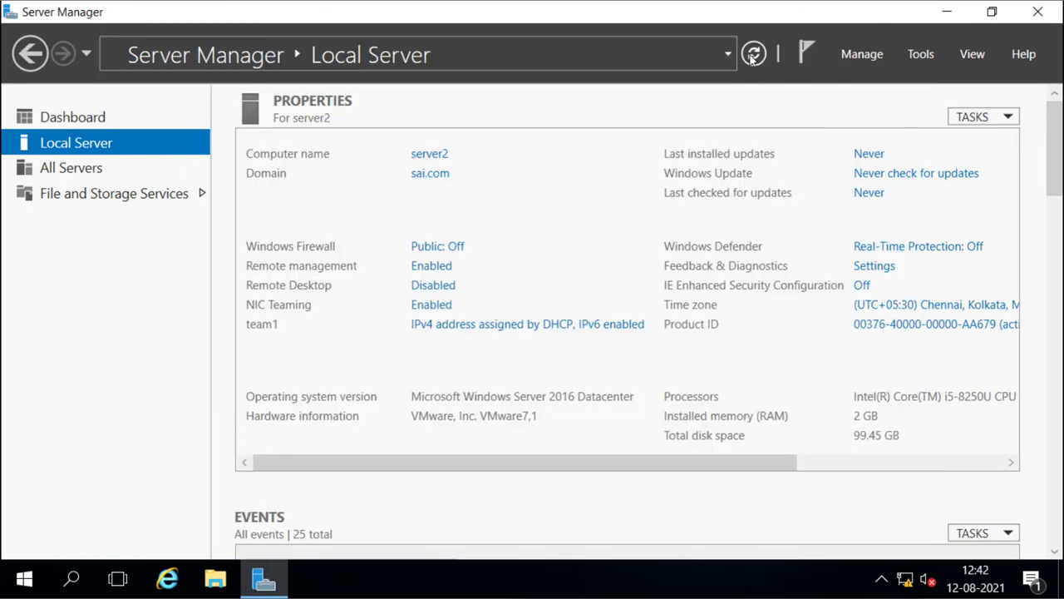
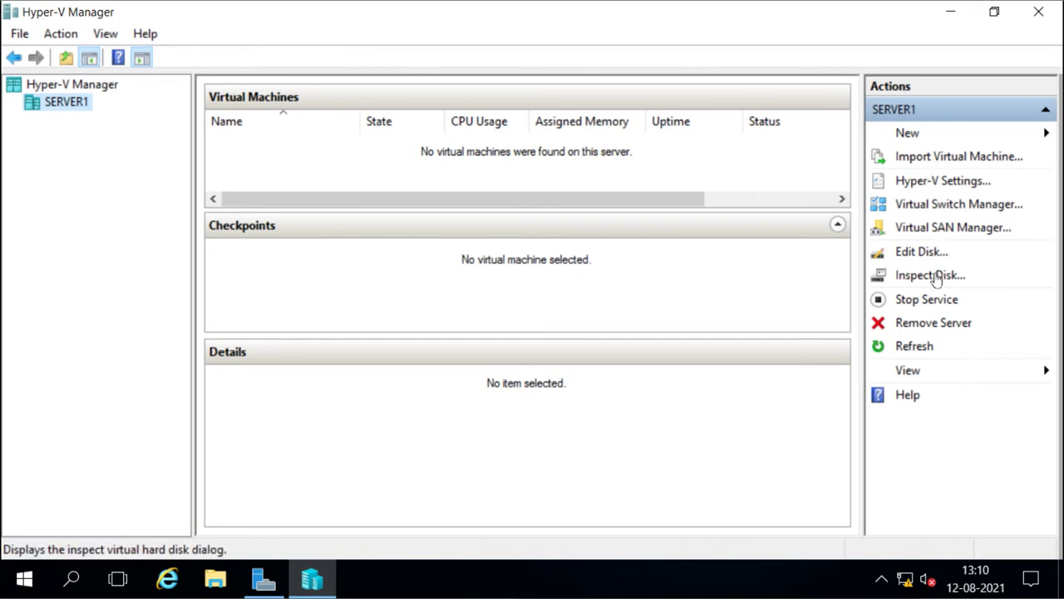
Open Virtual Switch Manager for SERVER1 and review the descriptions of the External, Internal and Private switch types
left_click(925, 209)
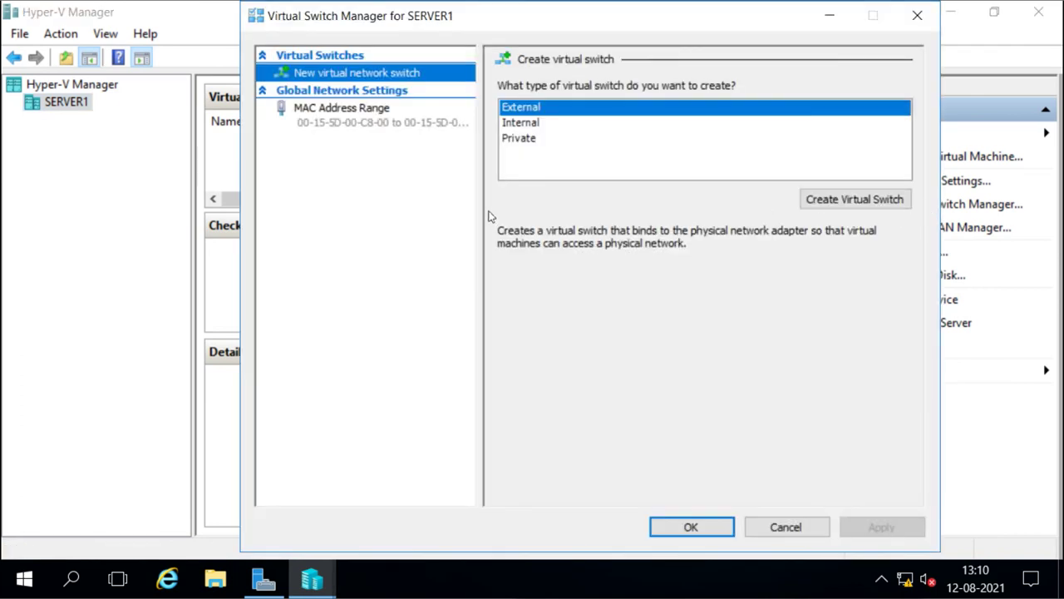
left_click(524, 124)
left_click(526, 138)
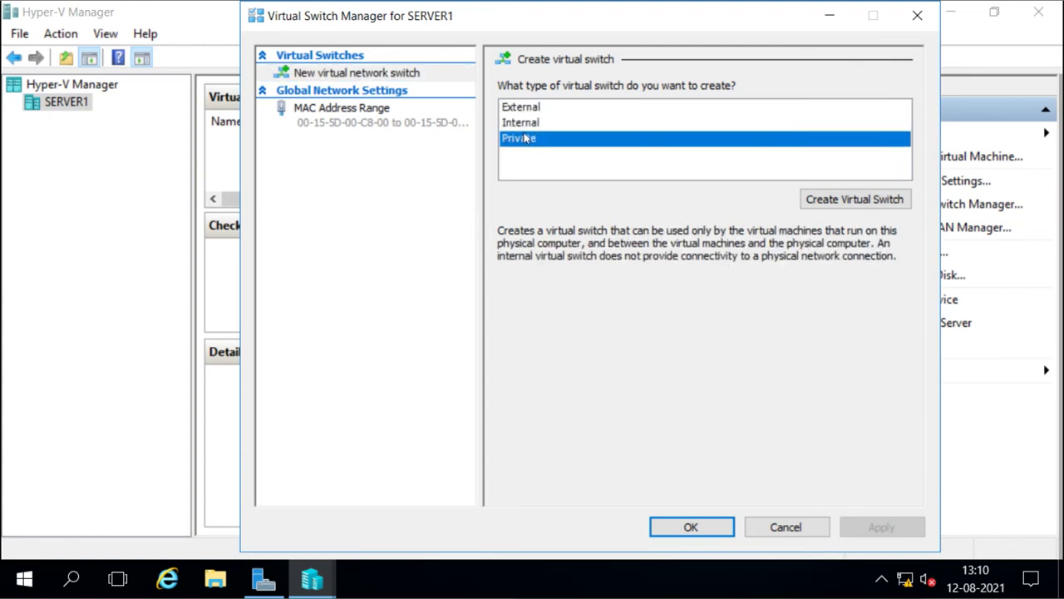
left_click(524, 107)
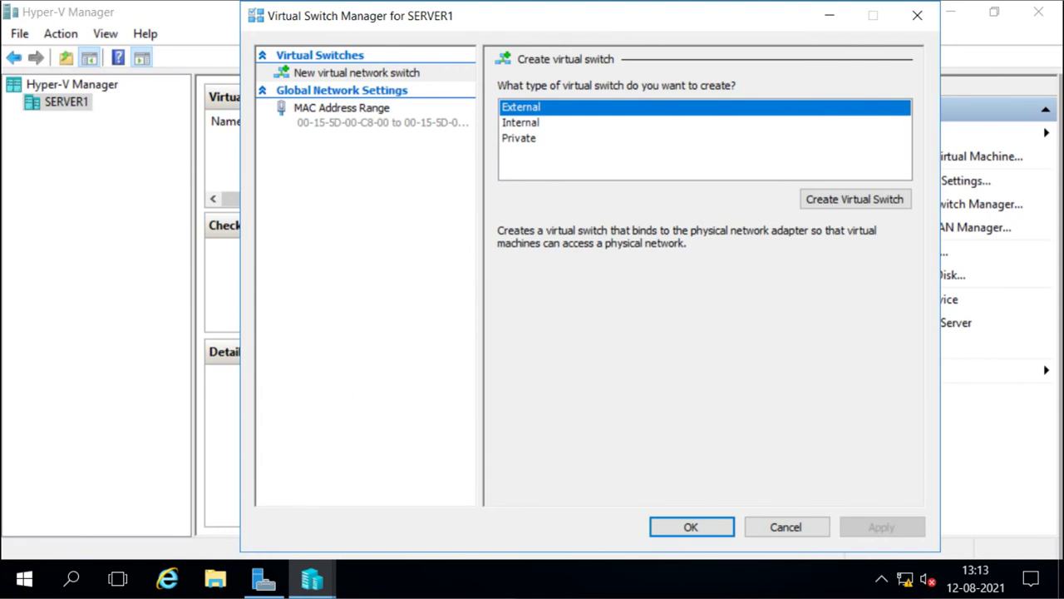
left_click(529, 126)
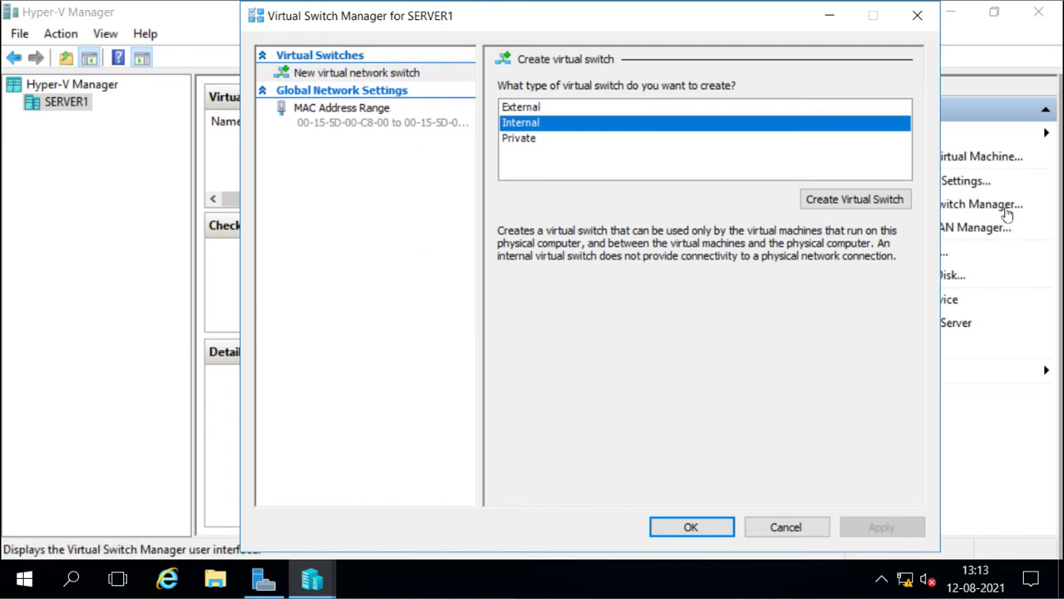
left_click(518, 141)
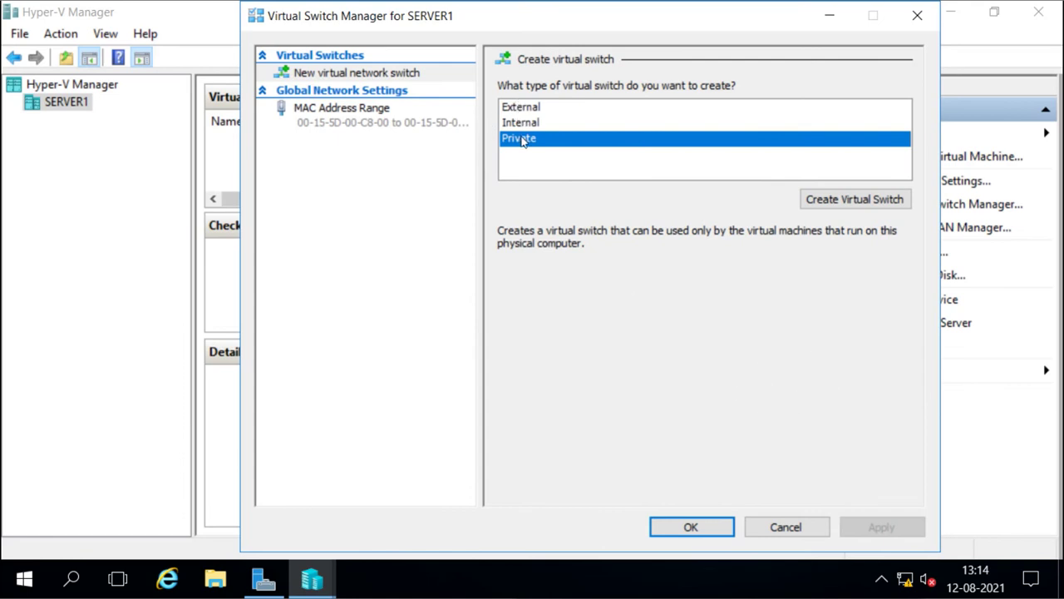
Create a virtual switch of the External type and name it External
left_click(524, 108)
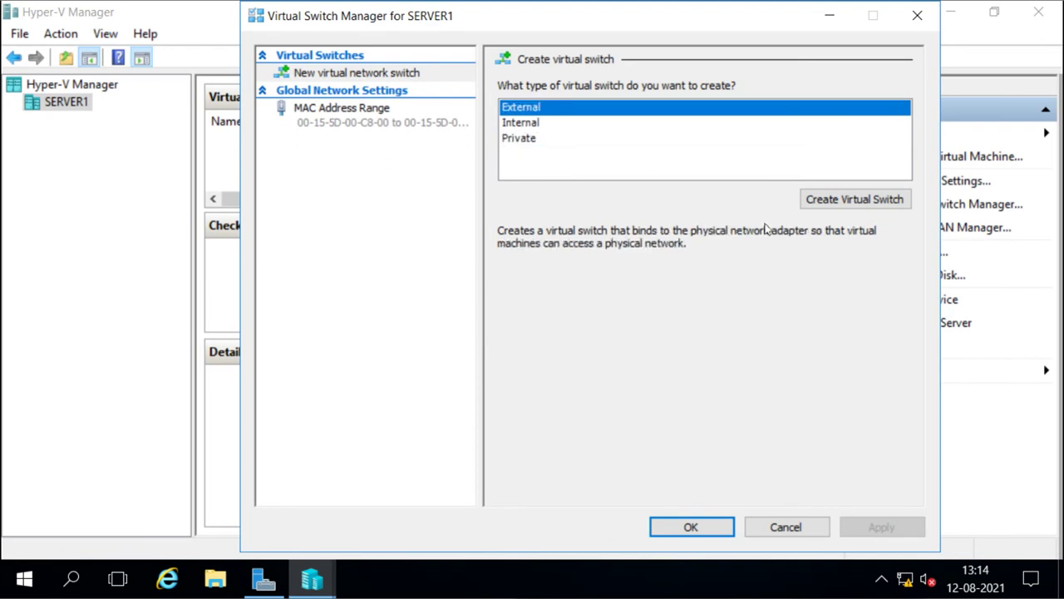
left_click(838, 199)
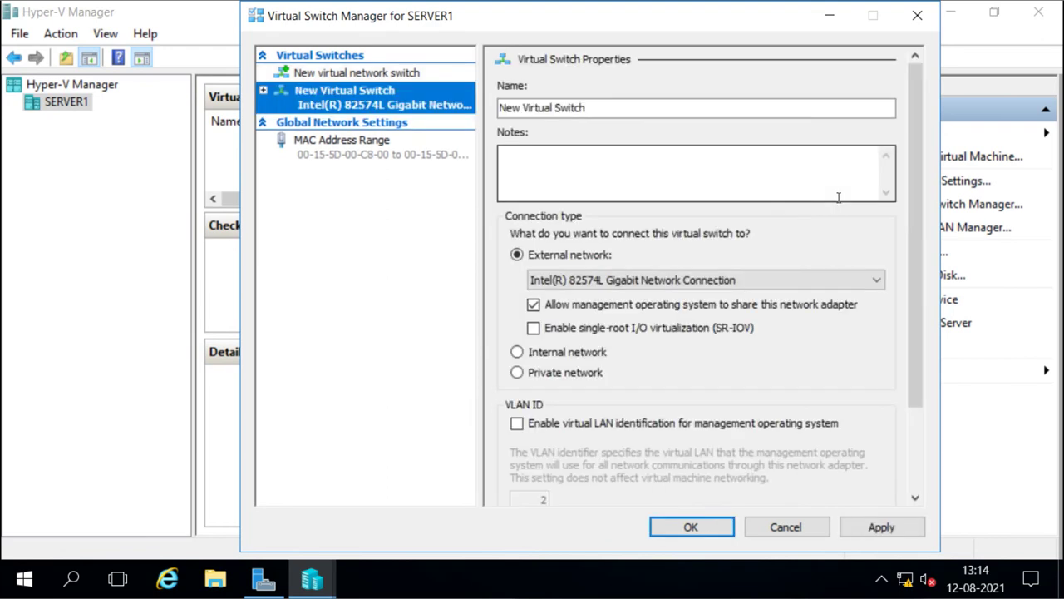
double_click(622, 105)
left_click(597, 105)
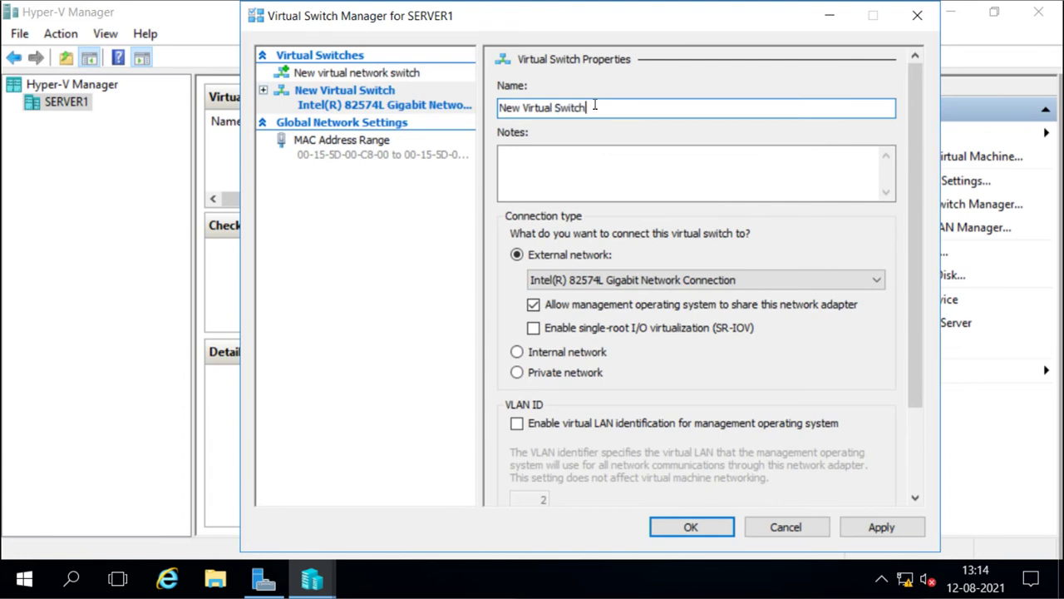
key("BackSpace")
key("BackSpace")
key("BackSpace")
key("BackSpace")
key("BackSpace")
key("BackSpace")
key("BackSpace")
key("BackSpace")
key("BackSpace")
key("BackSpace")
key("BackSpace")
key("BackSpace")
key("BackSpace")
key("BackSpace")
key("BackSpace")
key("BackSpace")
key("BackSpace")
key("BackSpace")
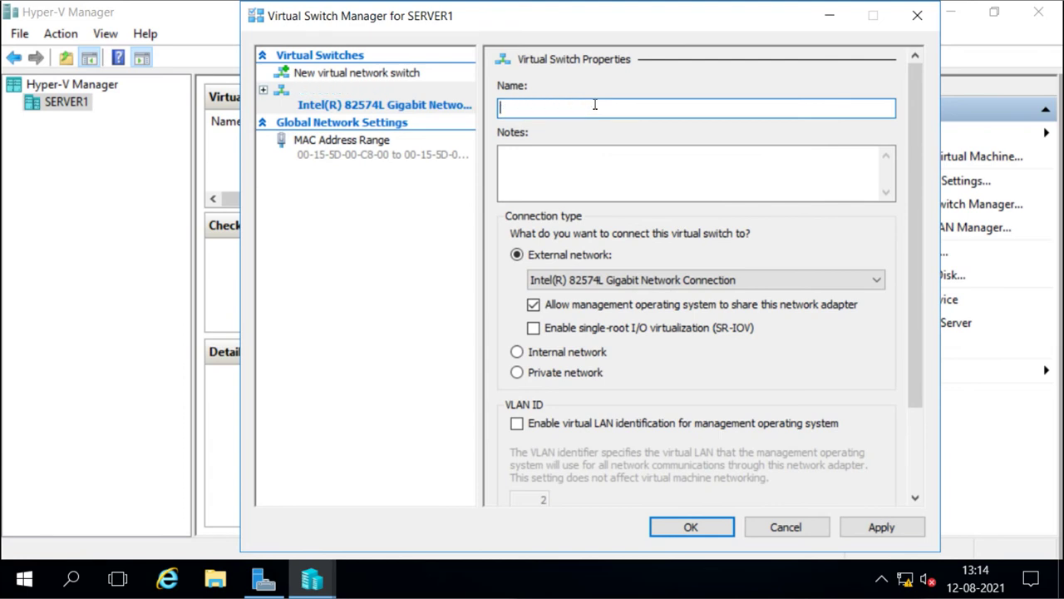
type("External")
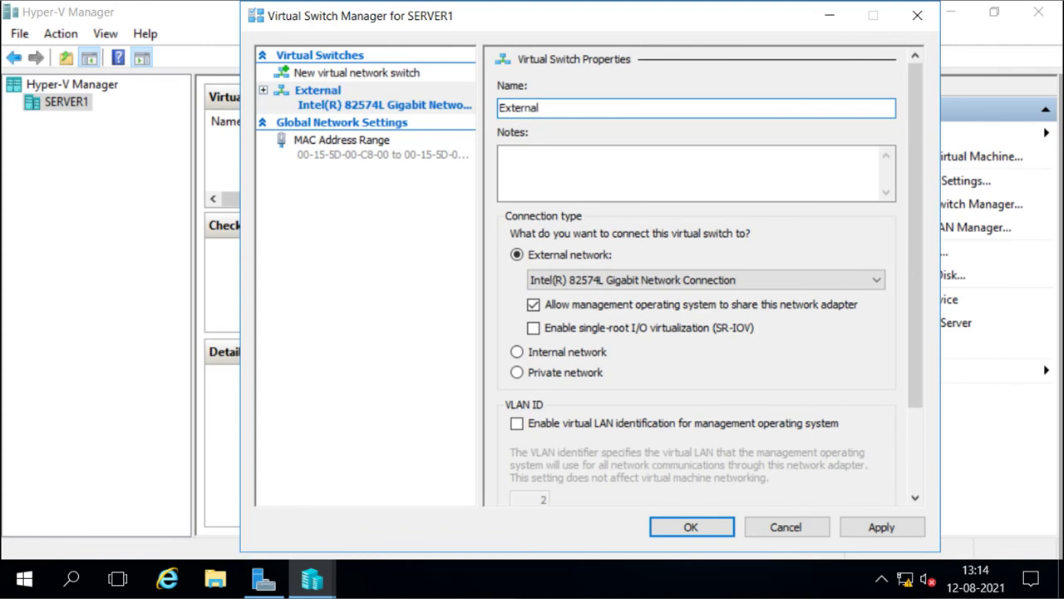
Preview the Internal network and Private network connection types for the new switch and return it to External network
left_click(585, 168)
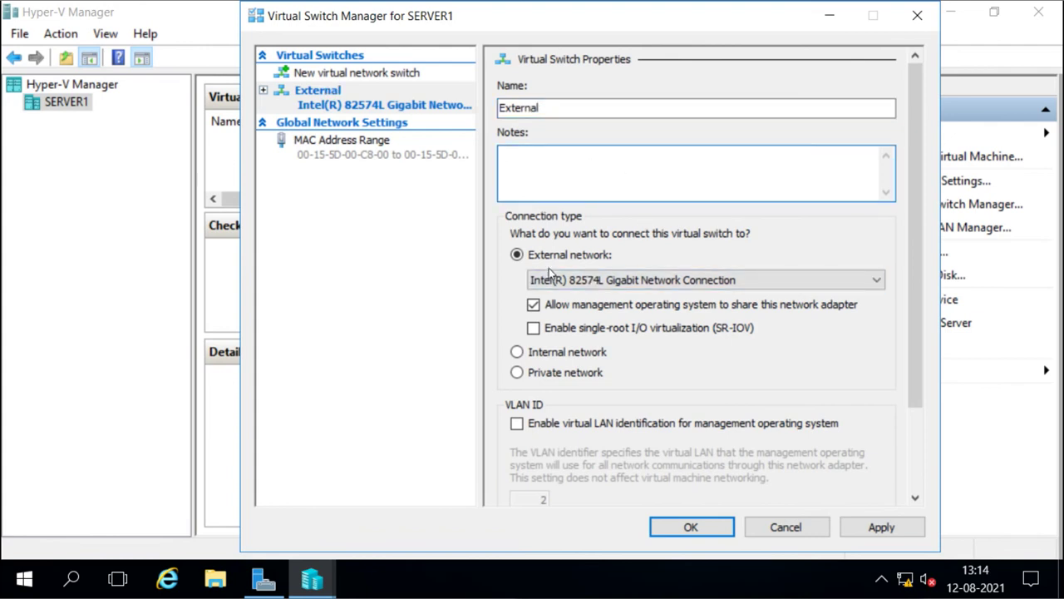
left_click(619, 283)
left_click(620, 283)
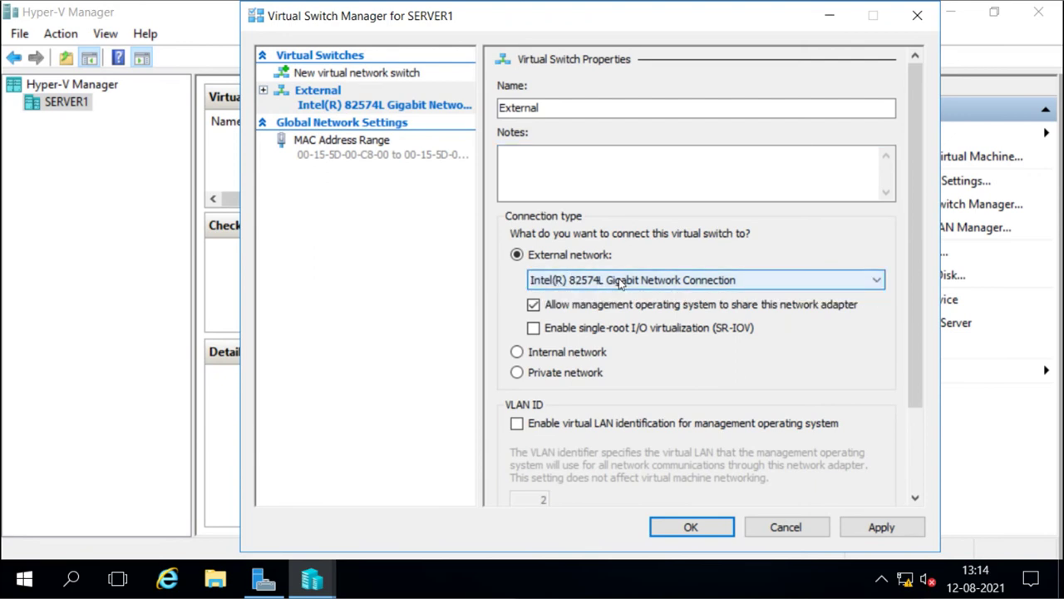
left_click(516, 353)
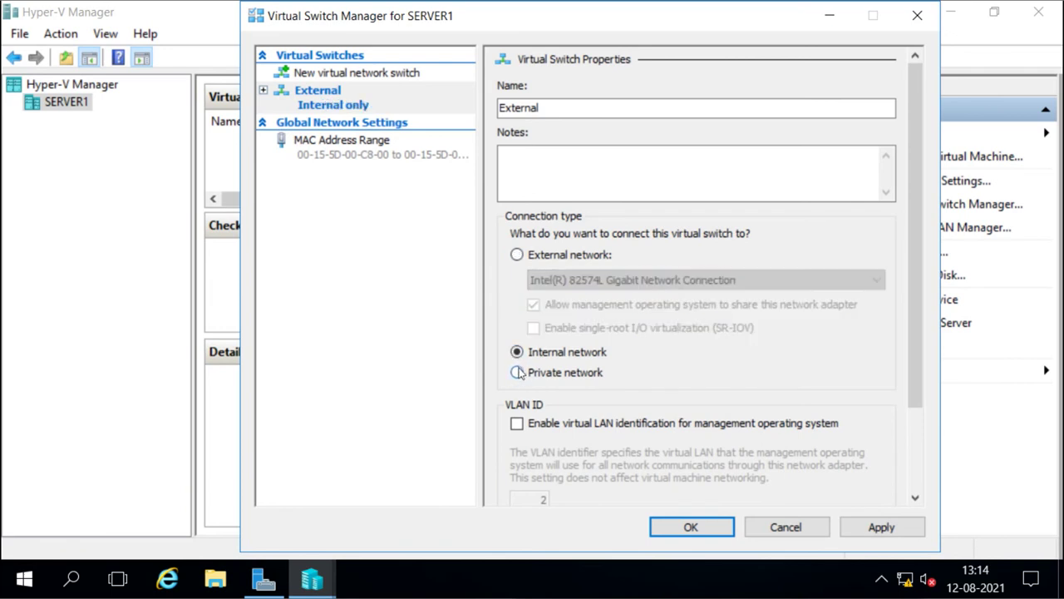
left_click(517, 373)
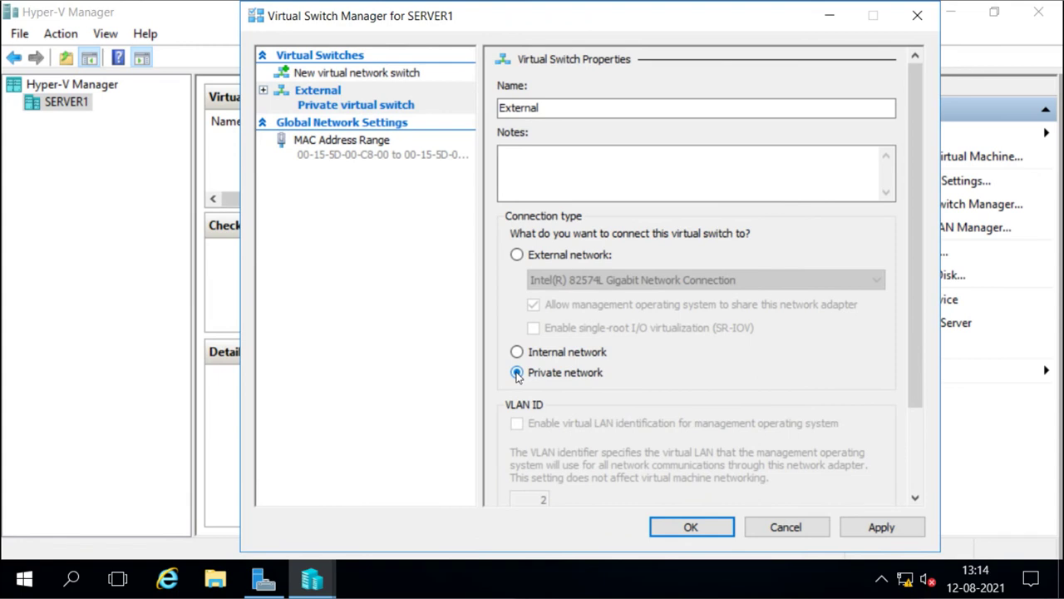
left_click(517, 256)
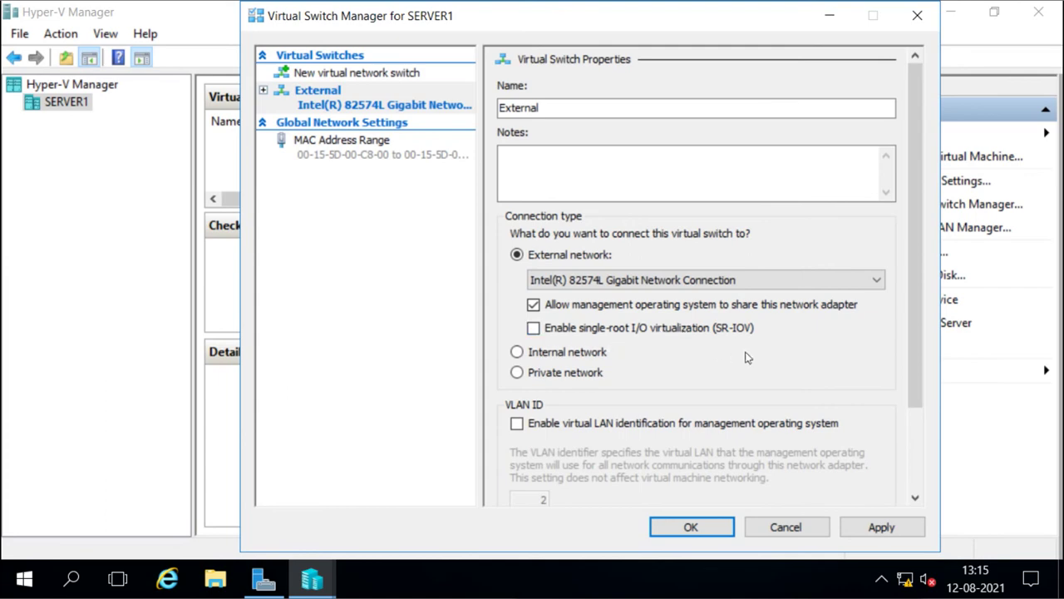
Try VLAN identification with the internal and private connection types, returning the switch to External network with VLAN identification disabled
scroll(746, 358, "down", 3)
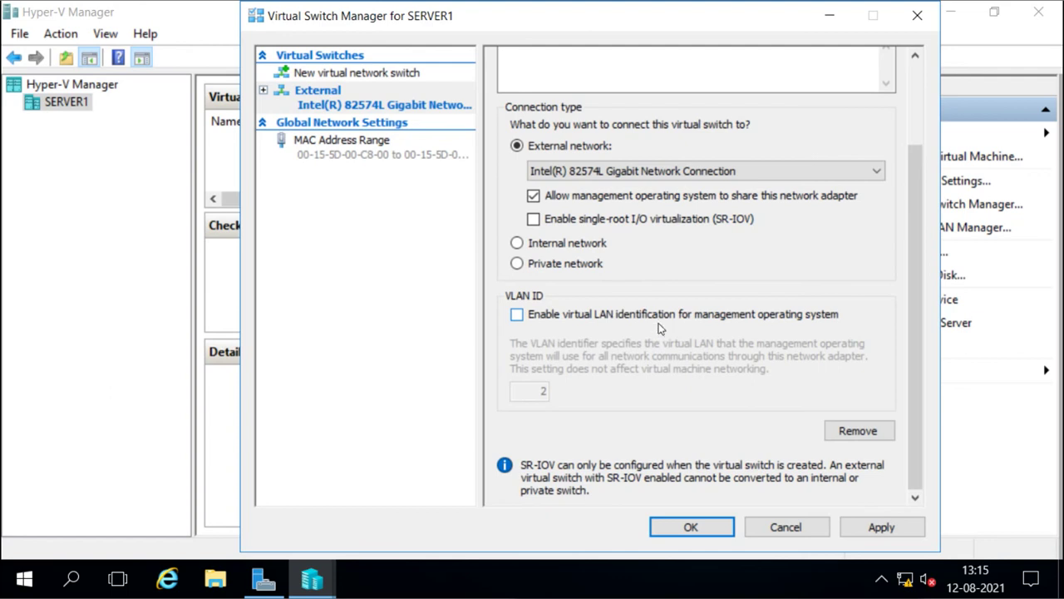
left_click(516, 315)
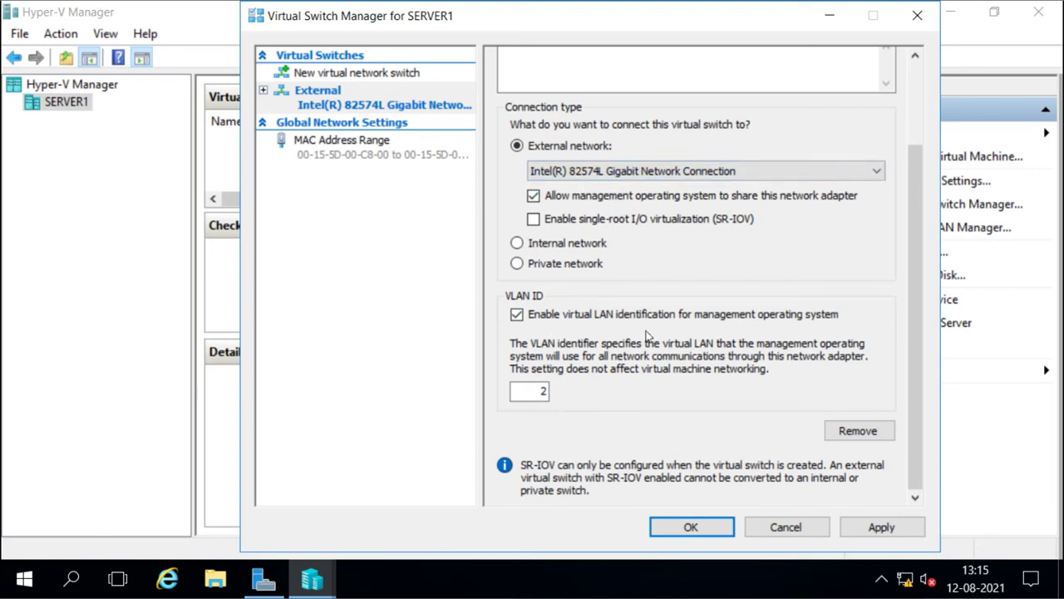
scroll(647, 334, "up", 3)
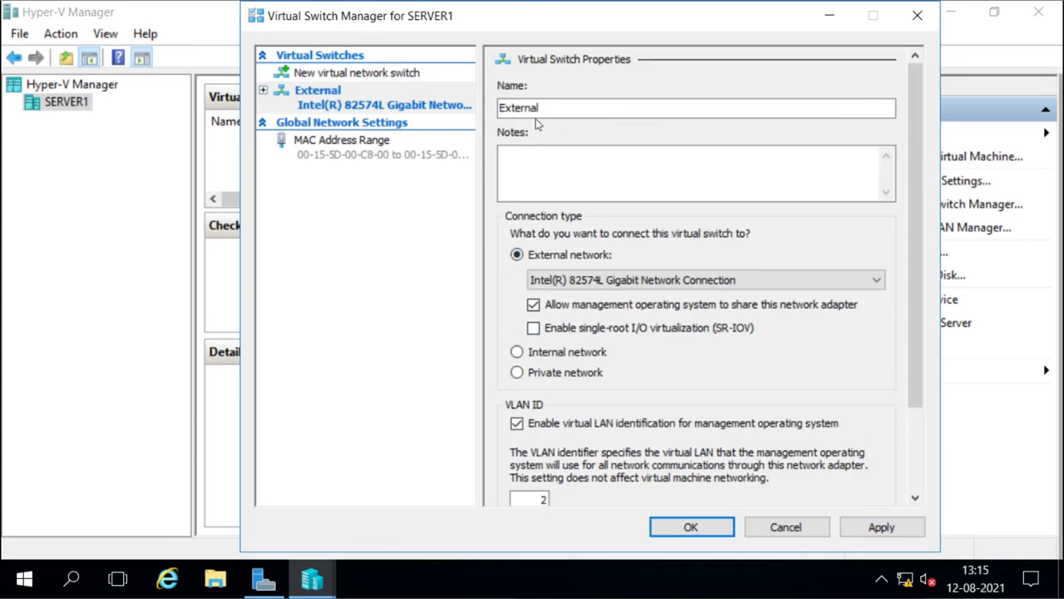
scroll(610, 310, "down", 3)
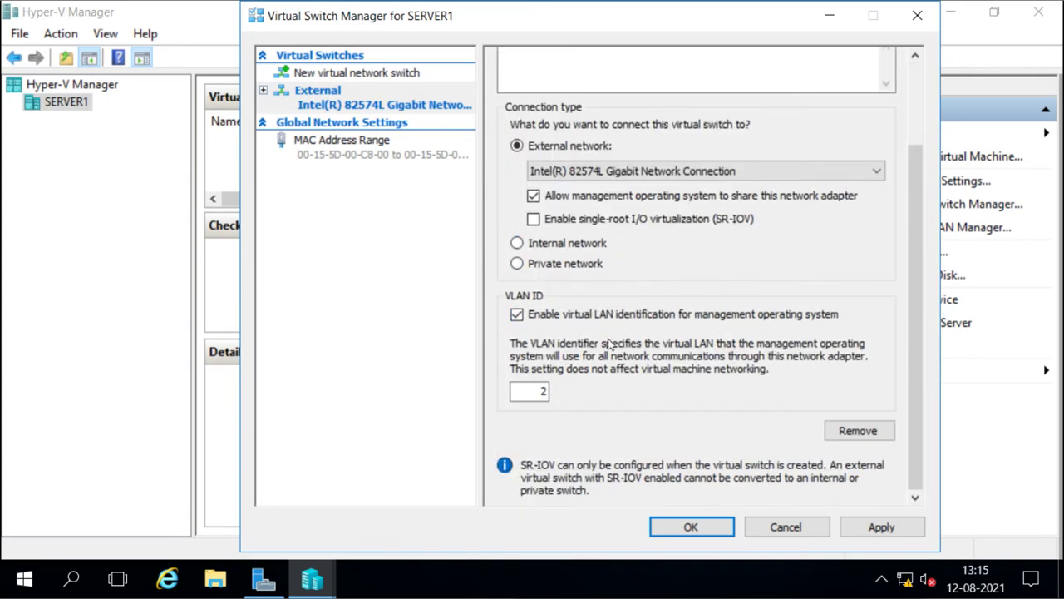
left_click_drag(534, 392, 557, 400)
left_click(517, 244)
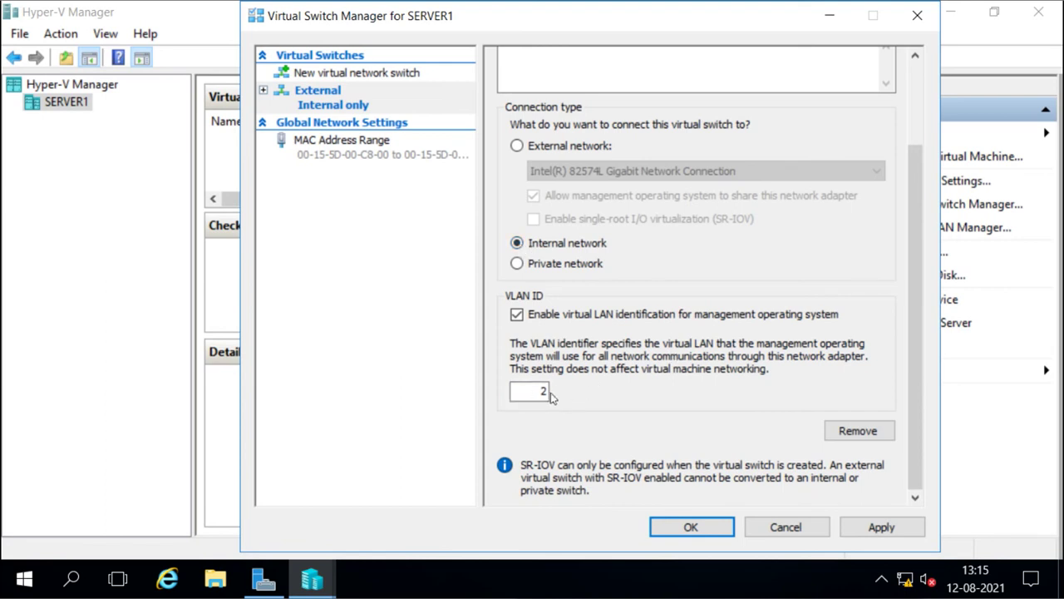
left_click(517, 264)
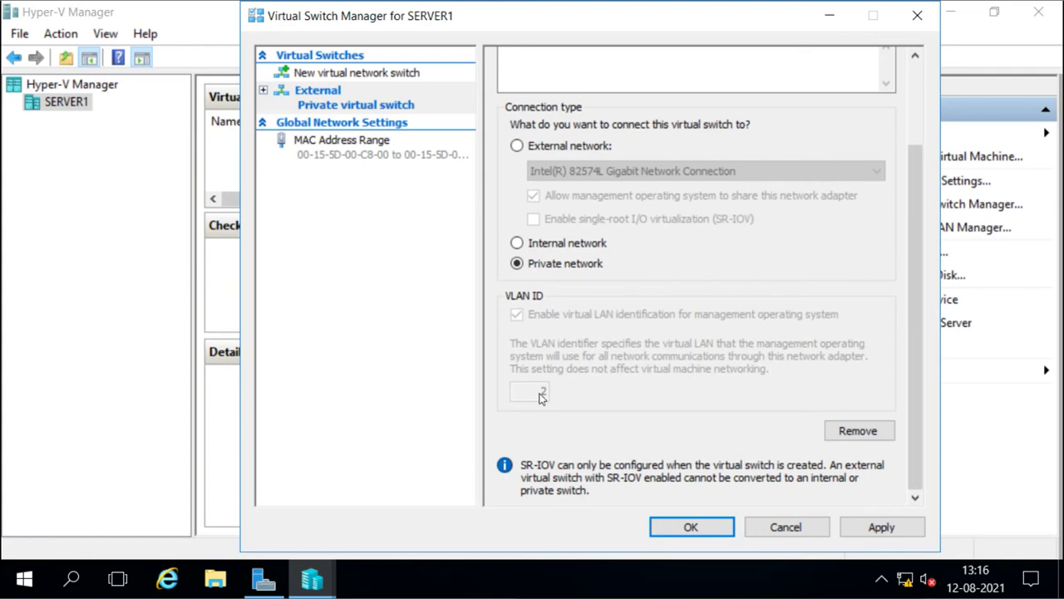
left_click(518, 243)
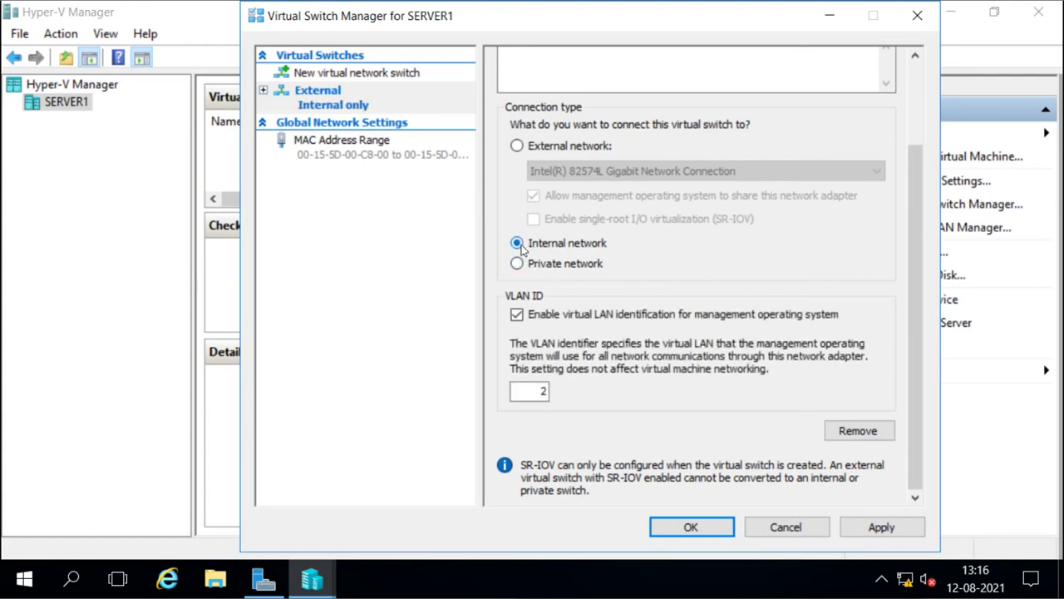
left_click(517, 145)
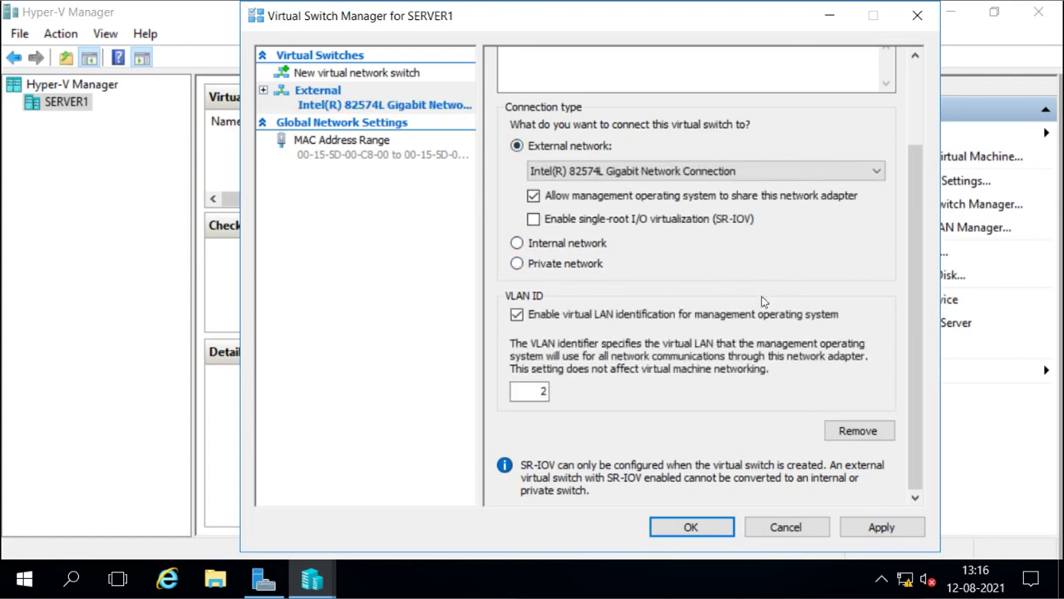
left_click(521, 314)
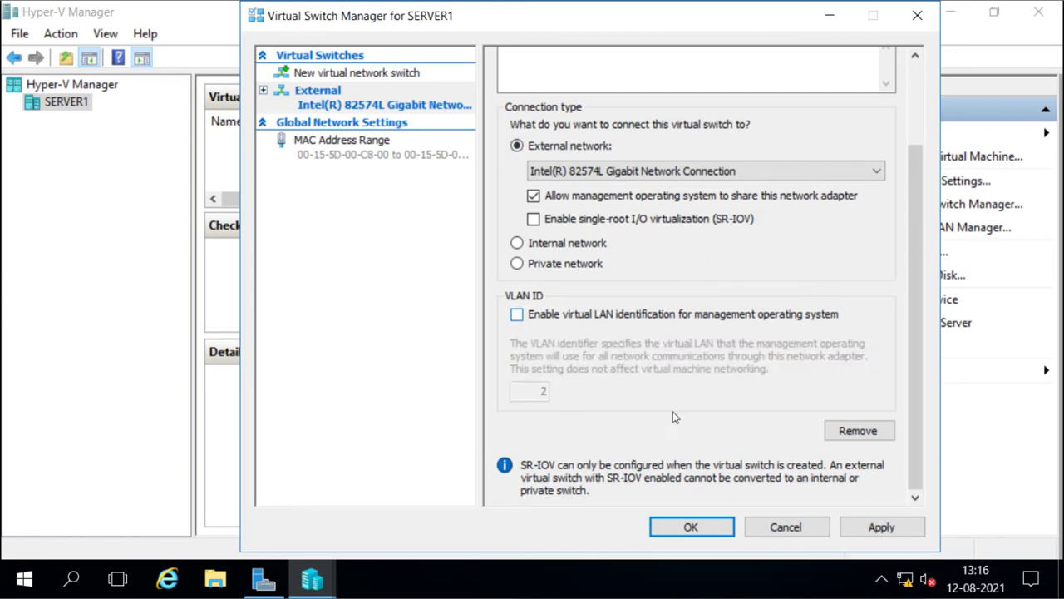
Save the External switch, accept the possible network disruption and reopen Virtual Switch Manager
left_click(683, 525)
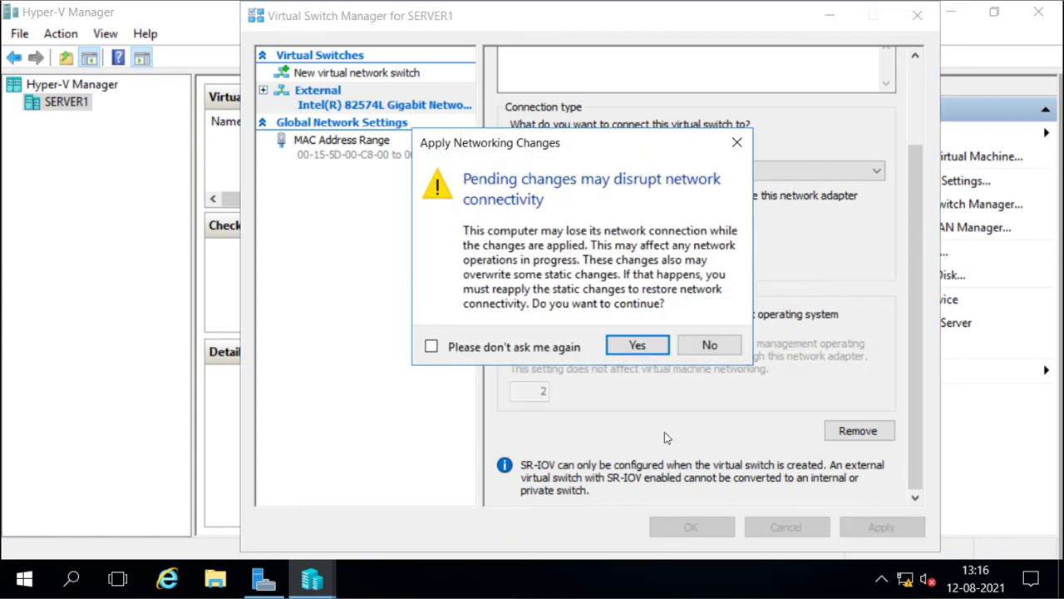
left_click(637, 346)
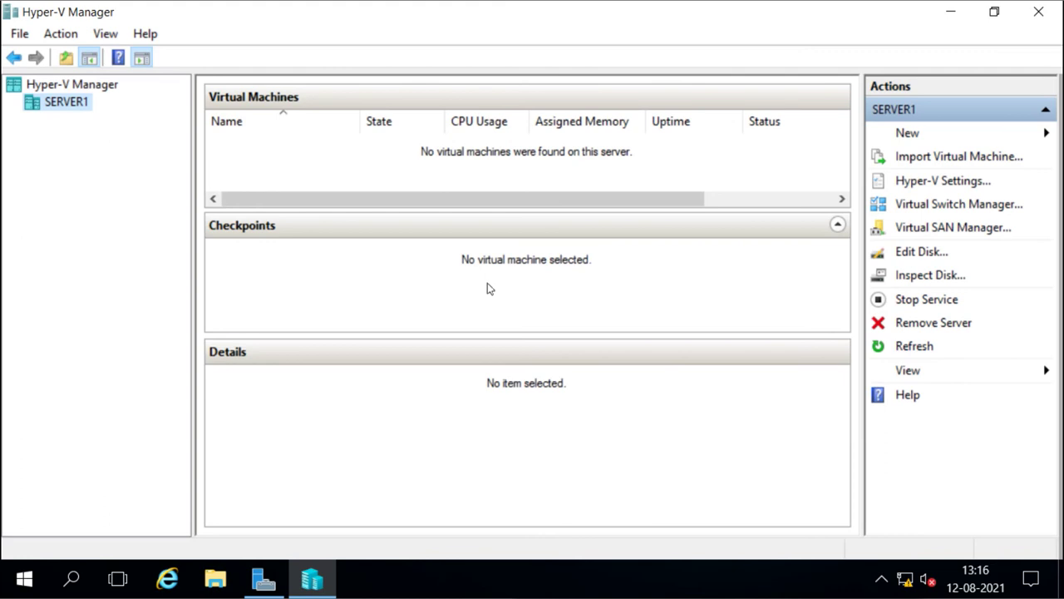
left_click(947, 207)
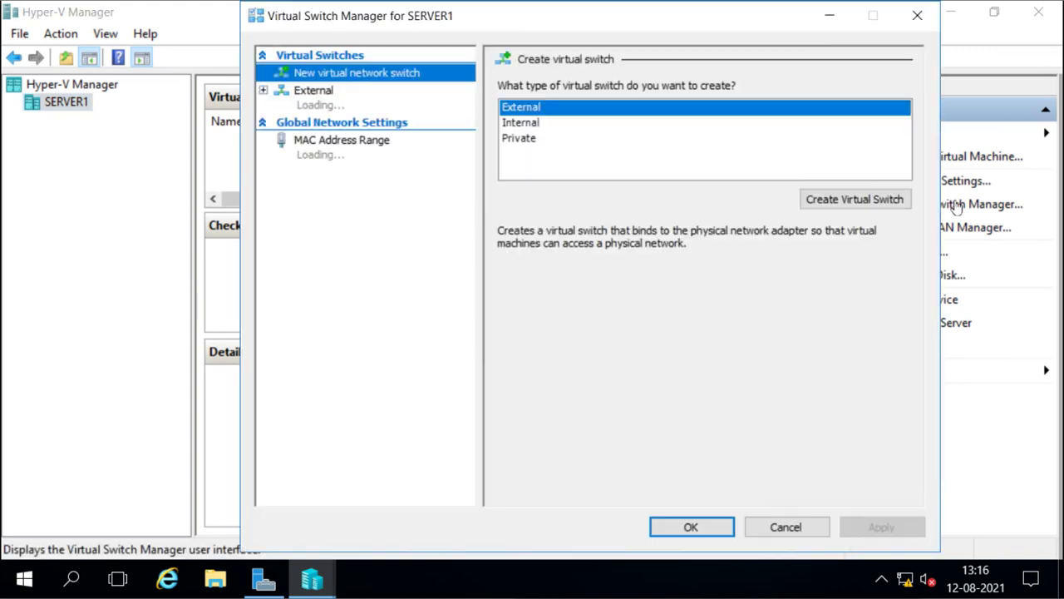
Show the properties of the External virtual switch and expand its entry
left_click(329, 103)
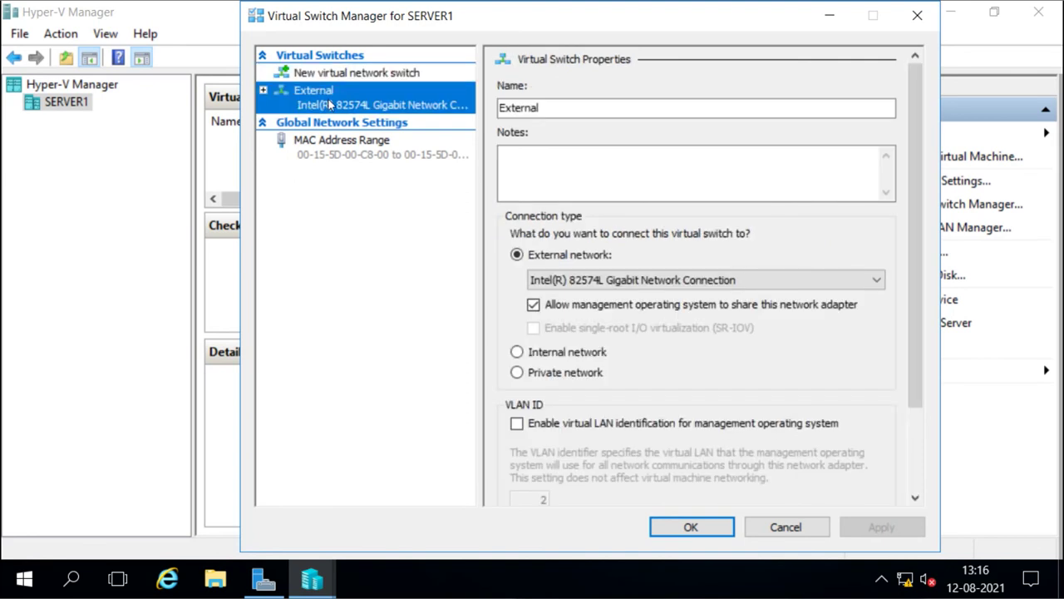
left_click(263, 90)
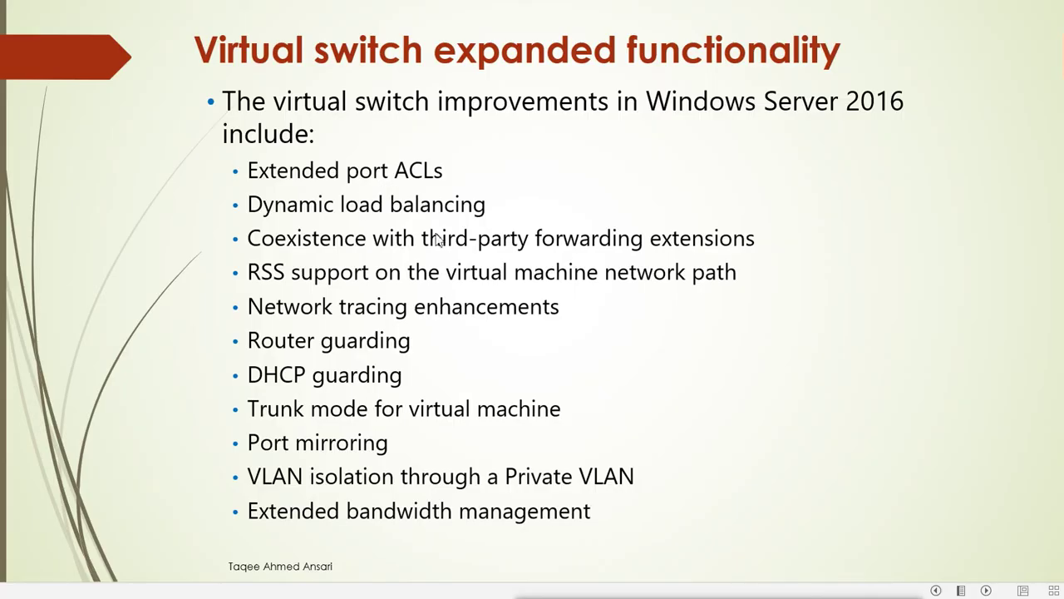
left_click(826, 369)
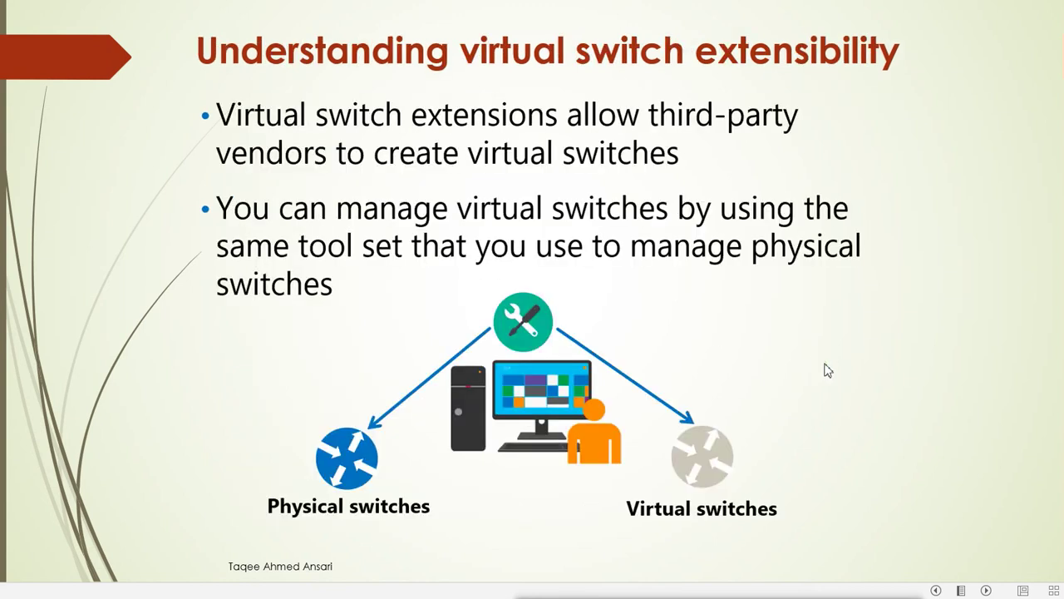
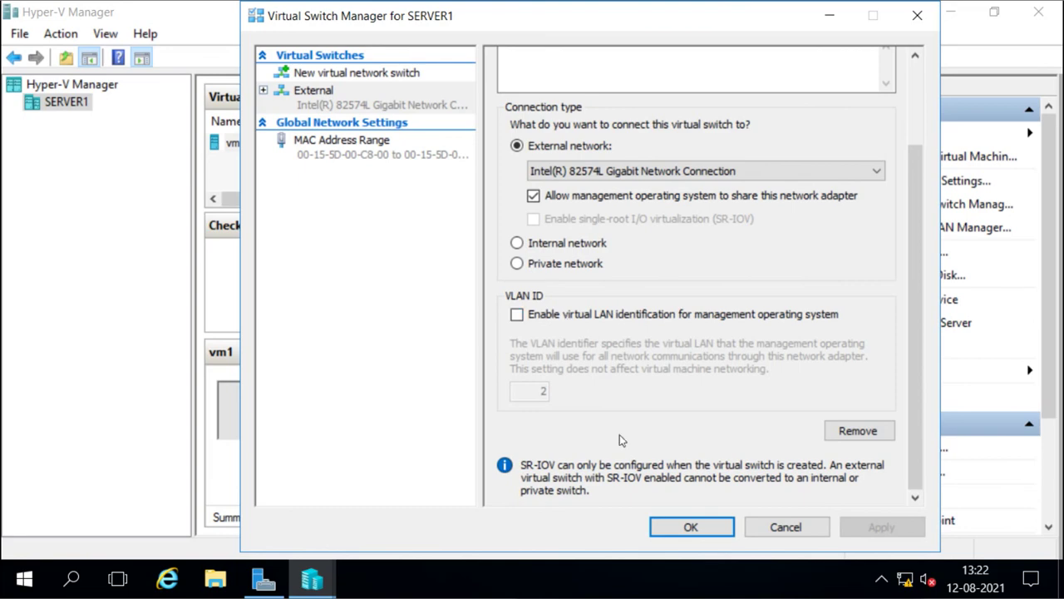
Try enabling virtual LAN identification for the management operating system on the External switch and disable it again
left_click(516, 316)
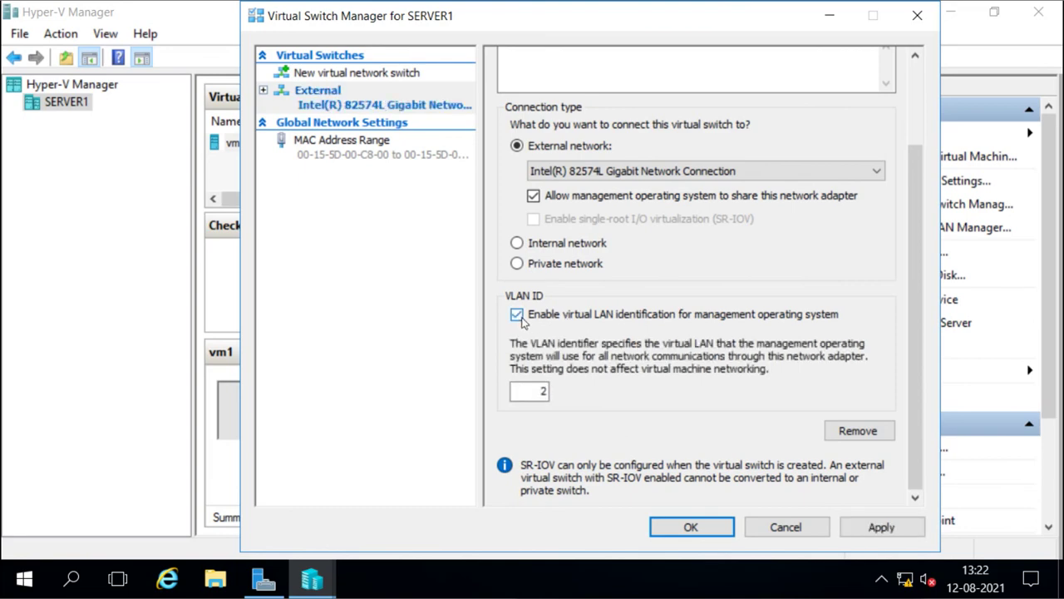
left_click(517, 315)
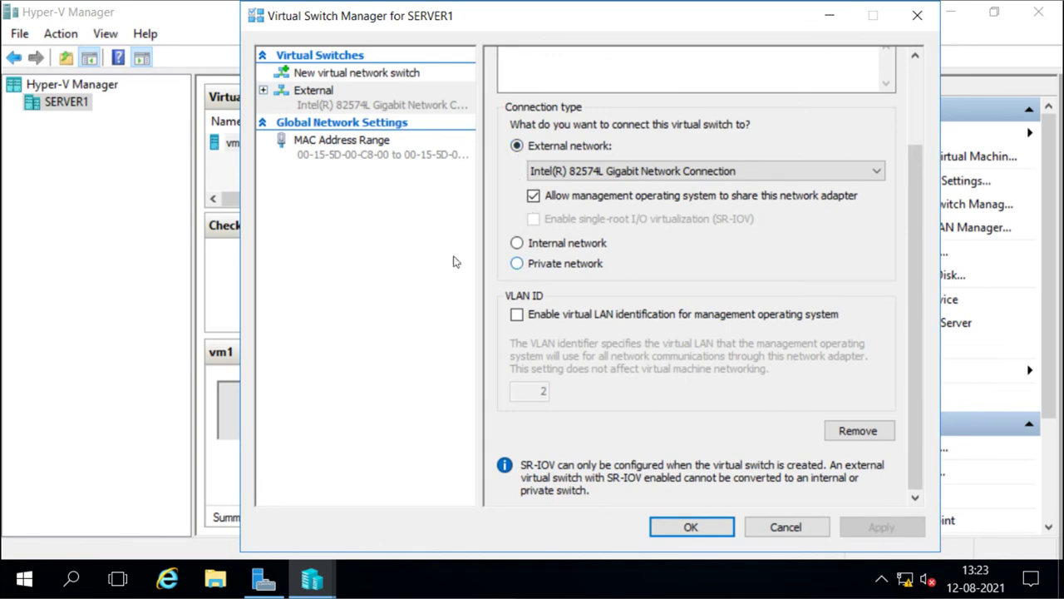
Inspect the External switch's extensions and try enabling Microsoft NDIS Capture, leaving it disabled
left_click(263, 91)
left_click(339, 123)
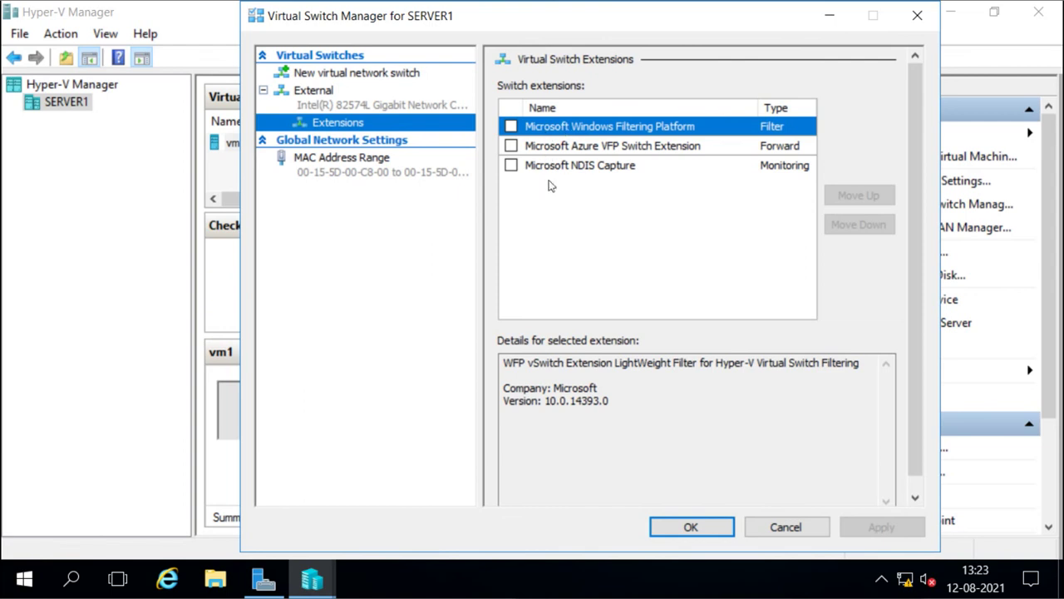
left_click(629, 152)
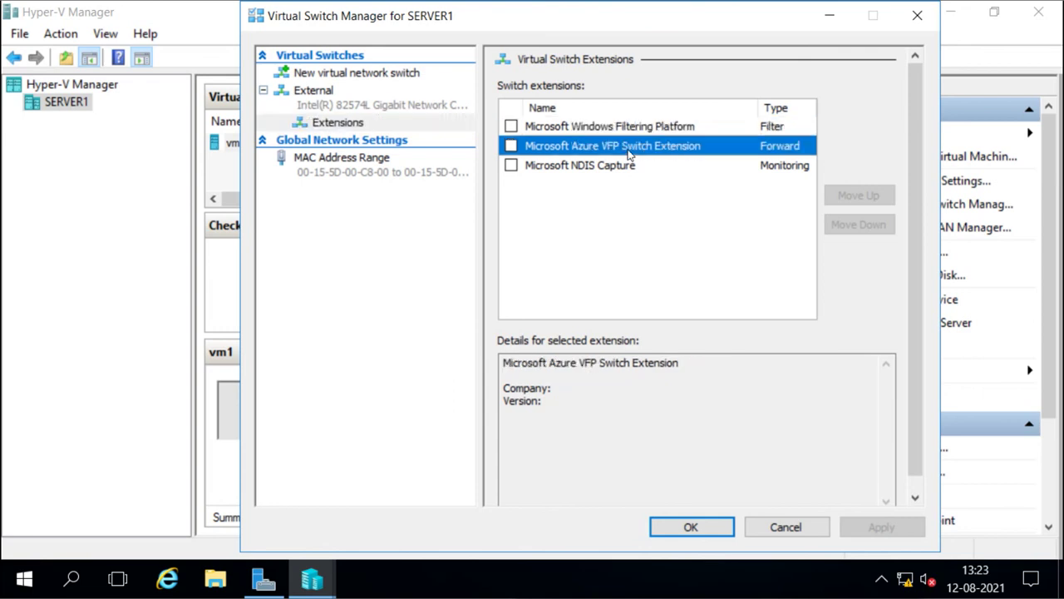
left_click(559, 173)
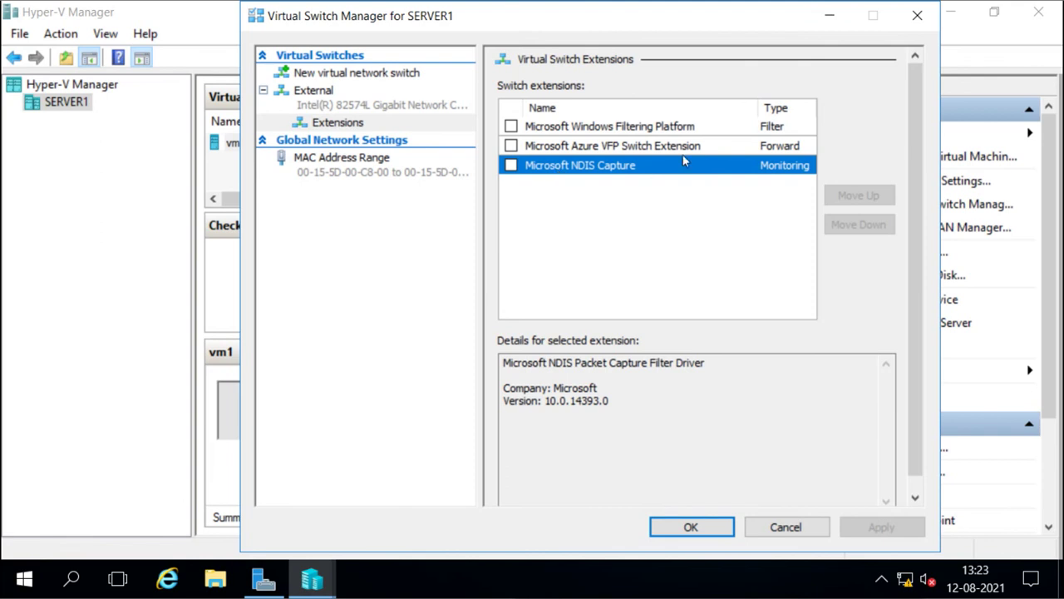
left_click(511, 166)
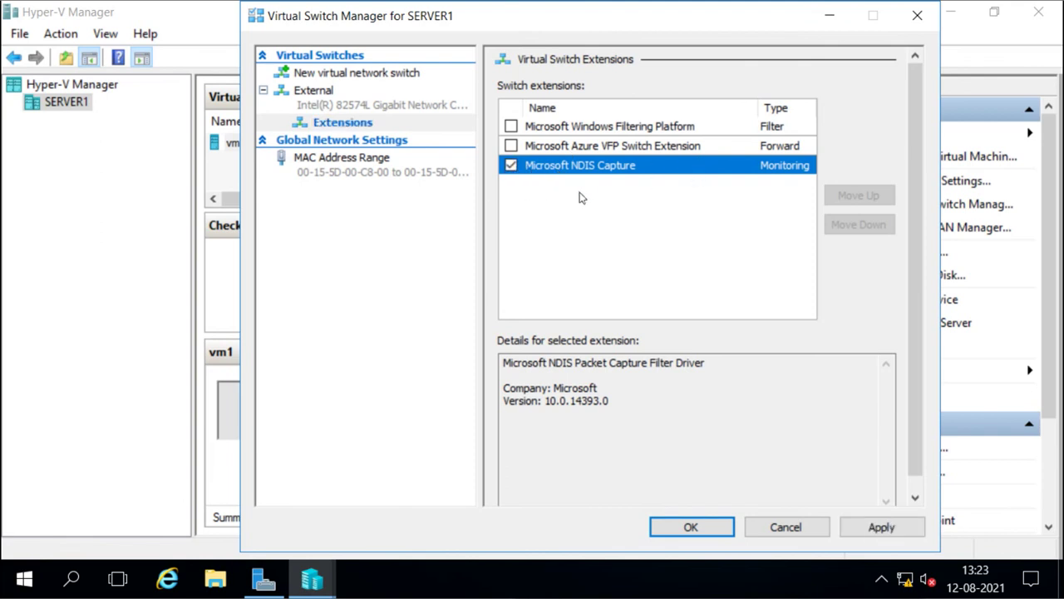
left_click(511, 165)
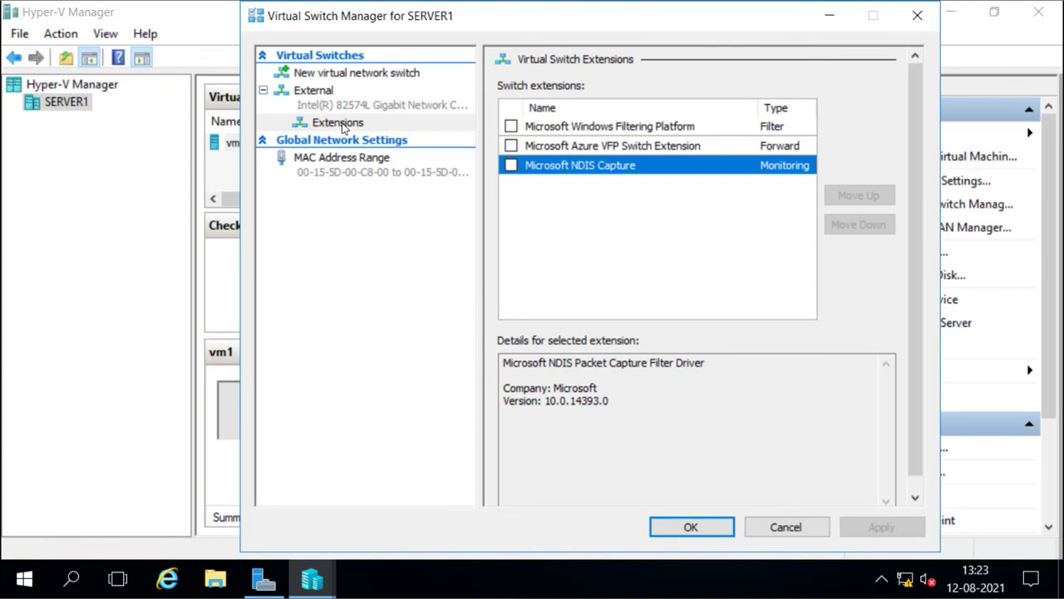
Review the MAC address range for virtual network adapters and close Virtual Switch Manager
left_click(338, 172)
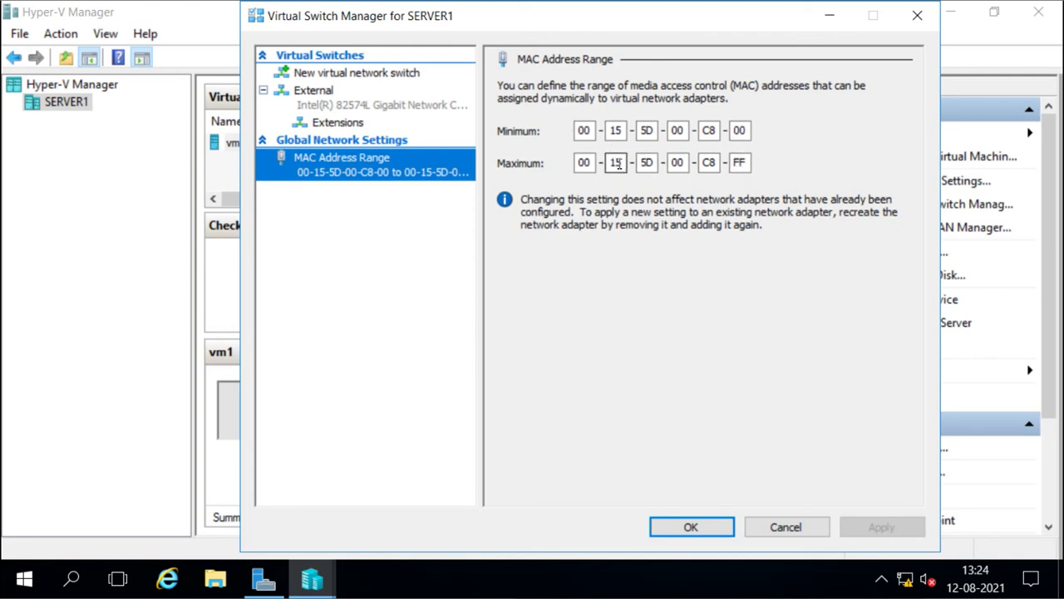
left_click(689, 527)
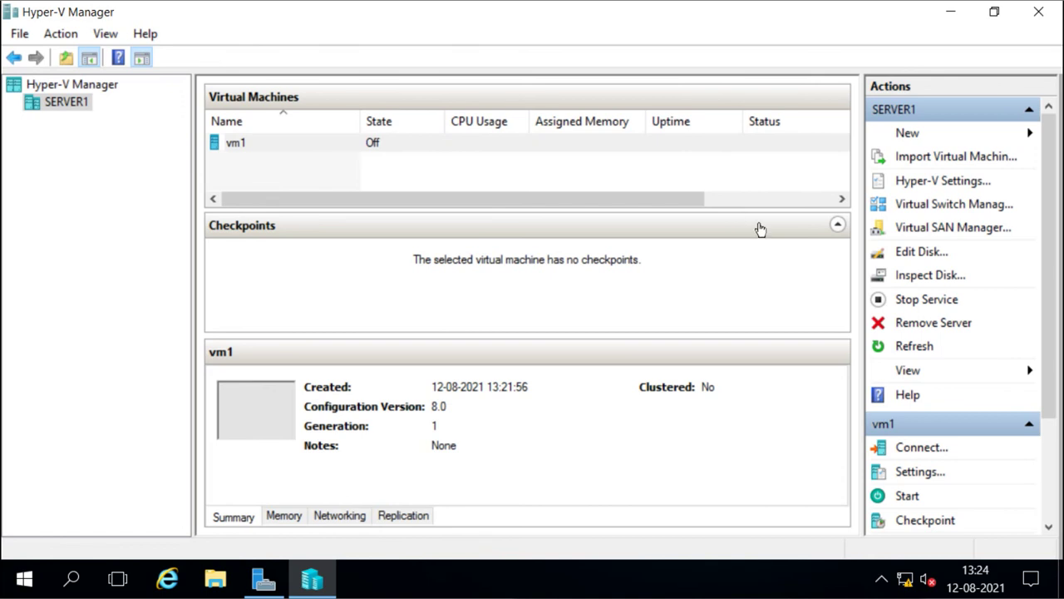
Connect vm1's network adapter to the External virtual switch and apply the change
left_click(343, 147)
left_click(343, 147)
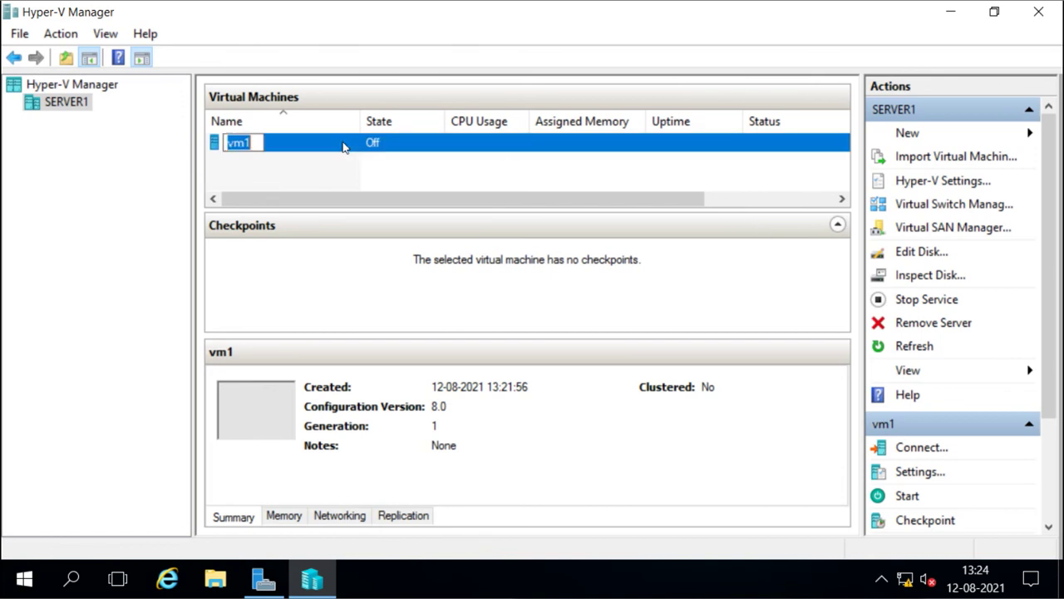
right_click(342, 146)
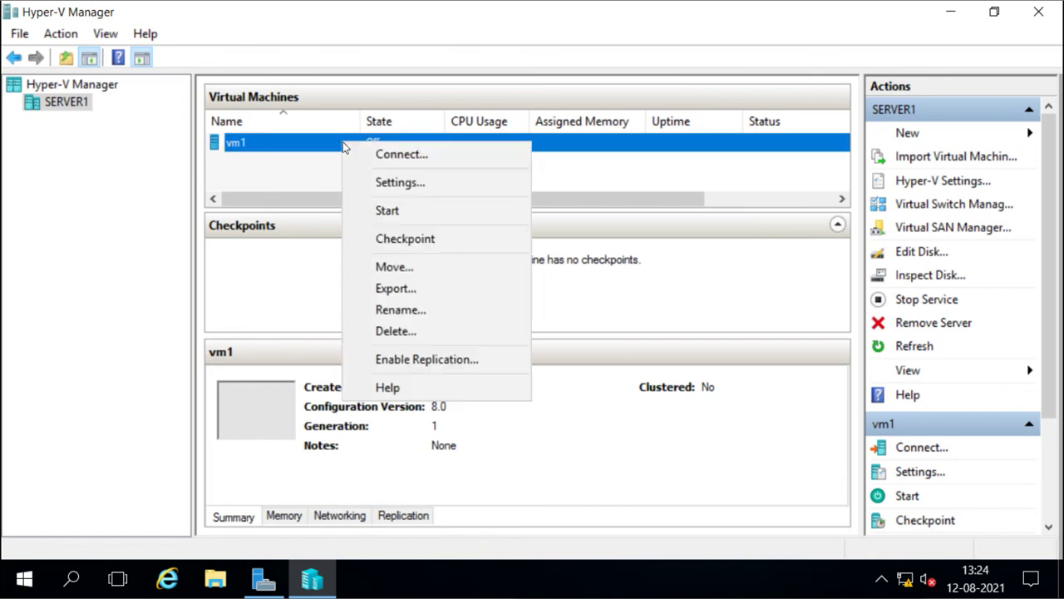
left_click(408, 183)
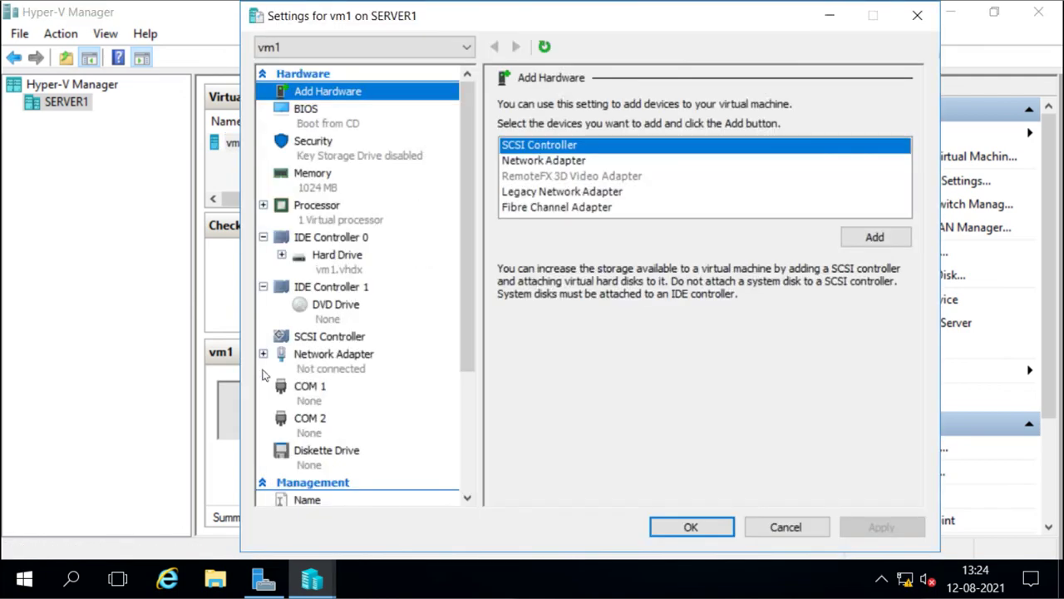
left_click(325, 364)
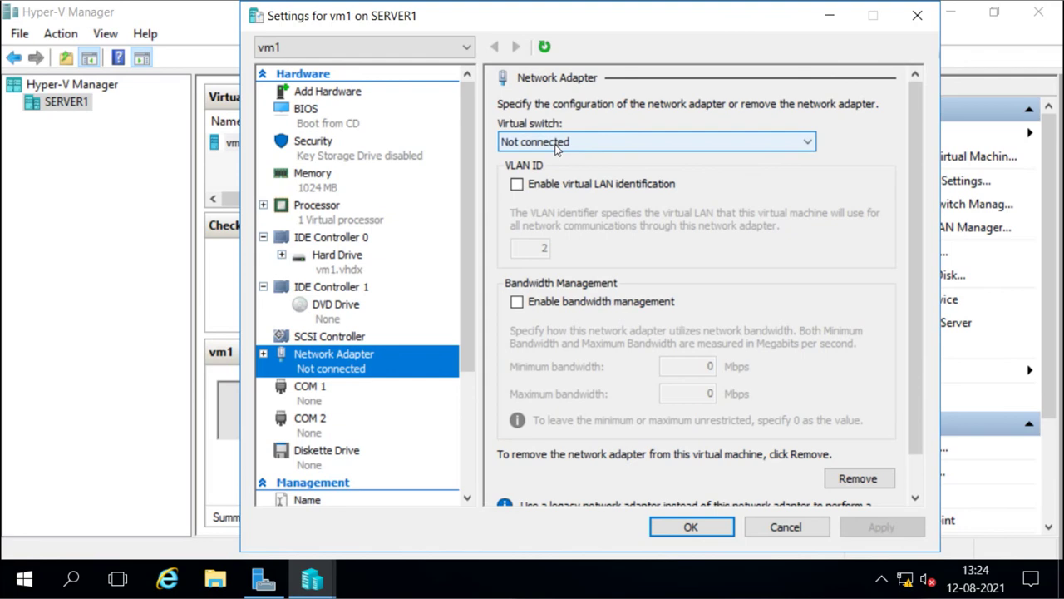
left_click(589, 141)
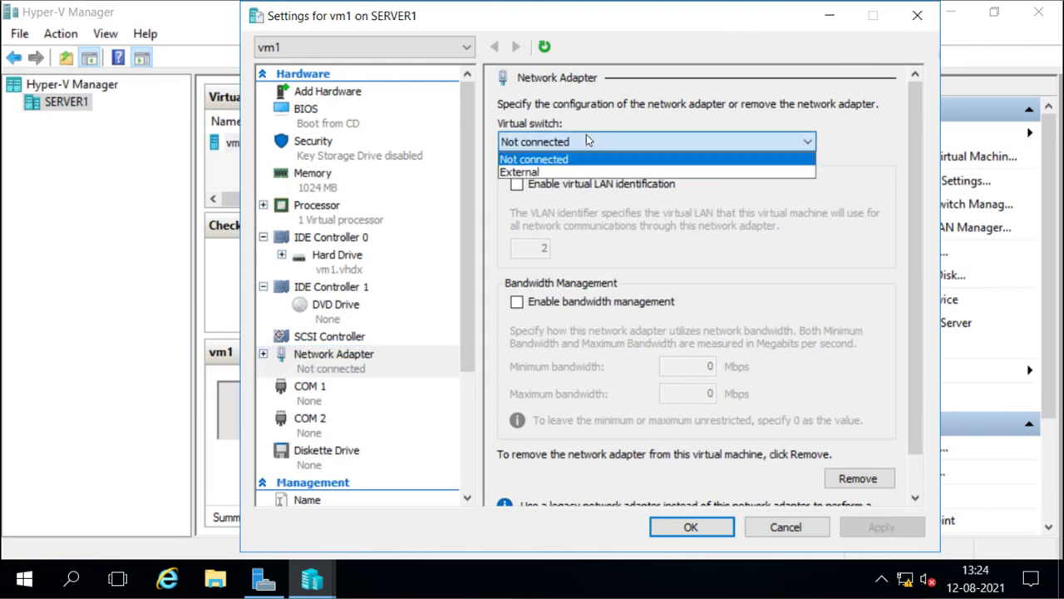
left_click(541, 172)
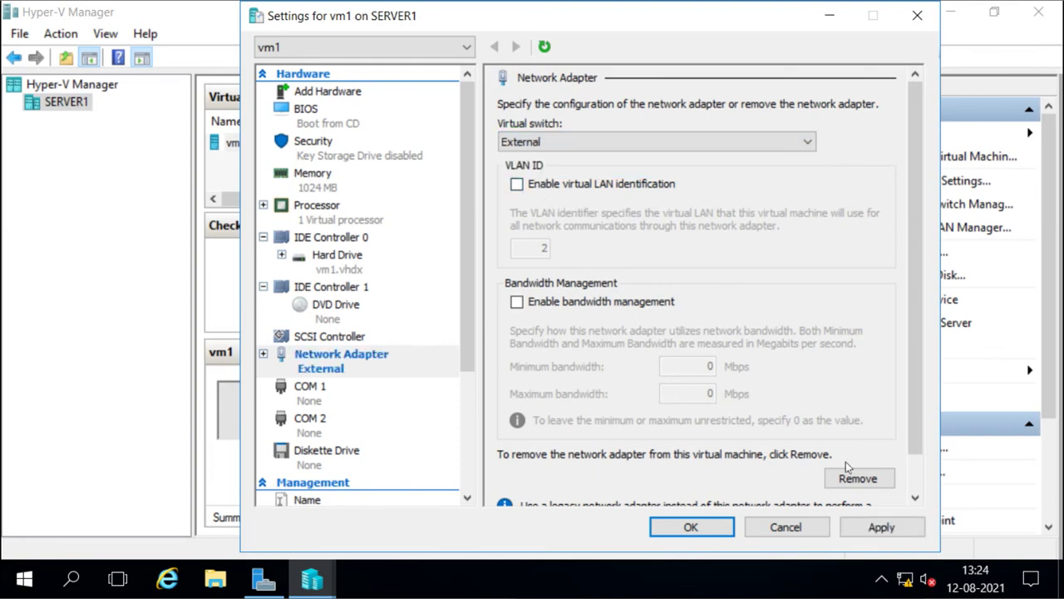
left_click(882, 527)
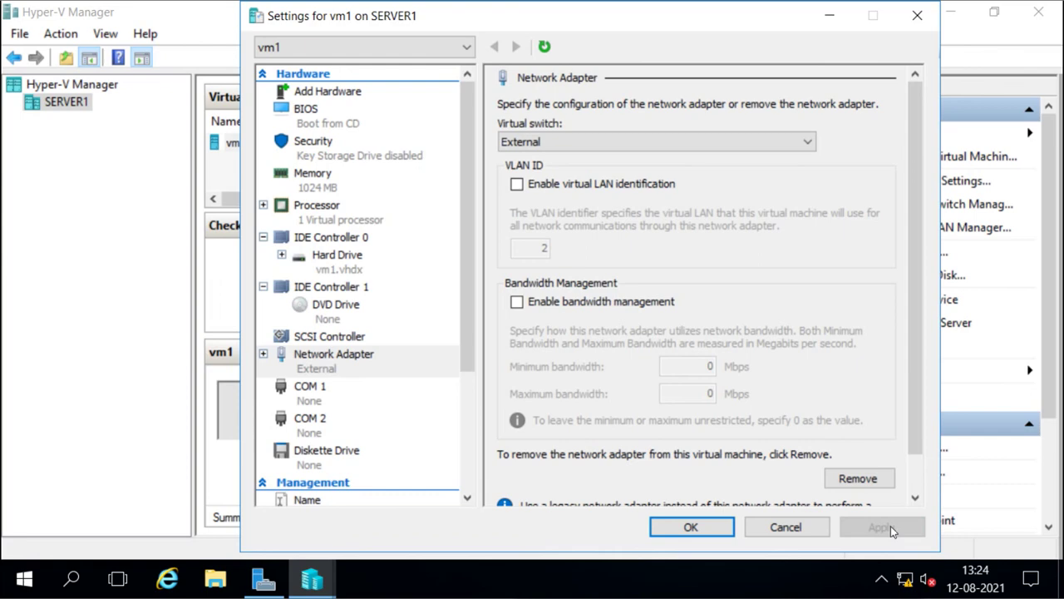
Try enabling bandwidth management on vm1's network adapter and disable it again
scroll(574, 310, "down", 1)
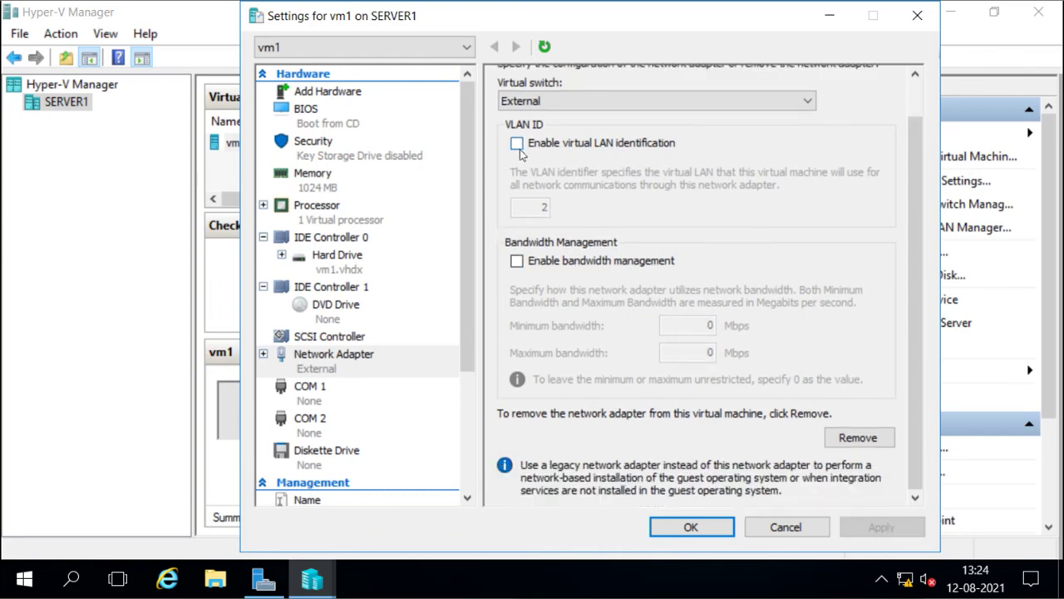
left_click(517, 261)
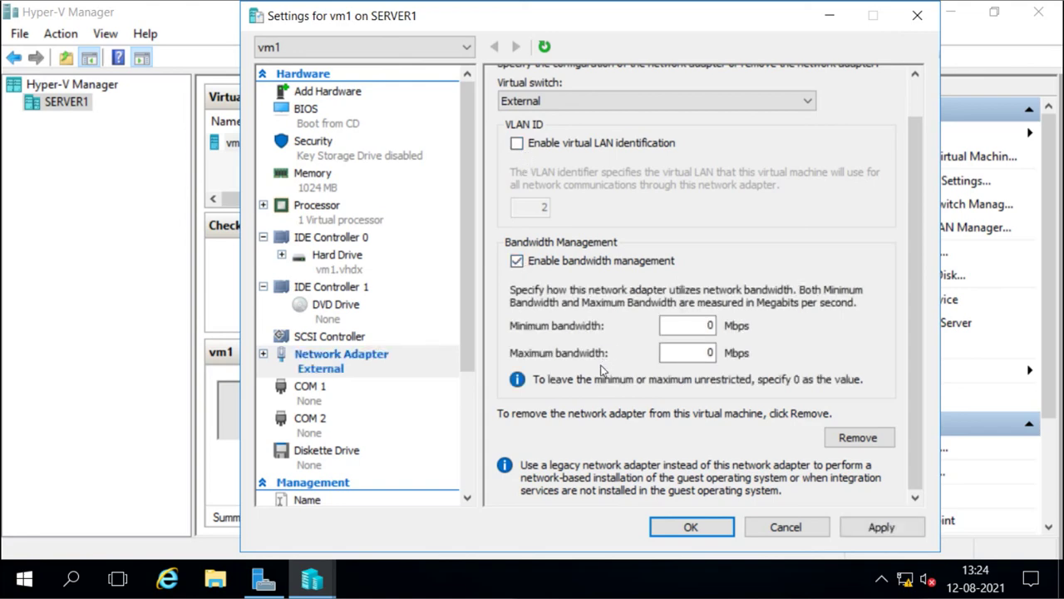
left_click(516, 261)
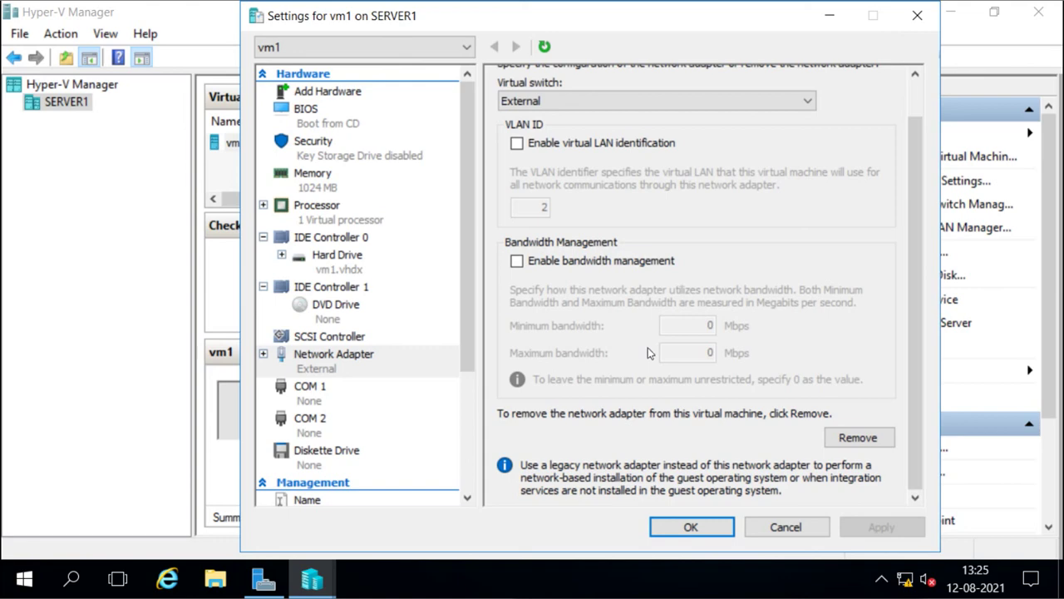
Enable SR-IOV in the hardware acceleration settings of vm1's network adapter
left_click(264, 355)
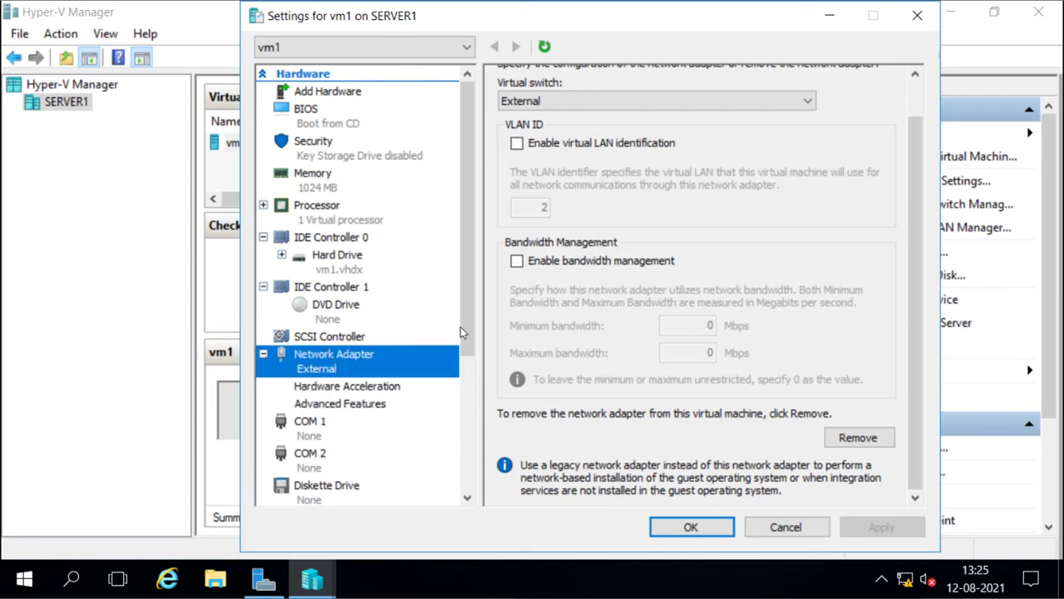
left_click_drag(464, 332, 460, 397)
left_click(363, 284)
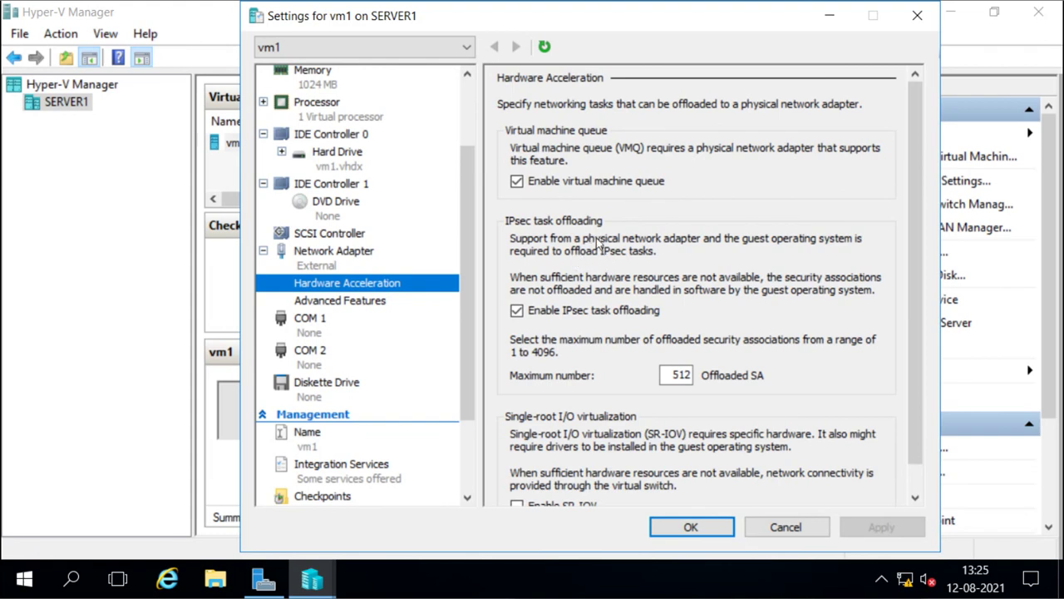
scroll(587, 353, "down", 1)
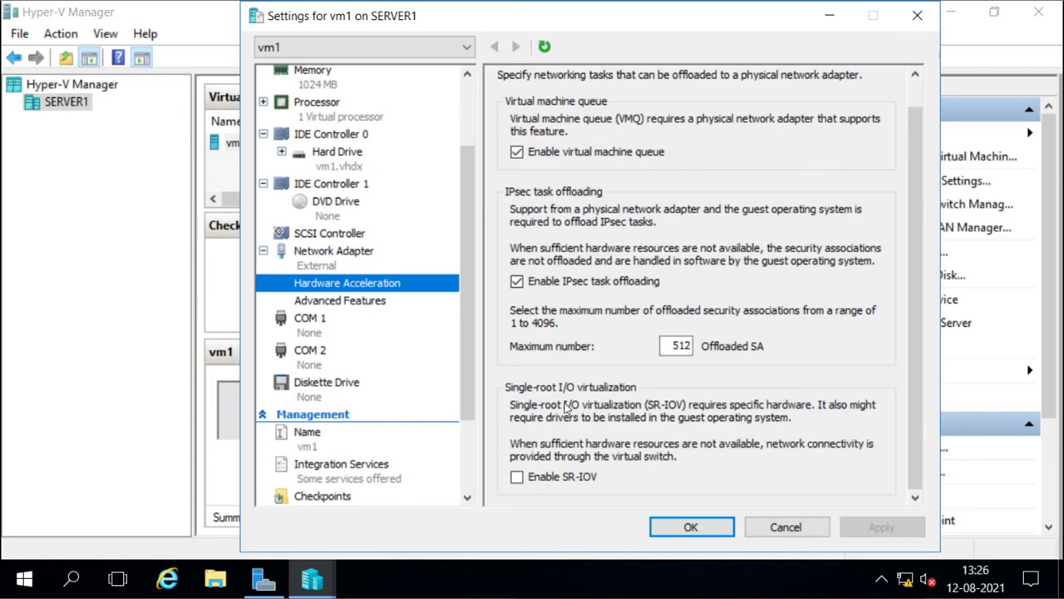
left_click(517, 477)
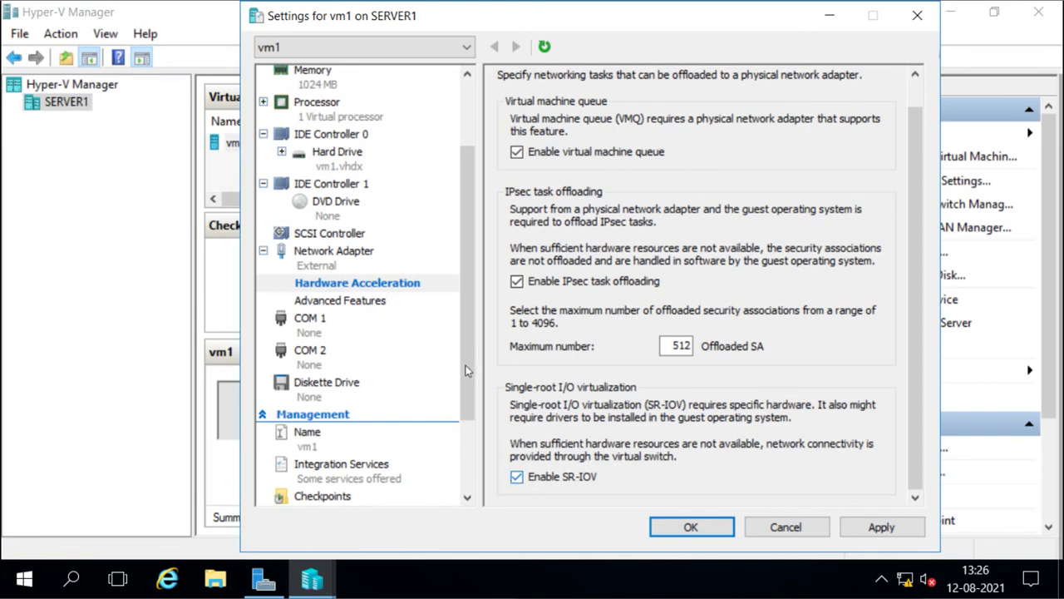
Enable DHCP guard and router advertisement guard in the advanced features of vm1's network adapter
left_click(372, 303)
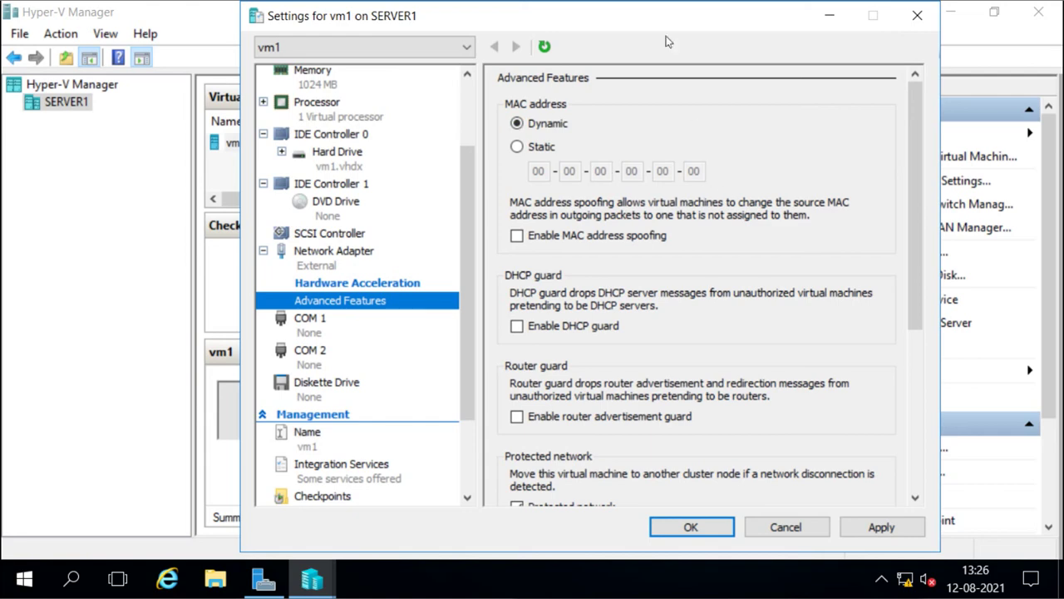
left_click_drag(657, 16, 561, 16)
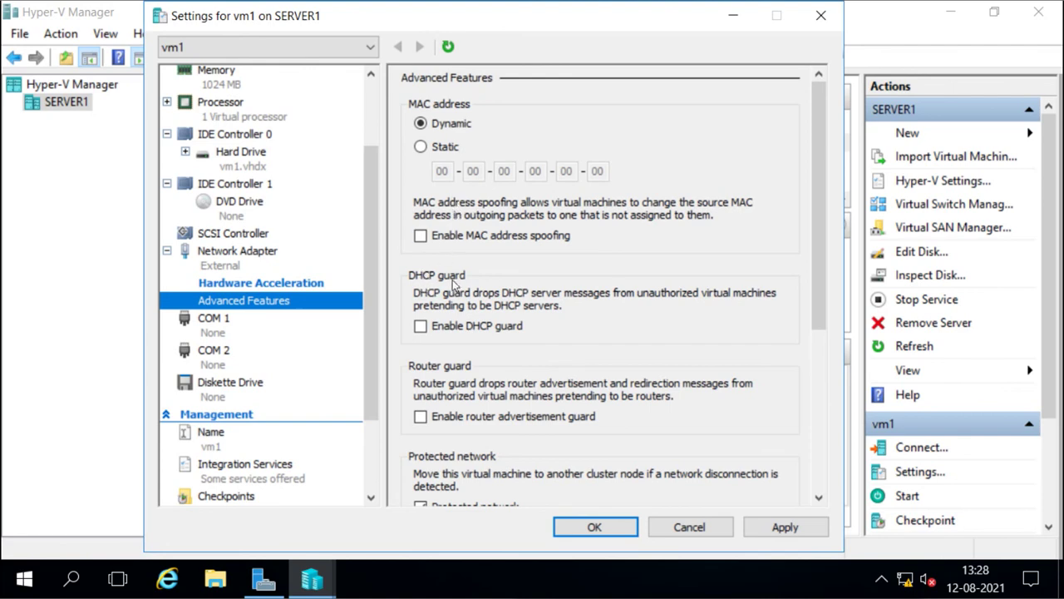
scroll(572, 329, "down", 2)
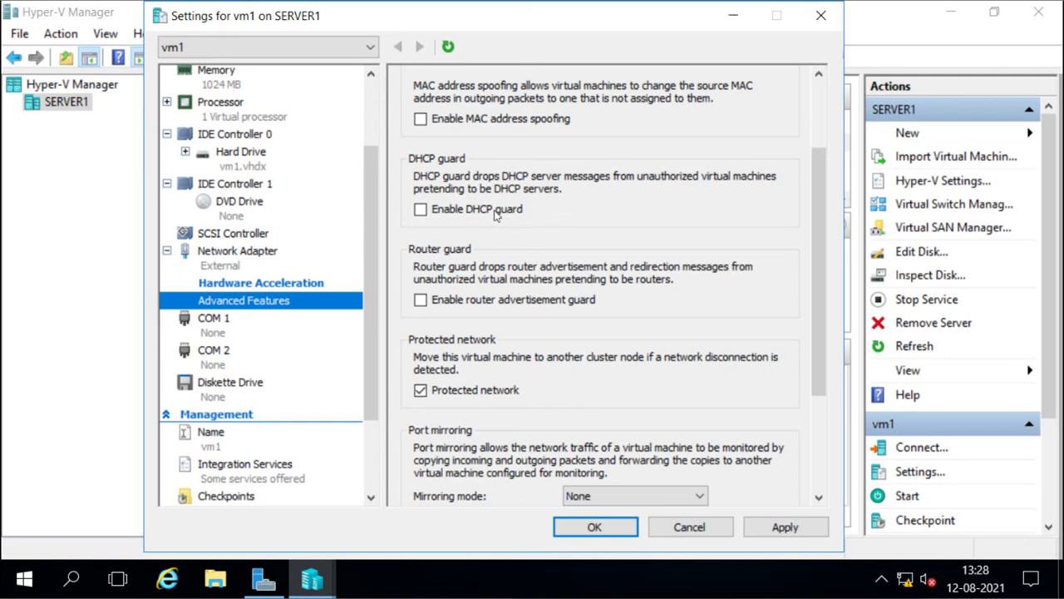
left_click(420, 211)
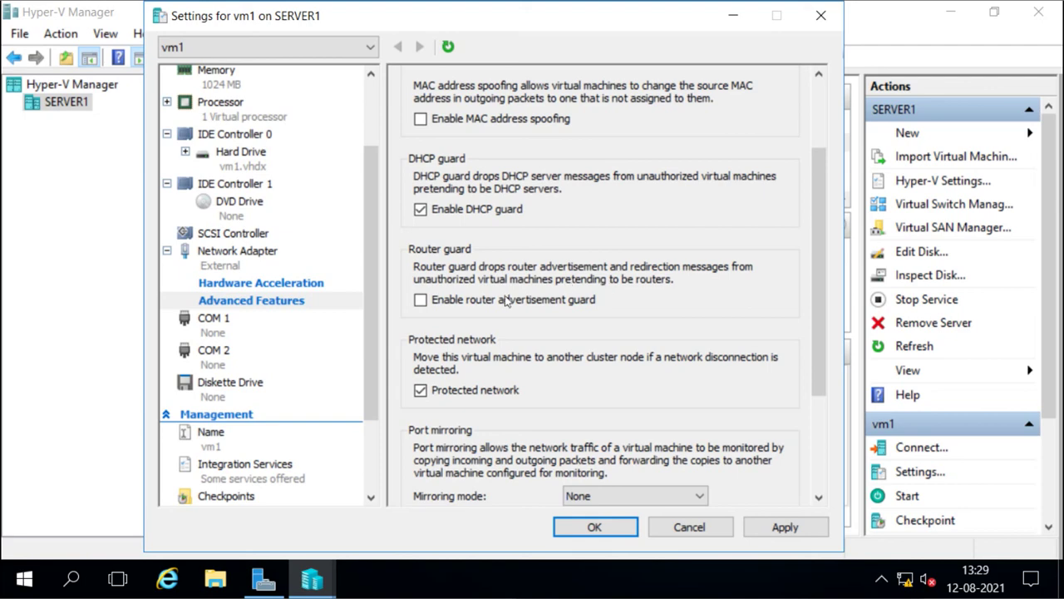
left_click(421, 301)
Set the port mirroring mode of vm1's network adapter to Source and review the NIC Teaming option
scroll(616, 375, "down", 4)
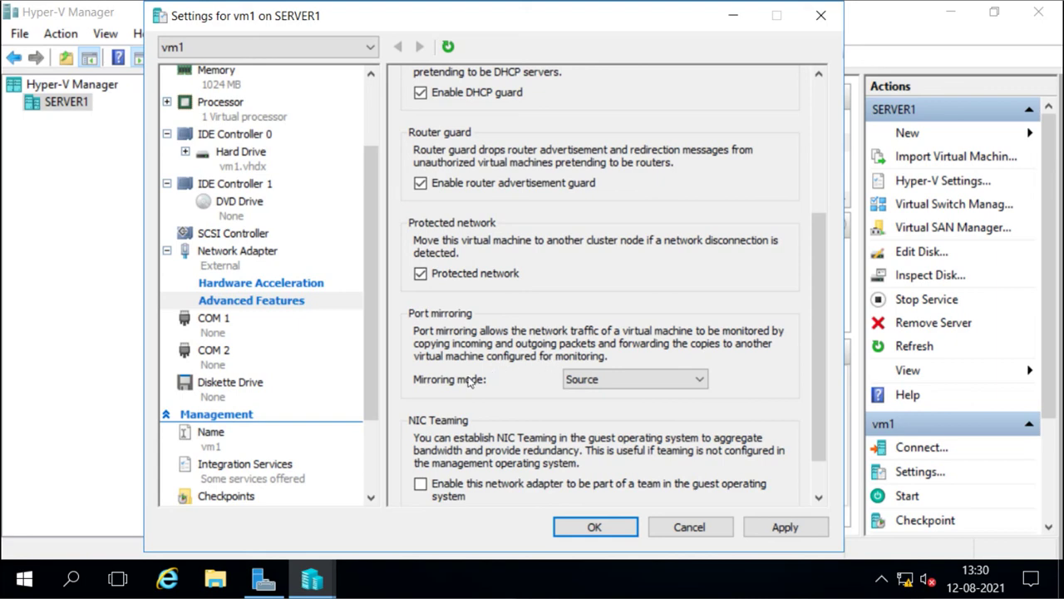
left_click(632, 379)
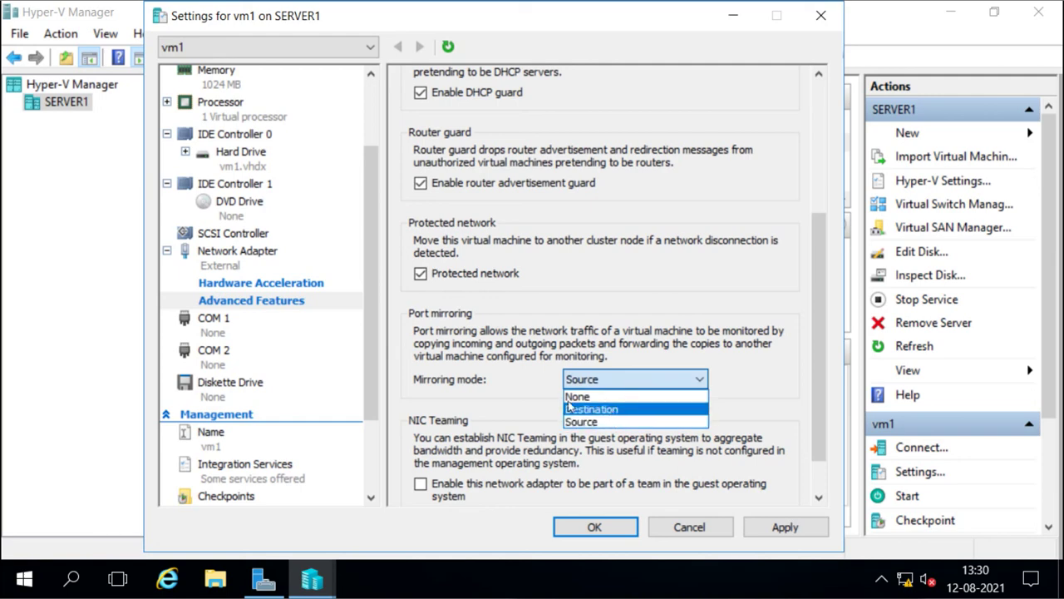
left_click(522, 390)
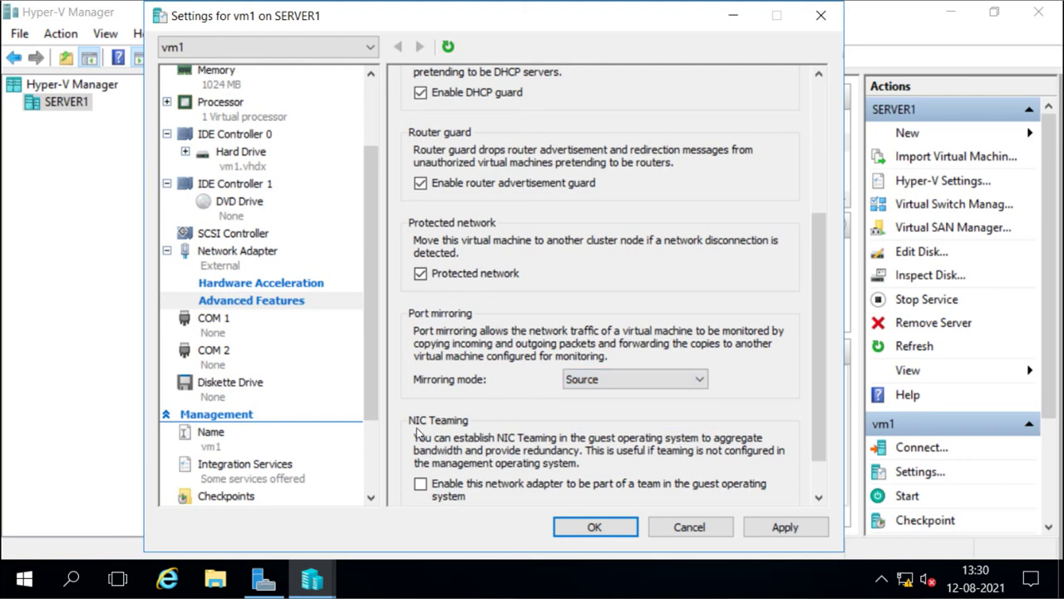
scroll(529, 434, "down", 1)
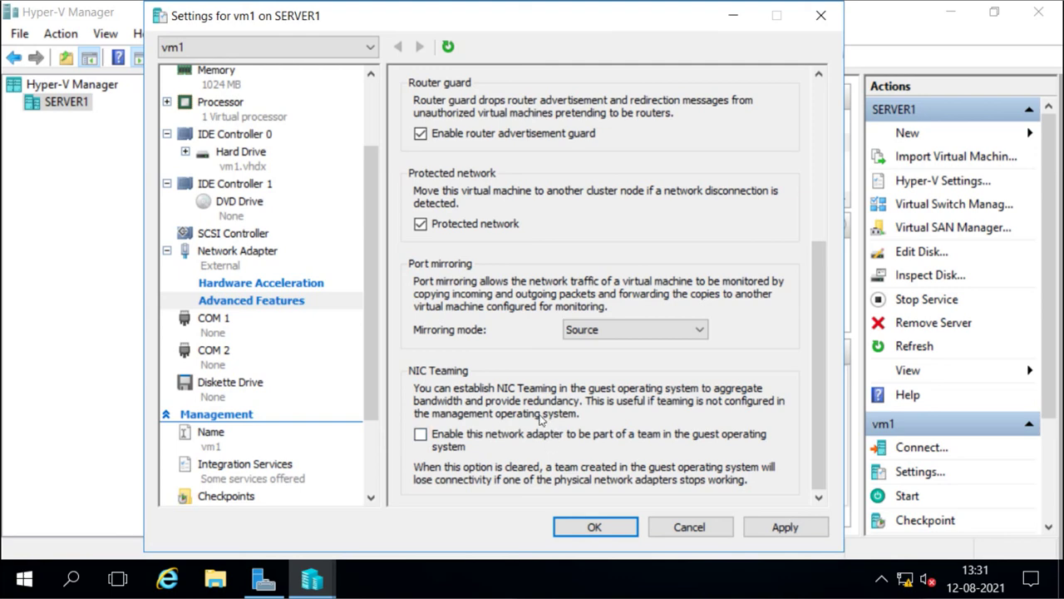
Add a second standard network adapter to vm1's hardware
scroll(540, 420, "up", 5)
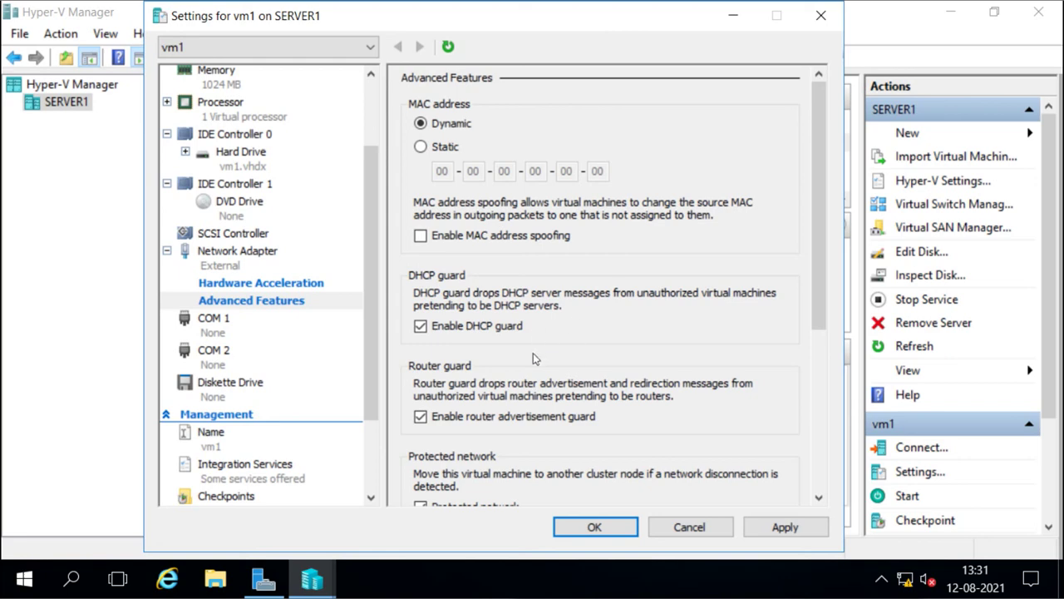
left_click(248, 253)
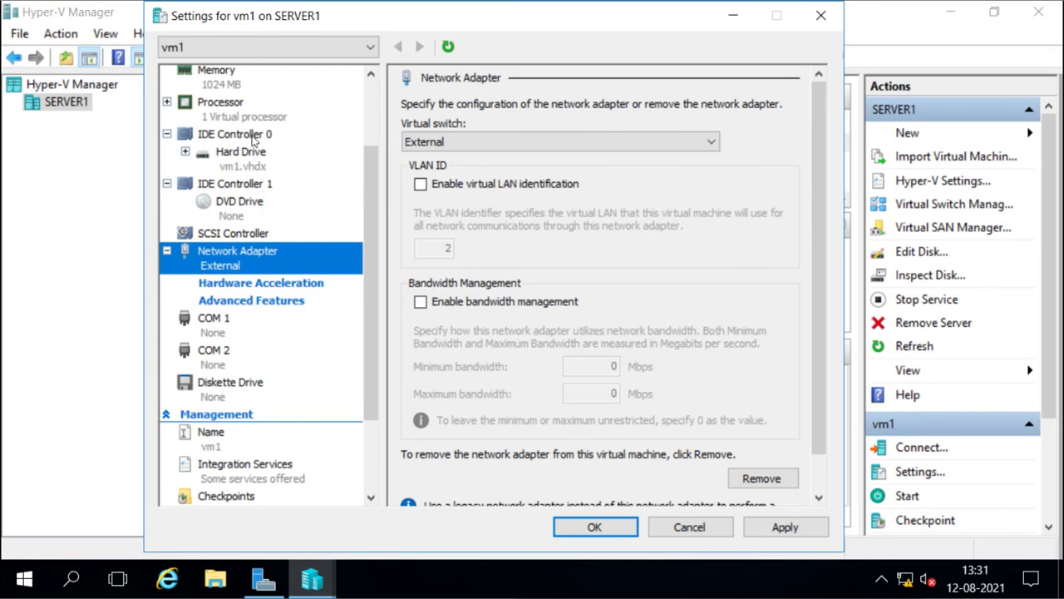
scroll(236, 106, "up", 3)
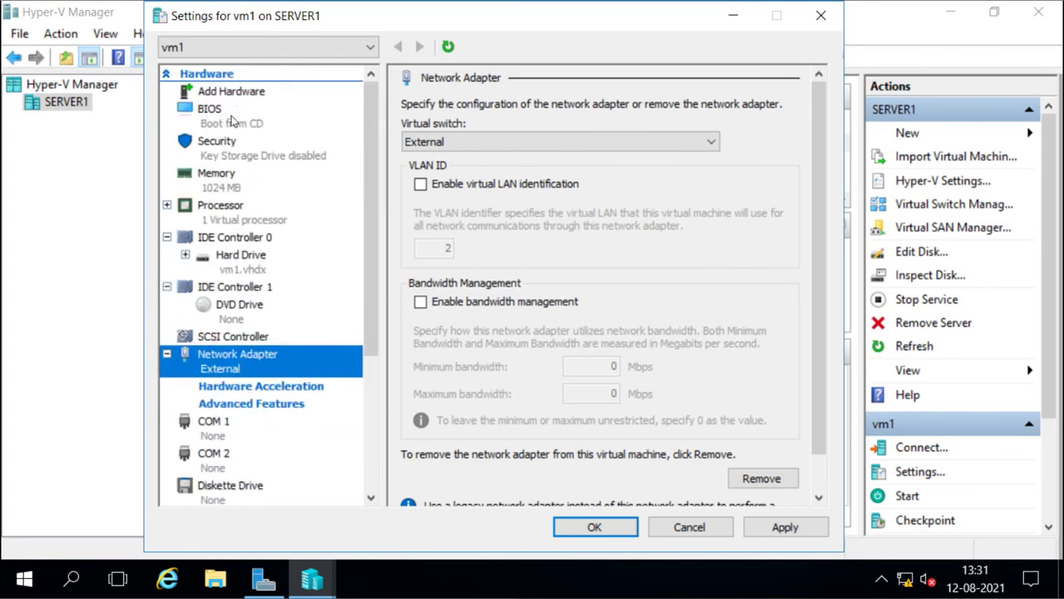
left_click(235, 119)
left_click(246, 93)
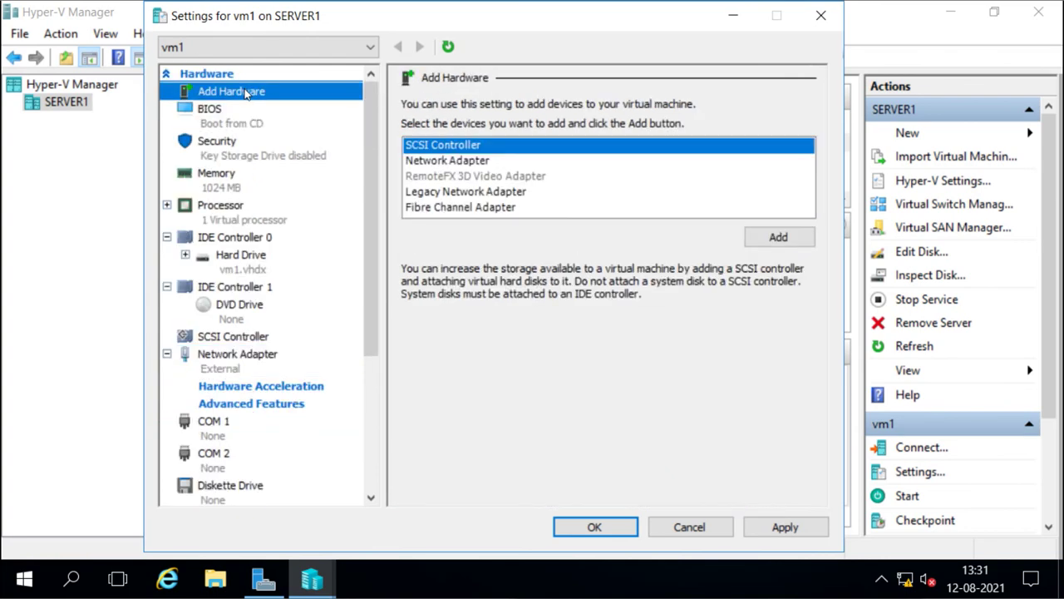
left_click(466, 165)
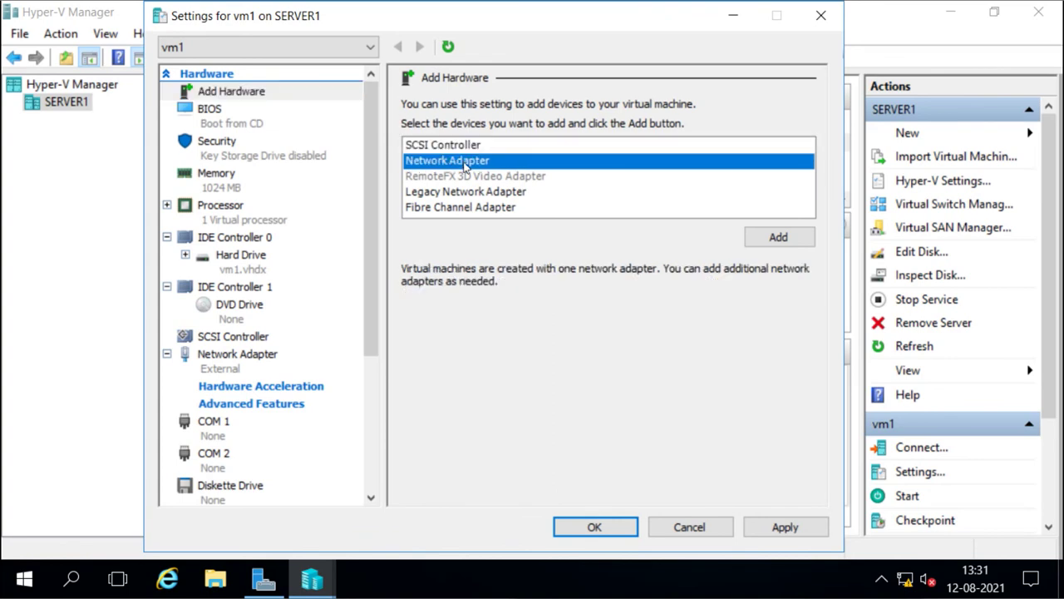
left_click(769, 238)
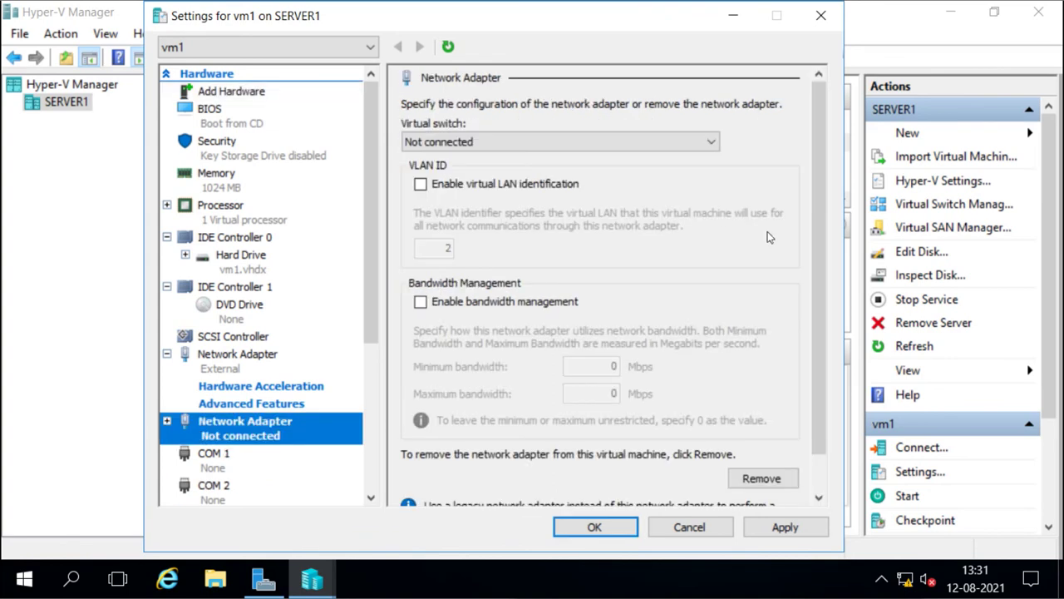
Connect vm1's newly added network adapter to the External virtual switch and save the virtual machine settings
left_click(709, 146)
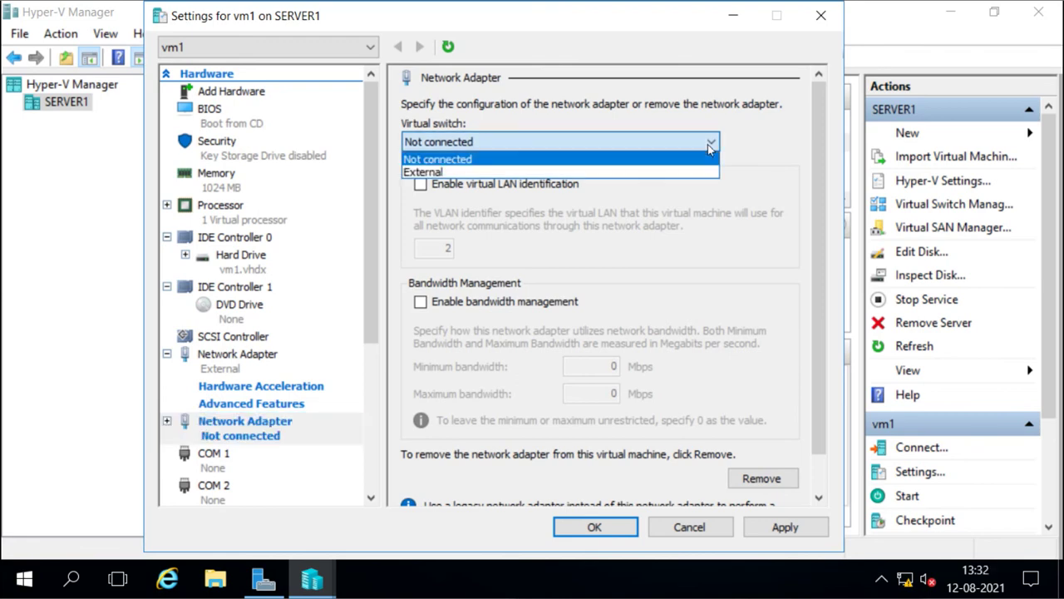
left_click(449, 172)
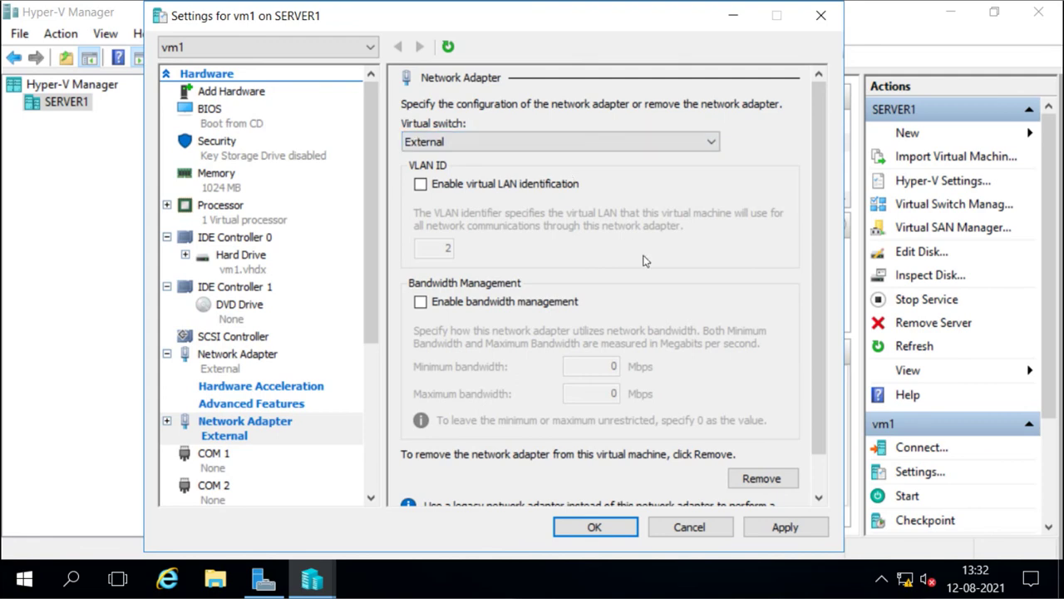
left_click(615, 527)
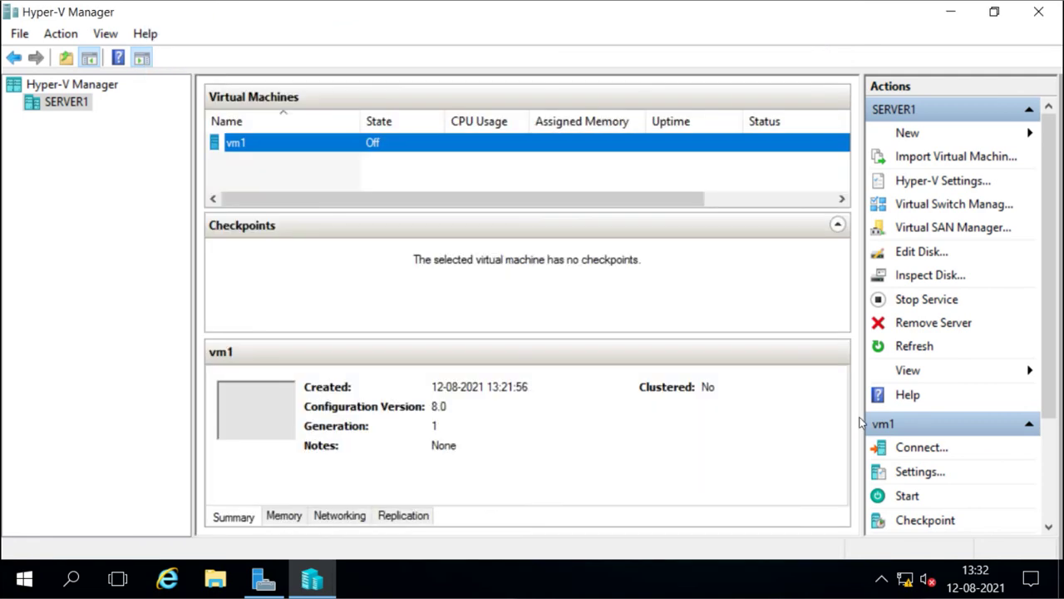
Review the properties of the External virtual switch on SERVER1, including its connection type and physical adapter
left_click(935, 207)
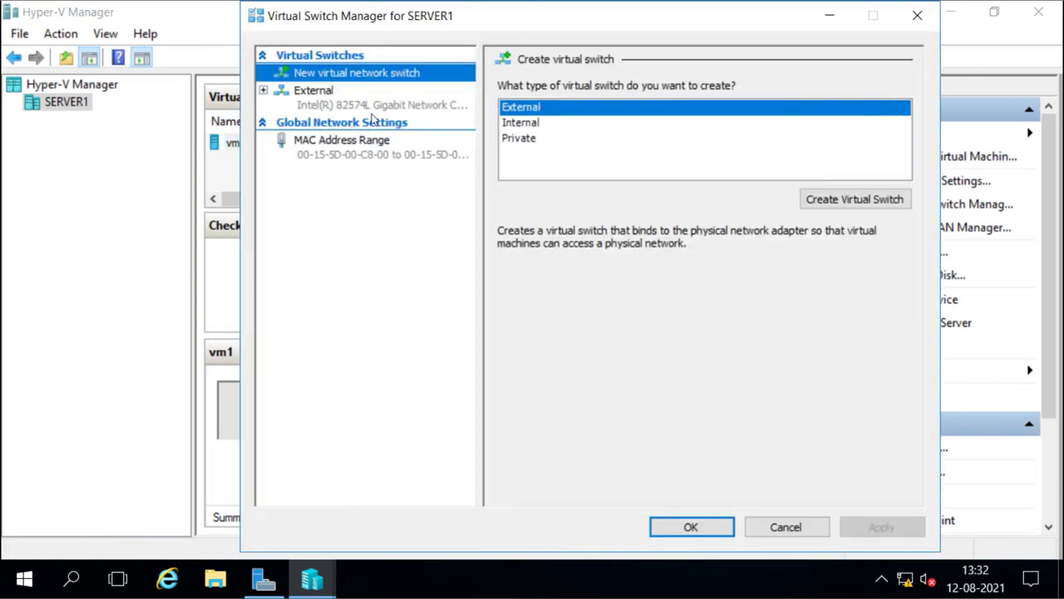
left_click(323, 91)
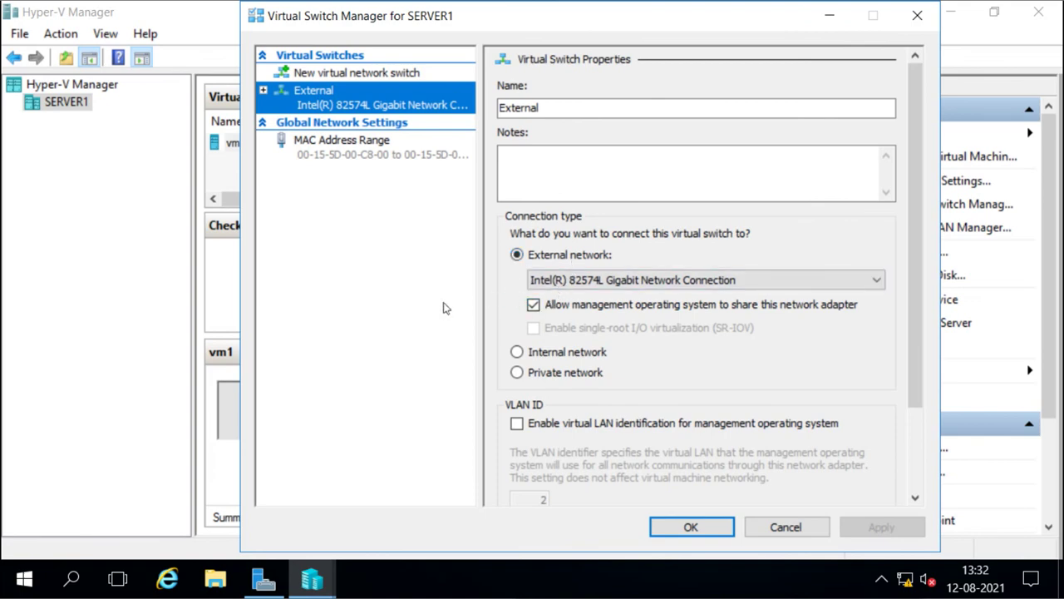
left_click(676, 524)
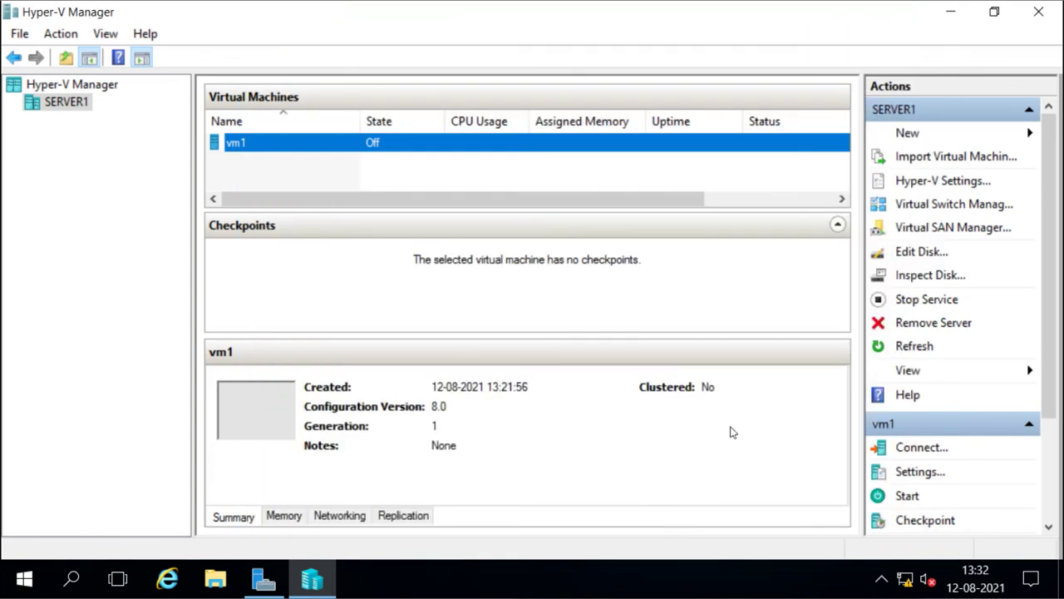
Check the virtual switch assignment of both network adapters in vm1's settings and leave without making changes
left_click(908, 471)
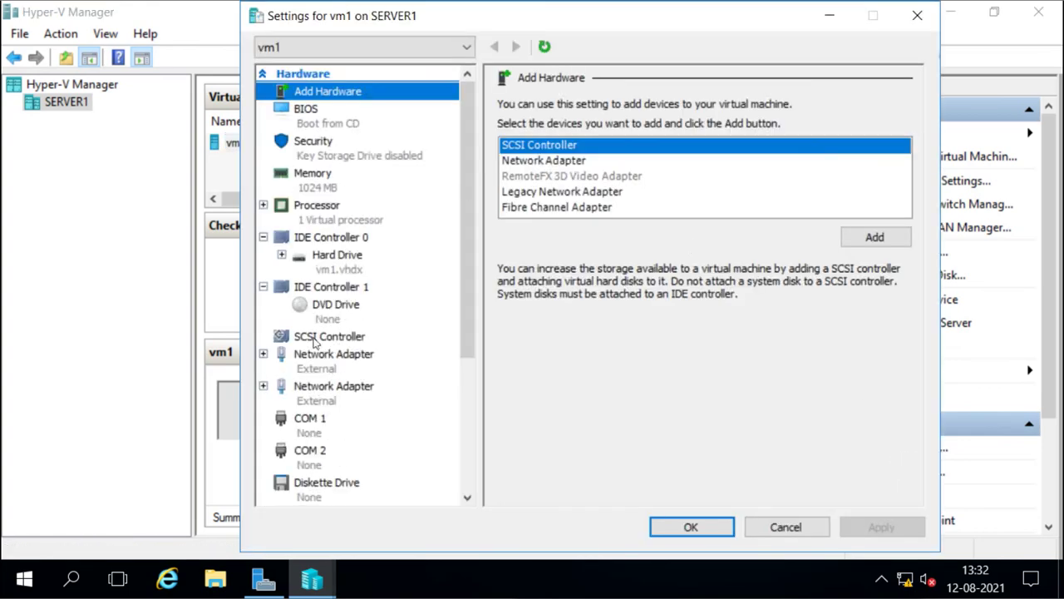
left_click(326, 393)
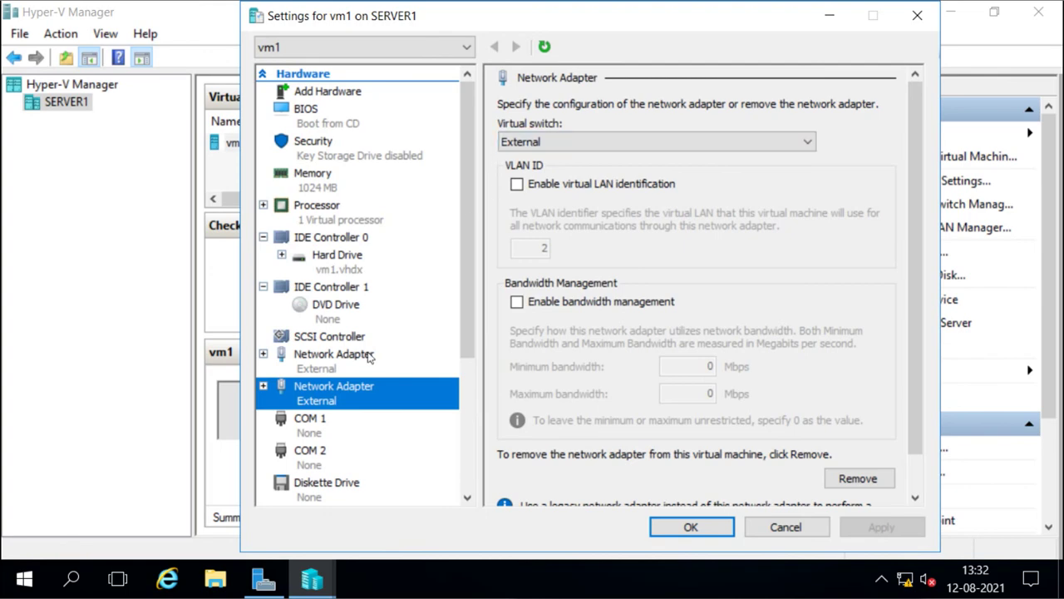
left_click(320, 359)
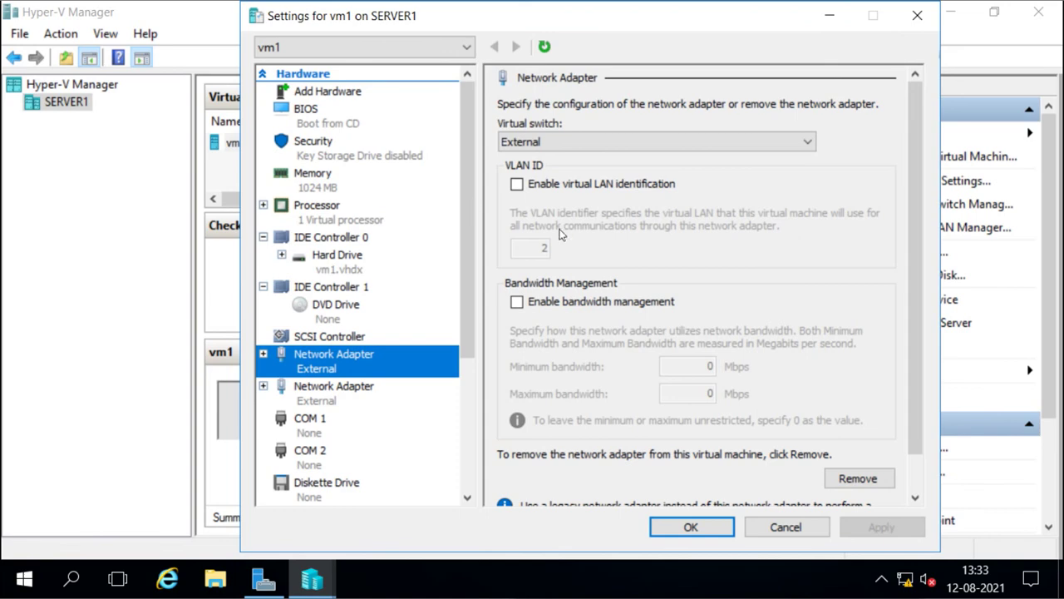
left_click(781, 526)
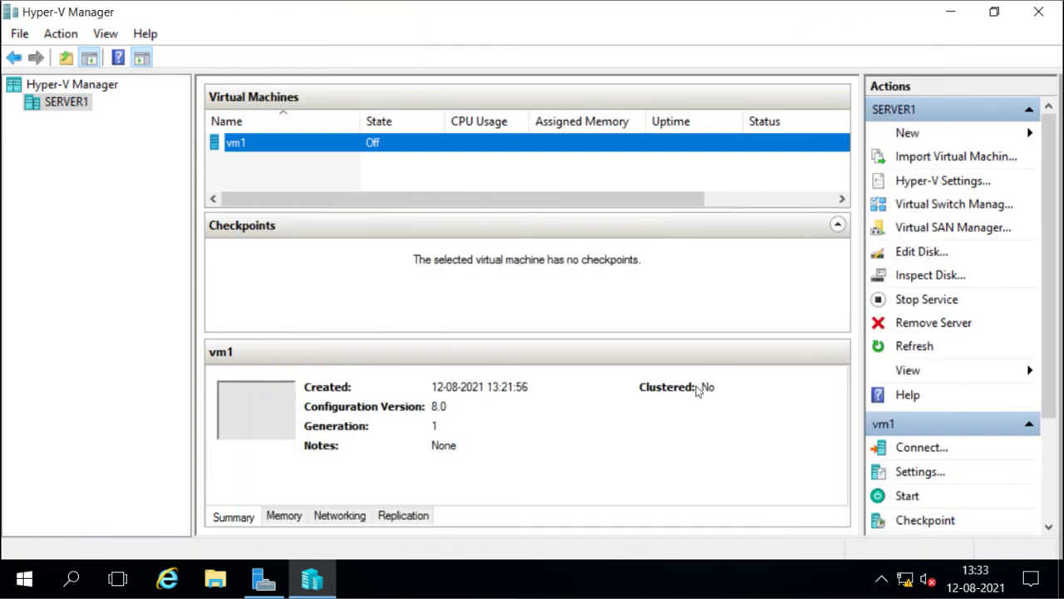